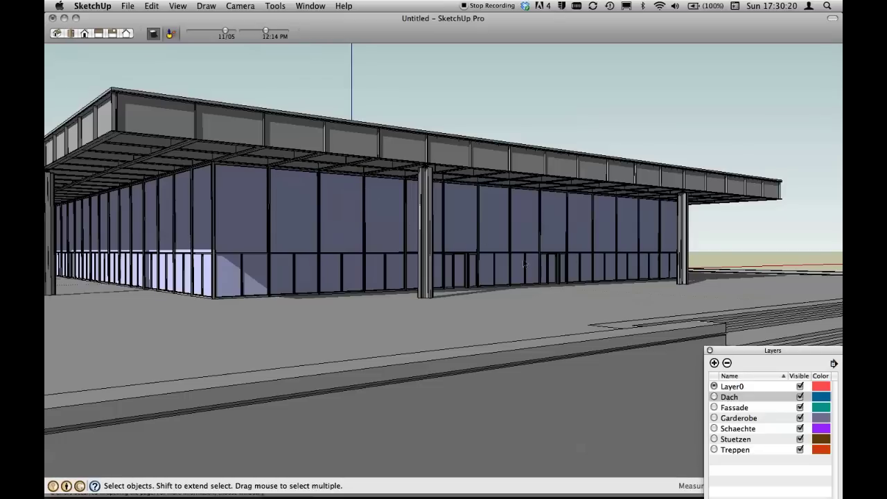
Step: Toggle the Fassade and Garderobe layers off and on, leaving Fassade visible, then hide the Dach roof layer
click(800, 407)
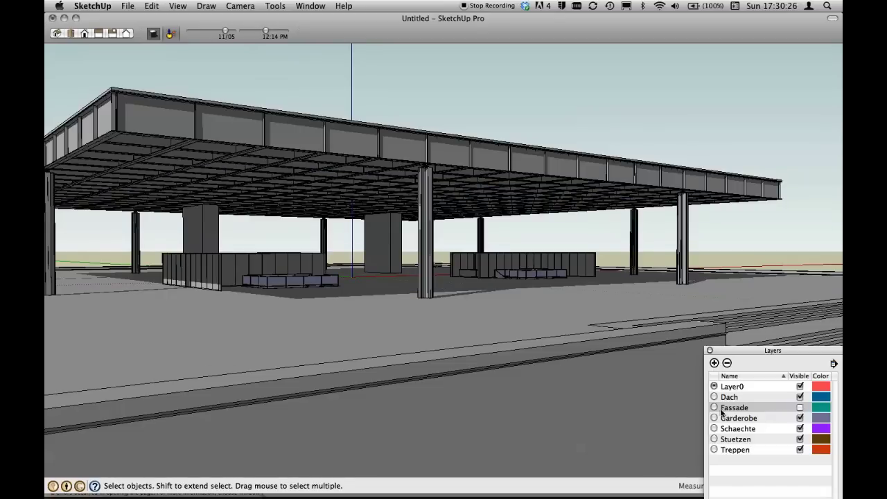
click(800, 407)
click(800, 408)
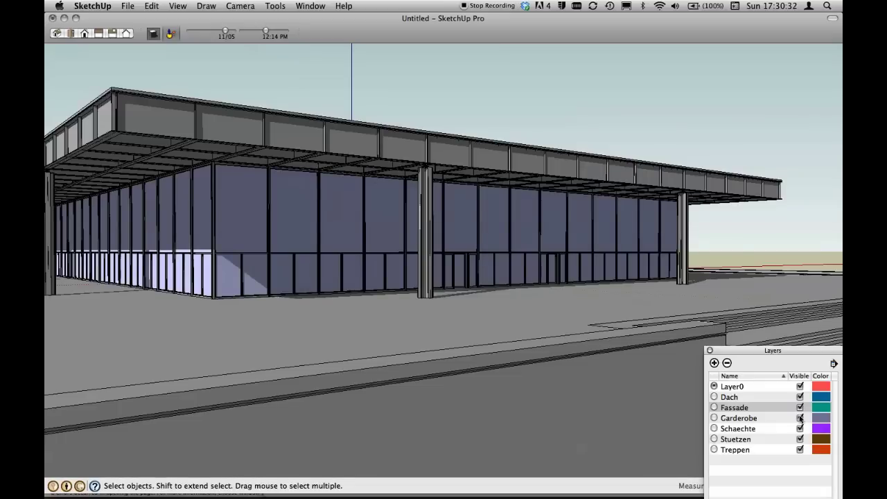
click(800, 409)
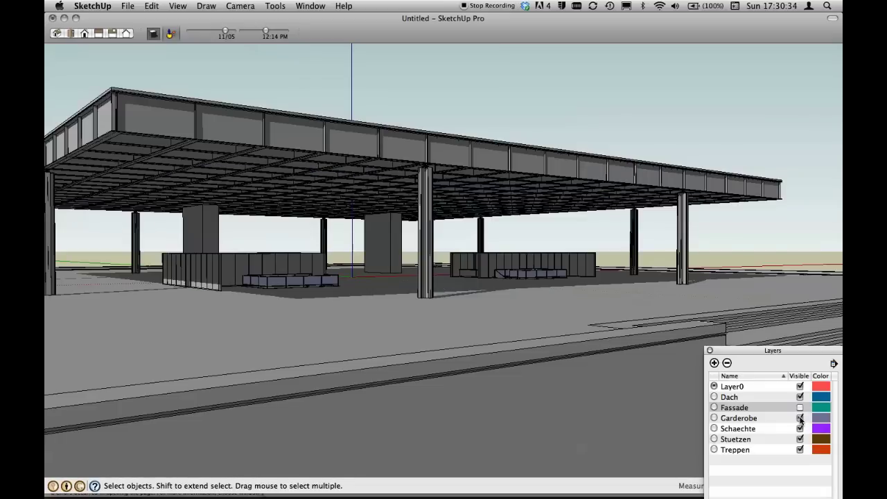
click(800, 418)
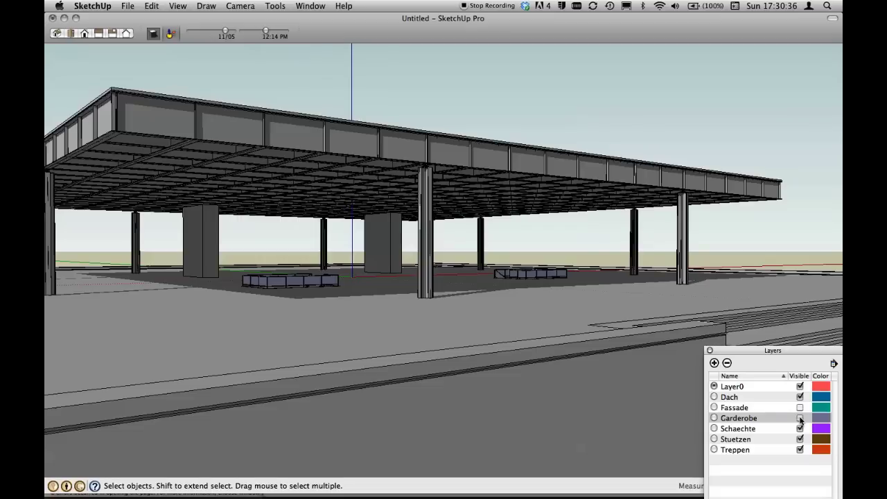
click(800, 419)
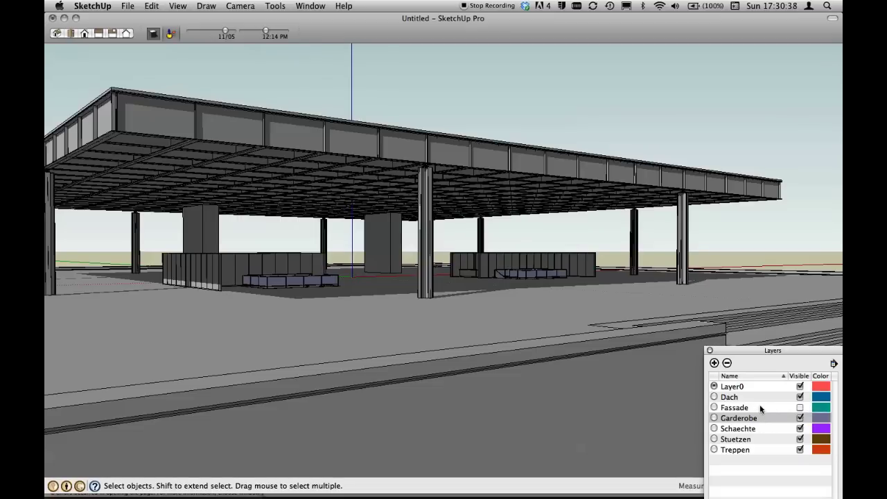
click(800, 407)
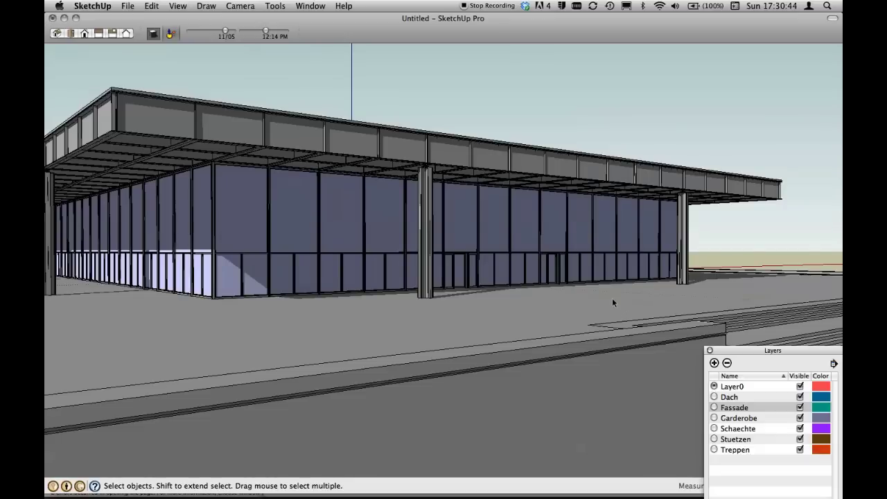
click(800, 397)
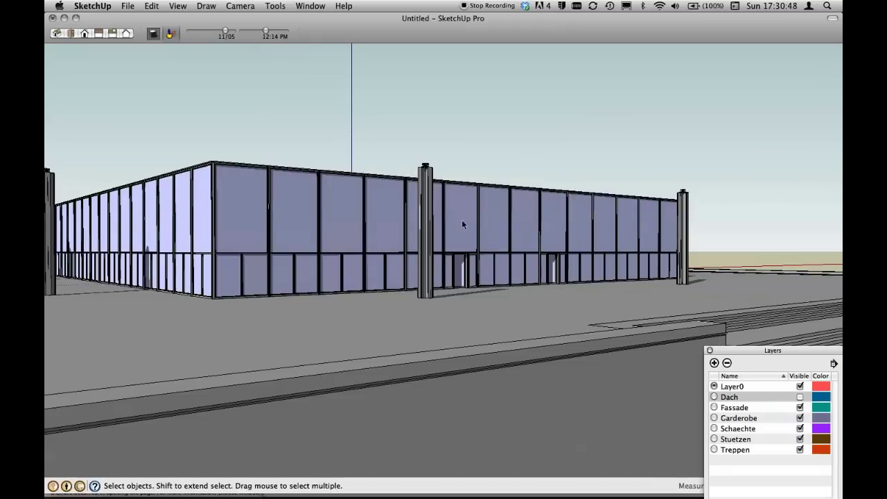
Step: Orbit and zoom to a steep aerial view down over the partitions and stairwell
mouse_move(448, 235)
middle_down()
mouse_move(478, 204)
mouse_move(475, 348)
mouse_move(541, 409)
mouse_move(566, 406)
middle_up()
scroll(531, 153, up, 2)
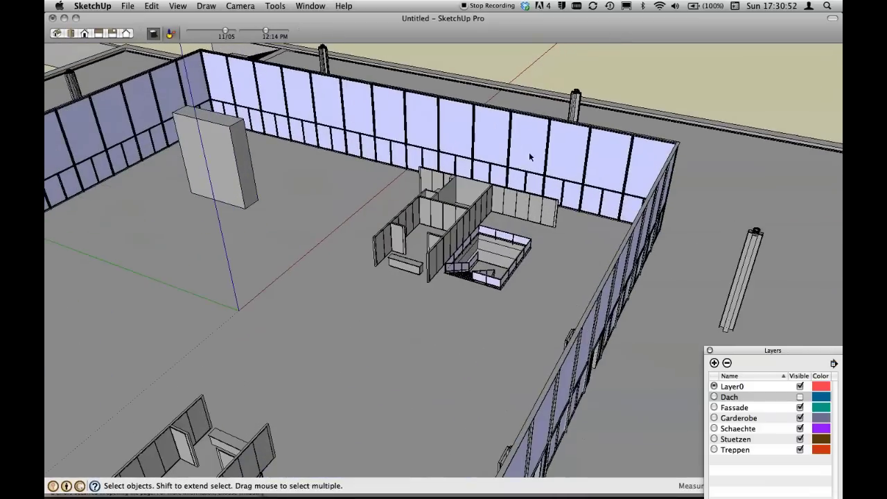
scroll(526, 163, up, 2)
scroll(525, 164, down, 2)
mouse_move(514, 180)
middle_down()
mouse_move(491, 232)
mouse_move(505, 216)
mouse_move(499, 154)
mouse_move(495, 176)
mouse_move(459, 191)
mouse_move(448, 210)
middle_up()
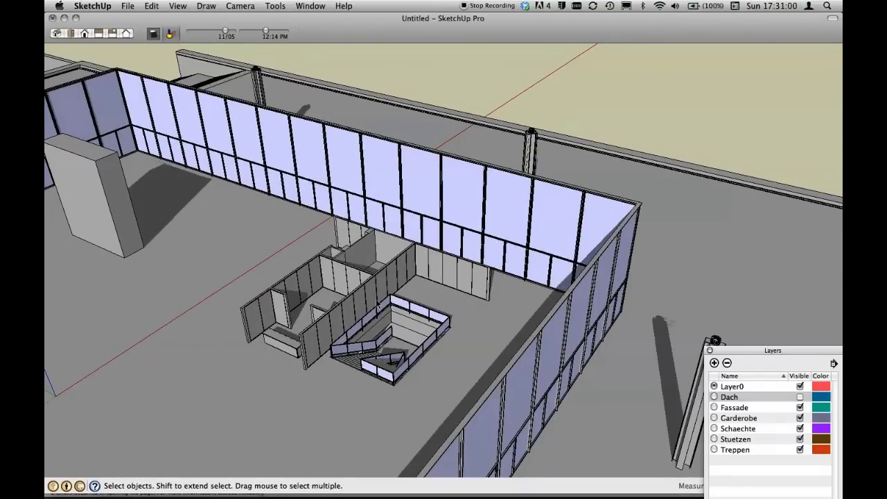
Step: Set a new north direction with the Set North tool, then place it again to fine-tune it
click(169, 37)
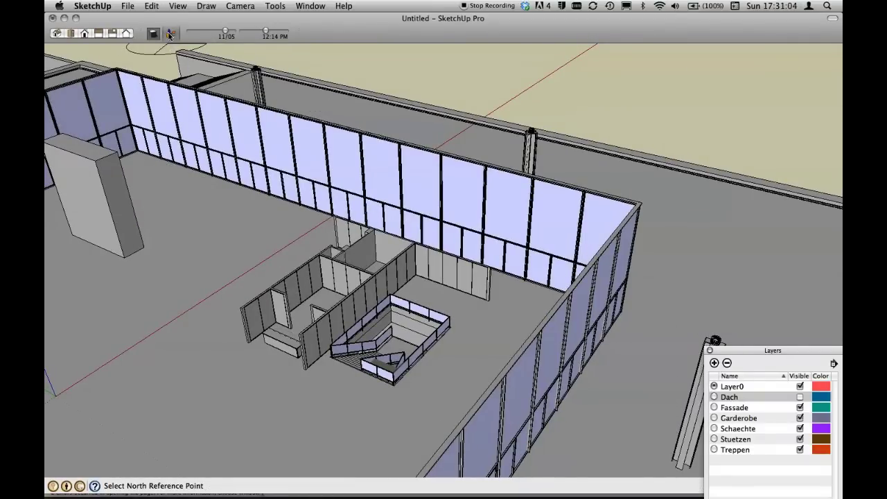
click(697, 112)
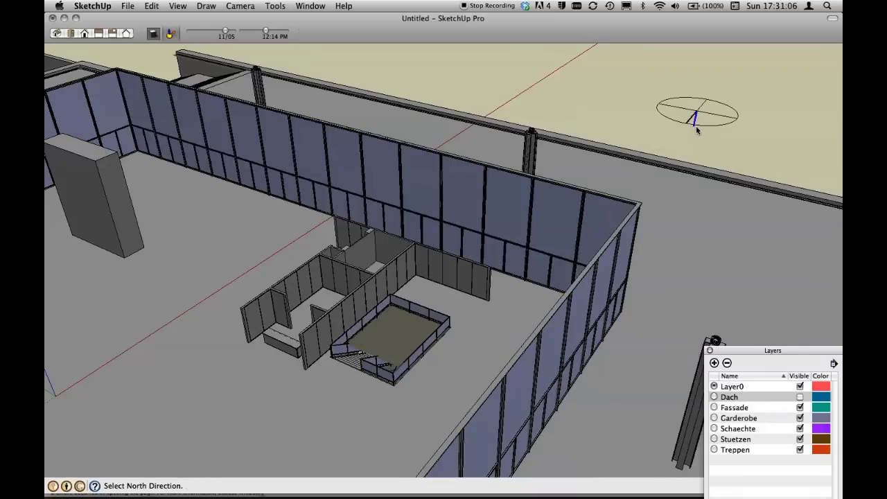
click(731, 142)
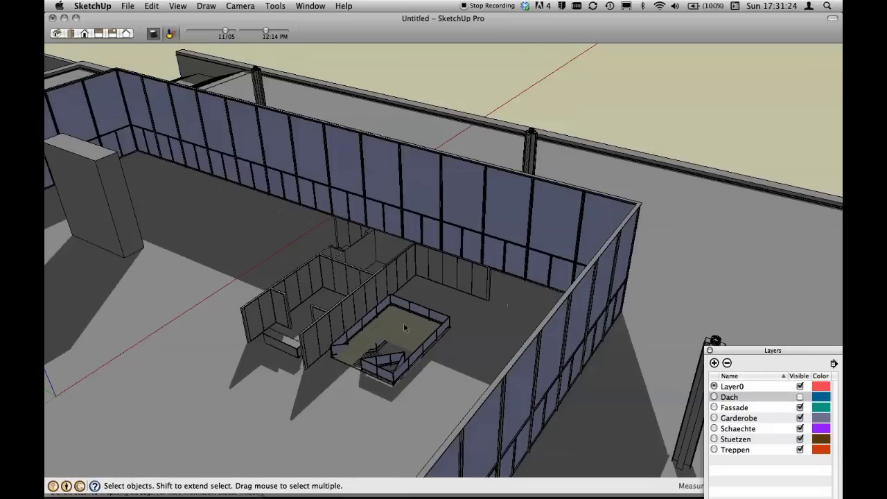
click(170, 33)
click(681, 102)
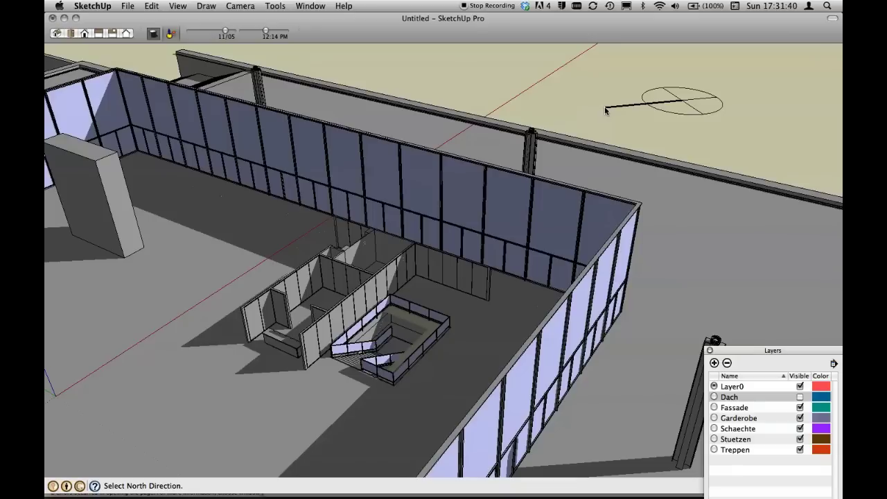
click(605, 109)
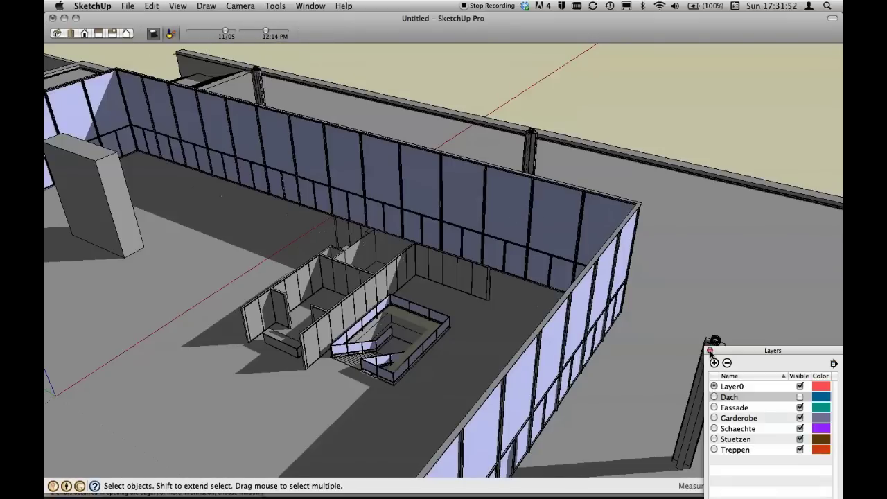
Step: Close the Layers panel and untick On Ground in Shadow Settings, keeping shadows on faces only
click(709, 350)
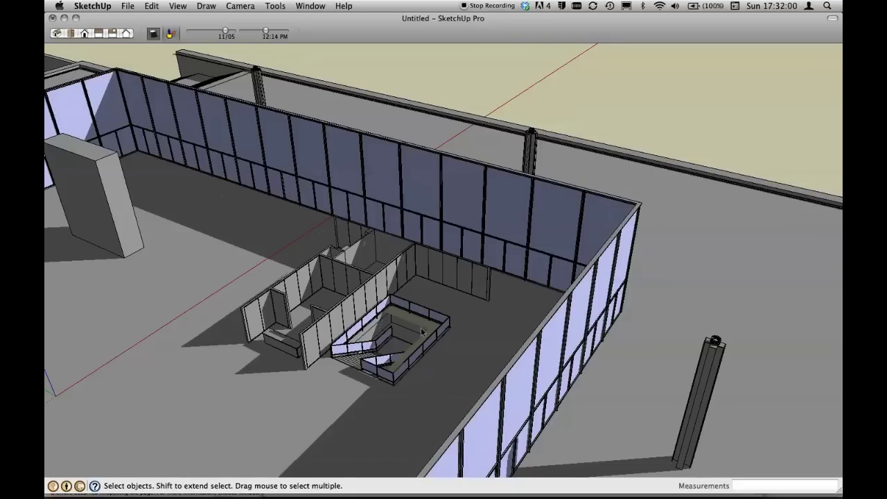
click(310, 5)
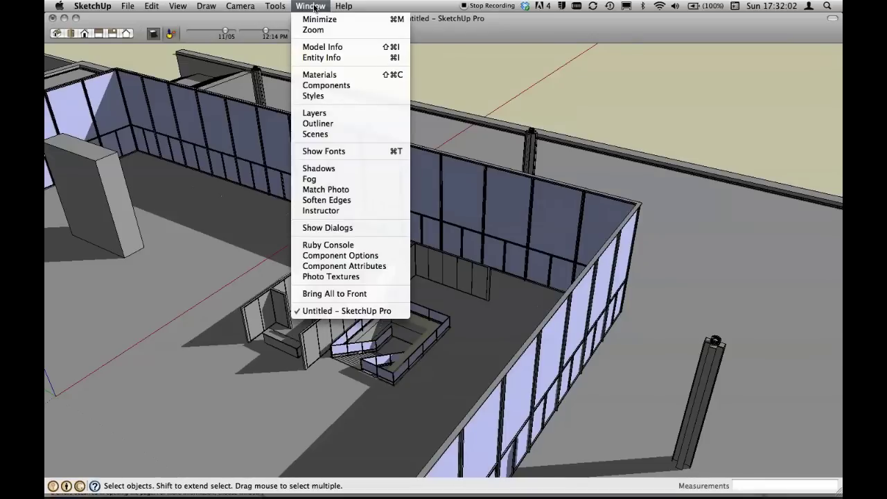
click(320, 168)
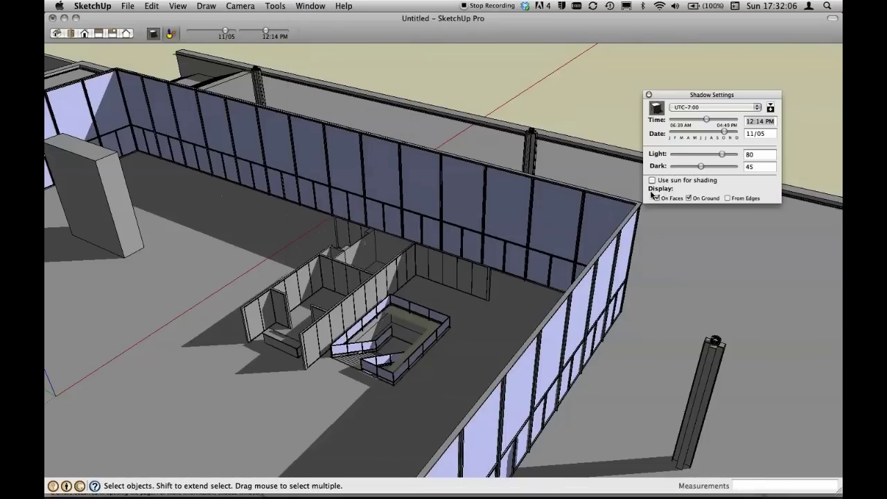
click(687, 198)
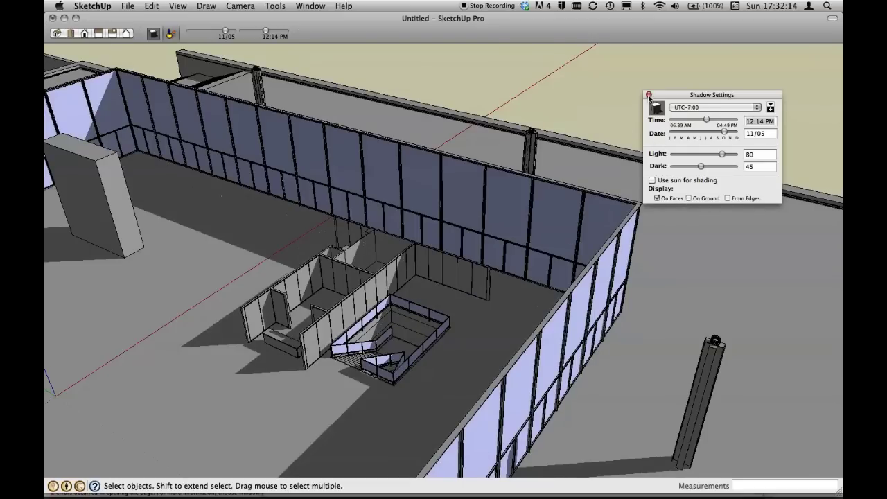
click(648, 94)
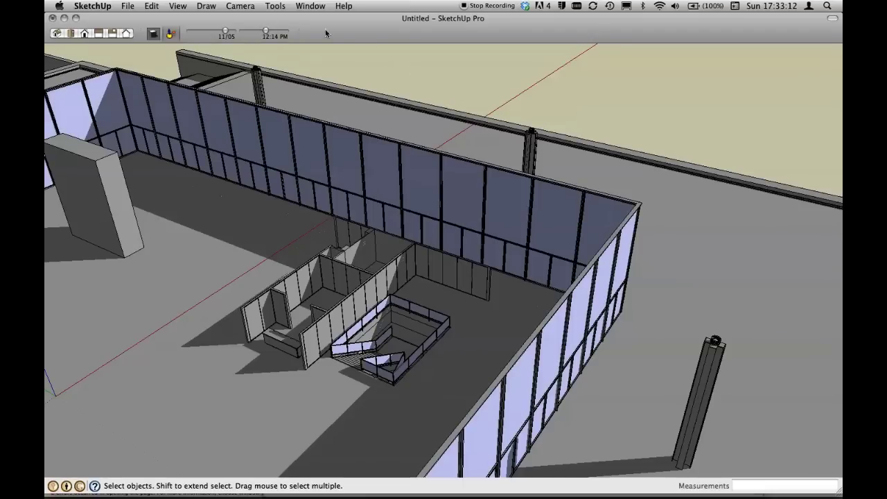
Step: Open the Window menu
click(313, 7)
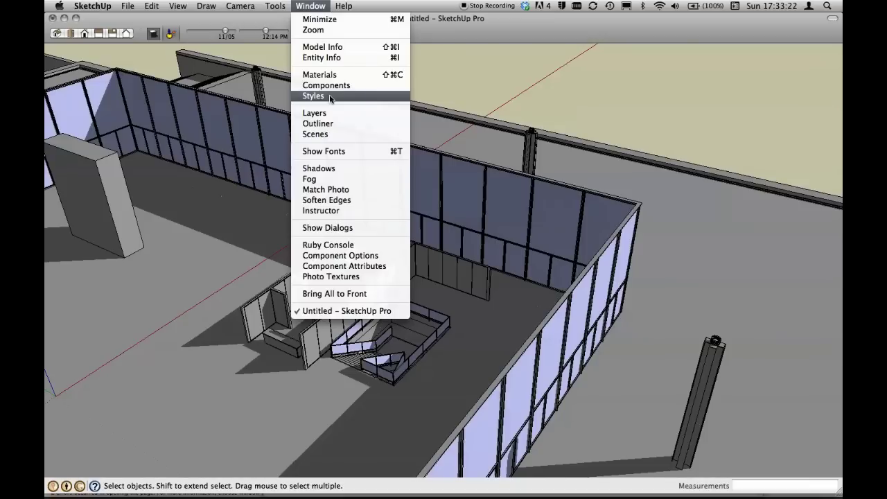
Step: Open the Styles window, set the lower browser to In Model, and open the collections dropdown
click(330, 98)
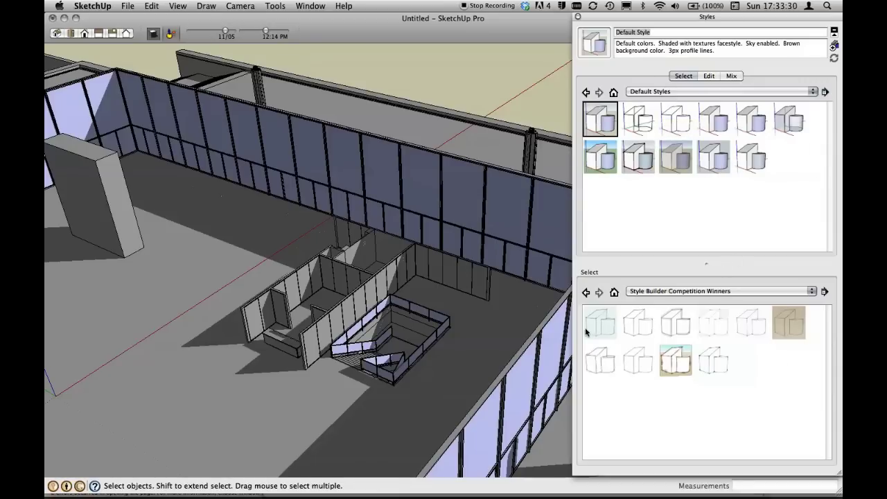
click(613, 293)
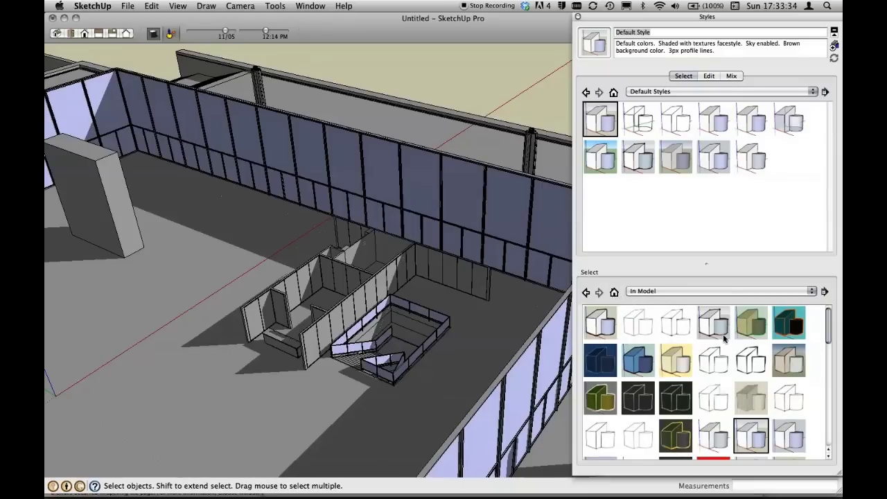
scroll(823, 350, down, 1)
scroll(826, 405, down, 3)
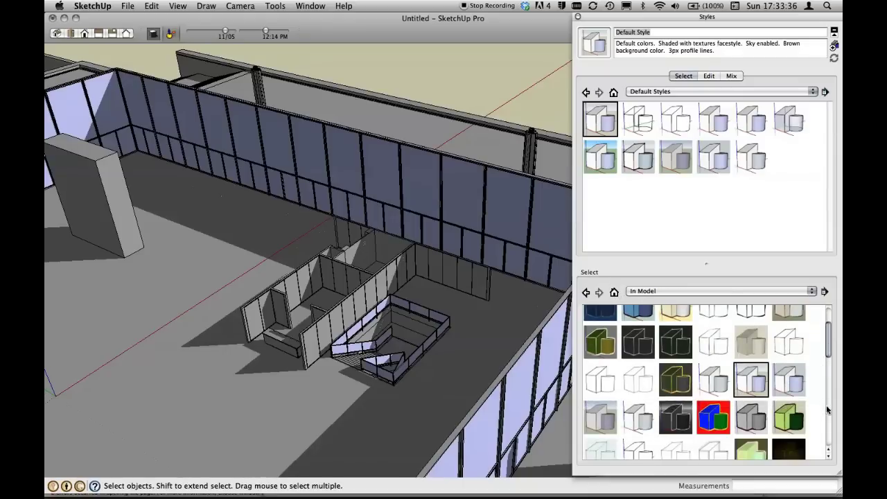
scroll(826, 405, down, 3)
scroll(832, 315, up, 3)
scroll(831, 315, up, 5)
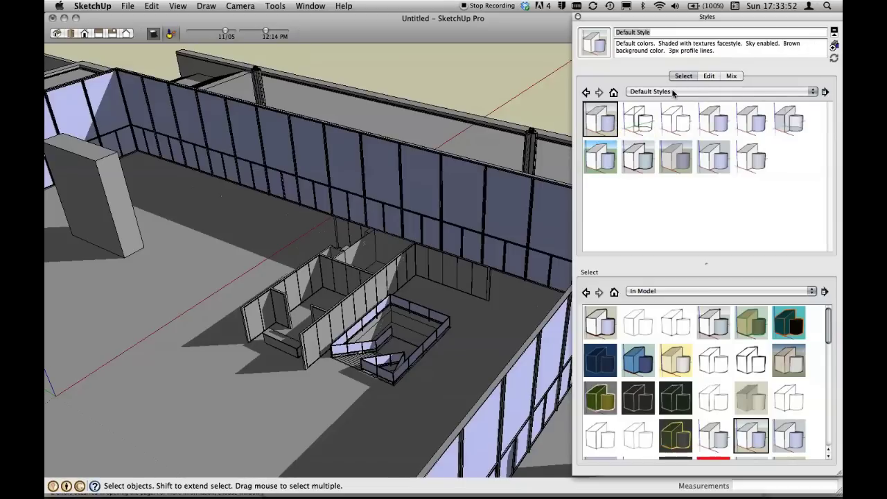
click(672, 92)
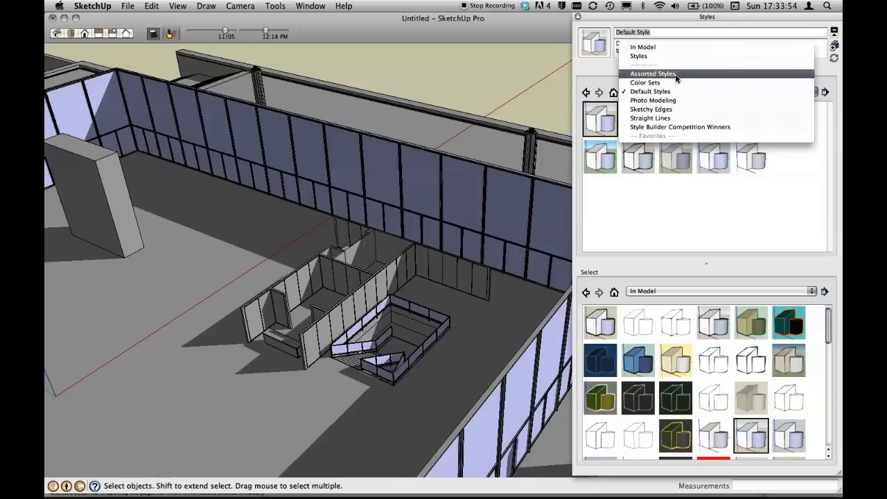
Step: Switch to Assorted Styles, apply PSO Cursive, and nudge the shadow date to recompute shadows
click(676, 74)
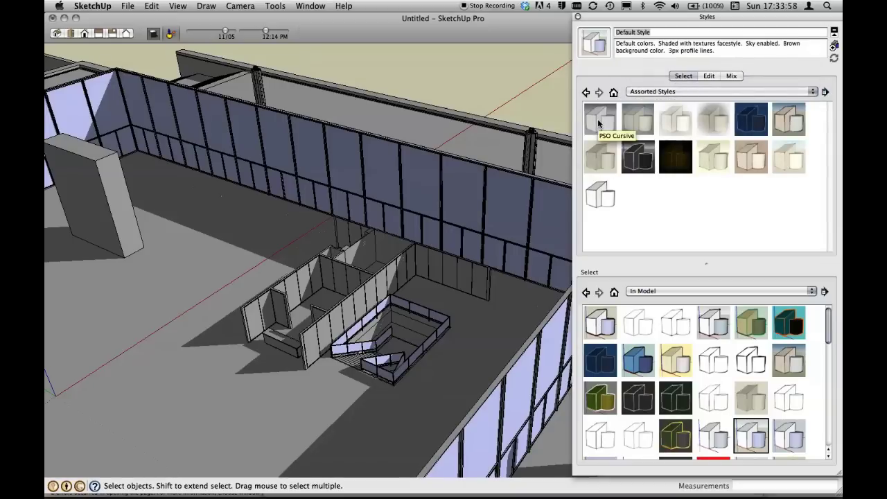
click(599, 123)
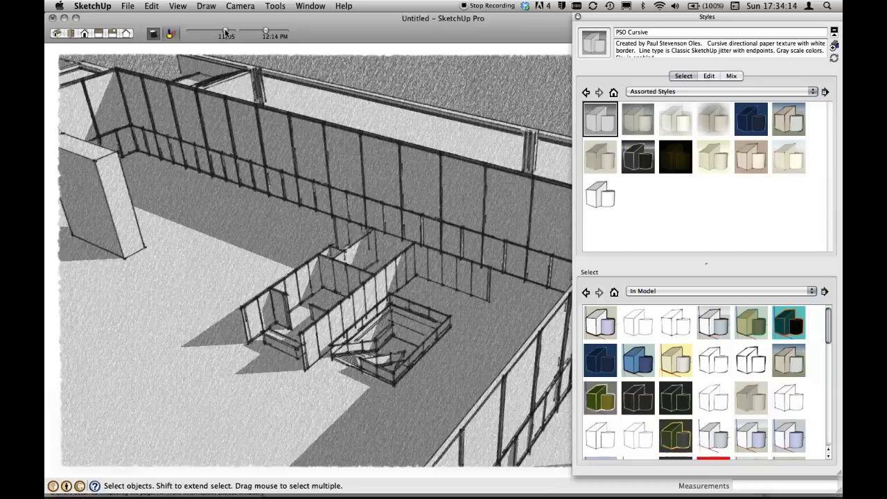
mouse_move(225, 33)
mouse_down()
mouse_move(215, 32)
mouse_move(231, 35)
mouse_up()
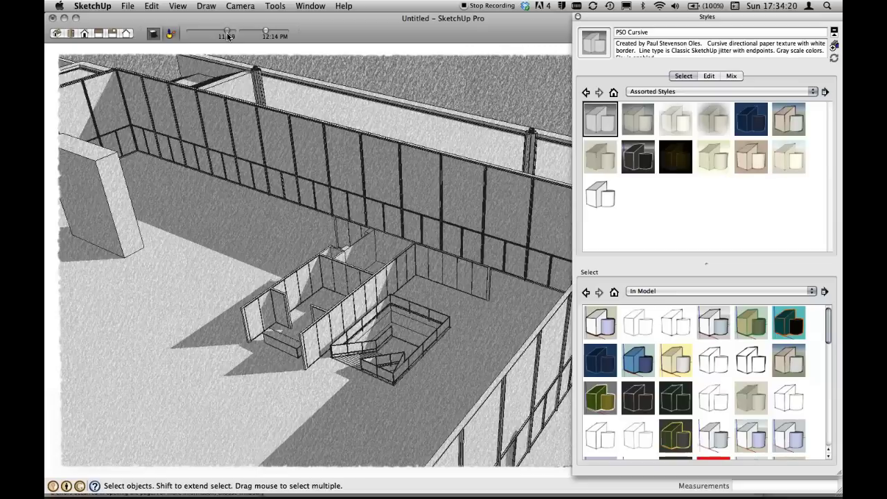
drag(231, 36, 230, 37)
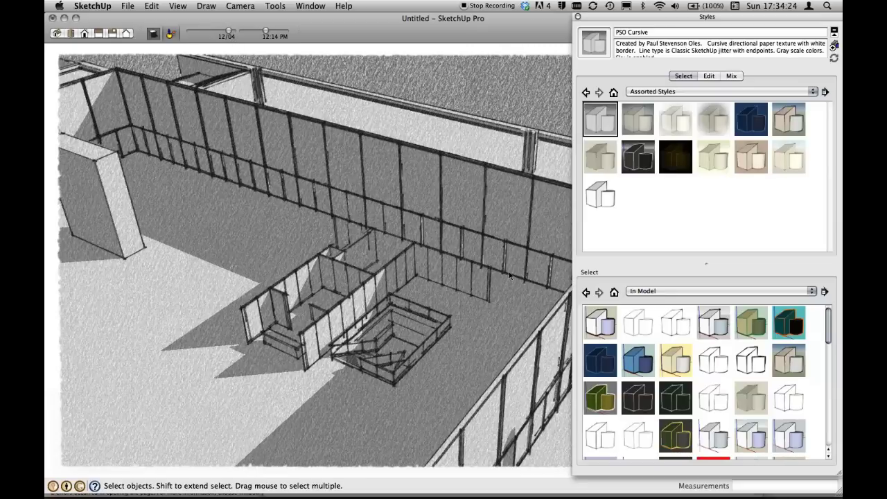
Step: Try PSO Graded, PSO Snow and Whiteboard with Dry Erase Marker, settling on Scribble on Masonite
click(643, 124)
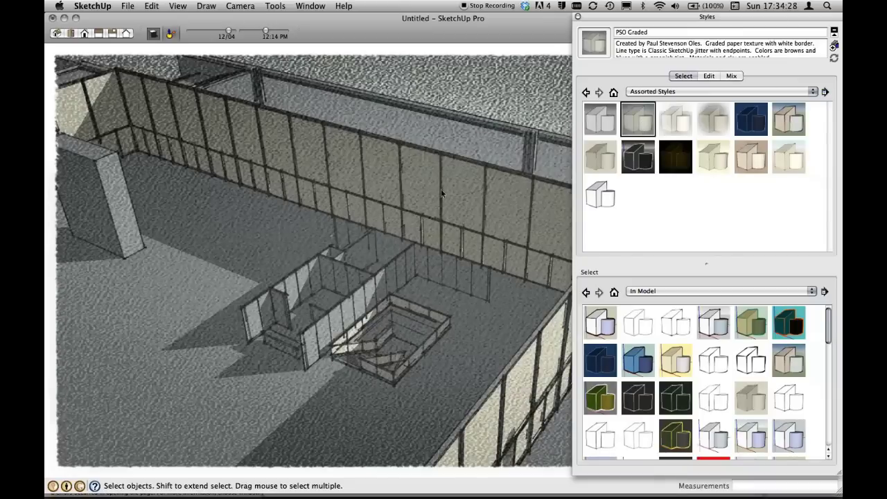
click(672, 121)
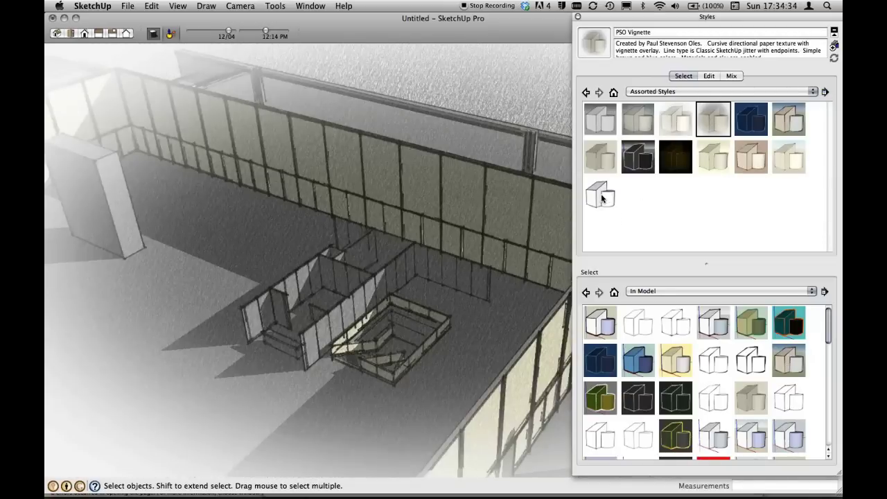
click(601, 198)
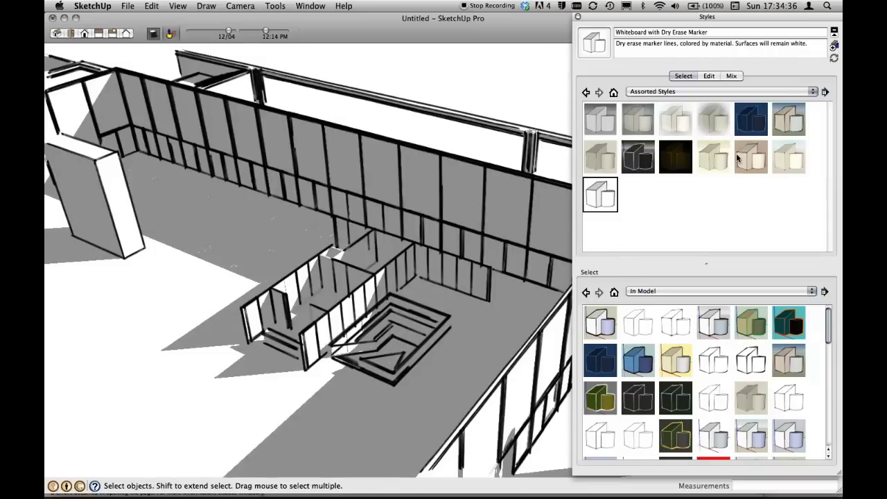
click(759, 162)
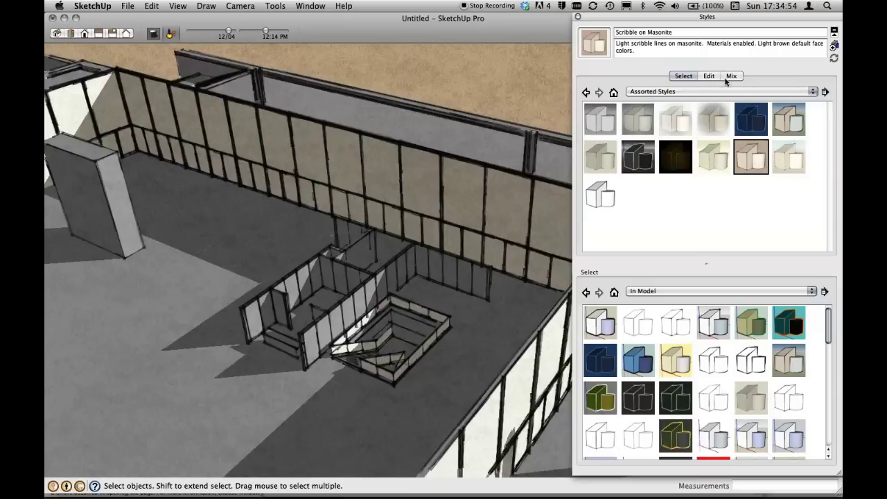
Step: In the Edit tab's edge settings, toggle Edges, Halo and Extension off and back on
click(709, 77)
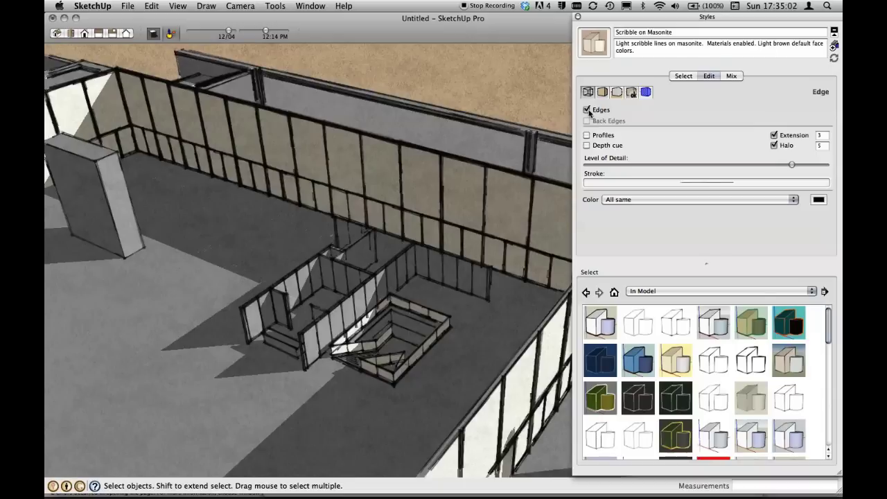
click(586, 109)
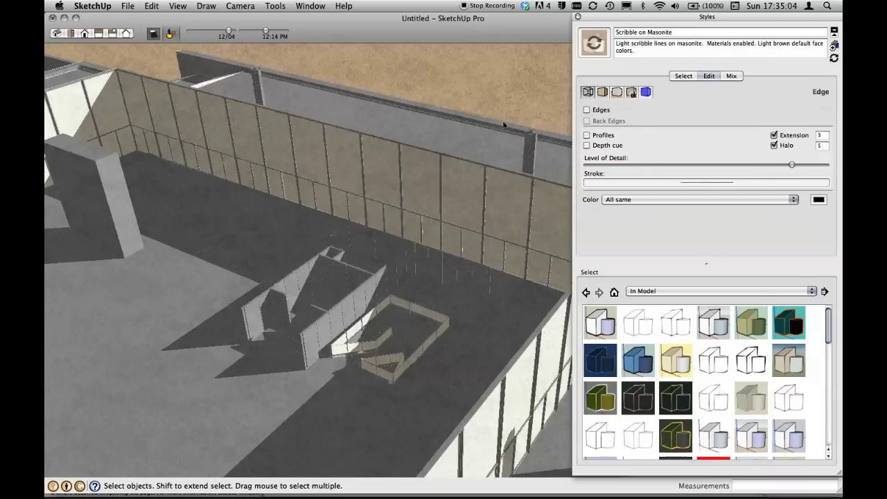
click(586, 110)
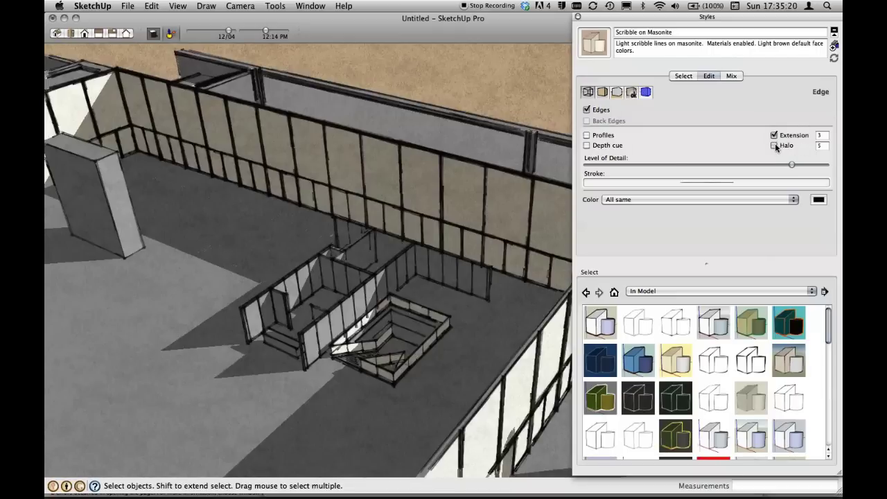
click(775, 145)
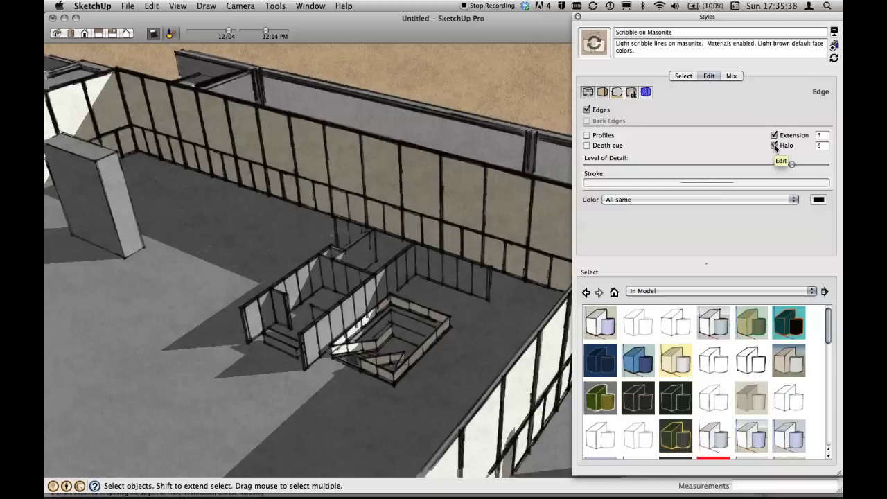
click(773, 146)
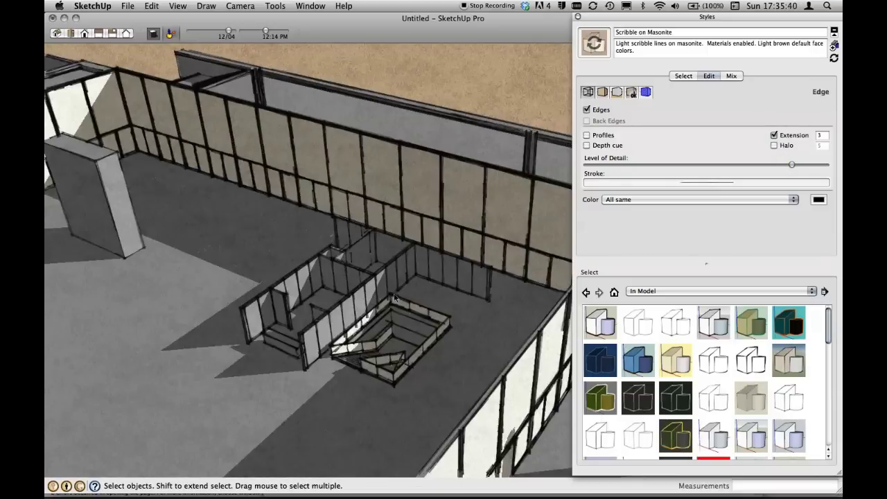
click(773, 146)
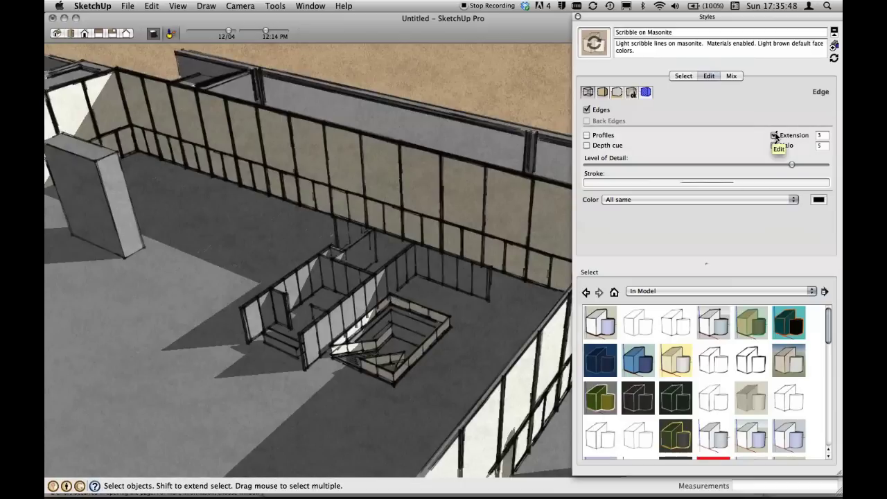
click(773, 136)
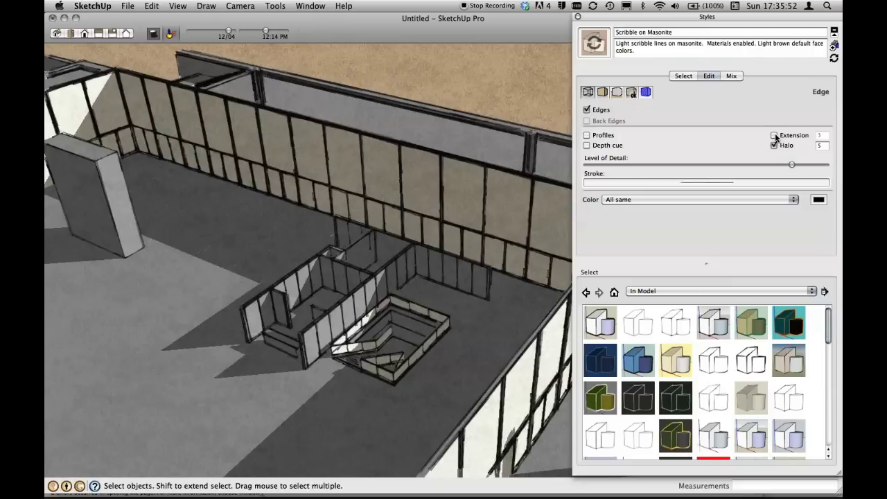
click(774, 135)
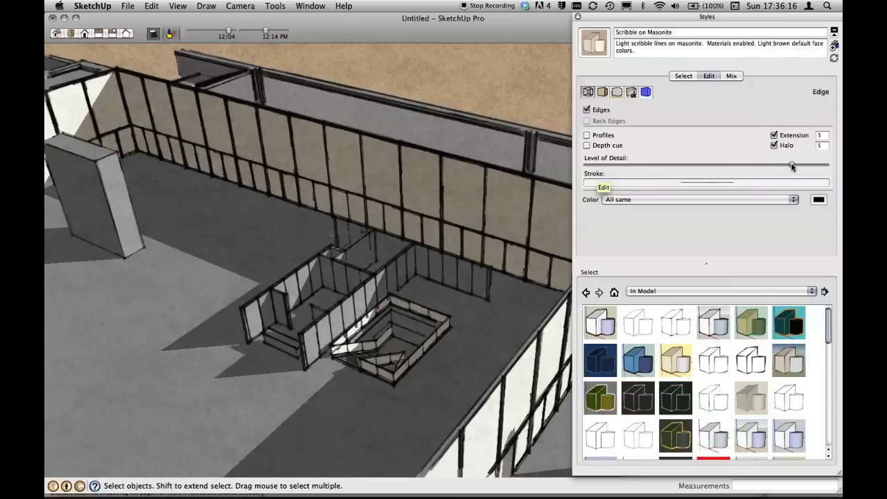
Step: Sweep the edge Level of Detail slider from minimum to maximum, ending just below maximum
drag(792, 167, 579, 175)
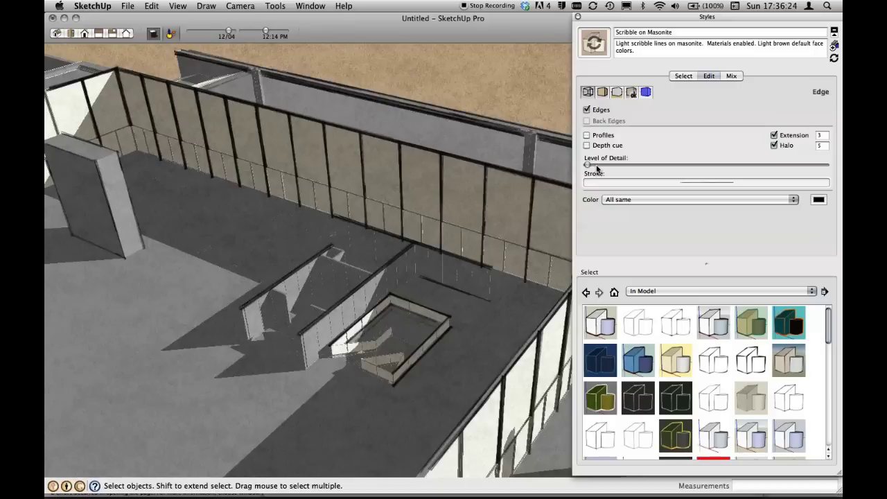
drag(586, 165, 638, 165)
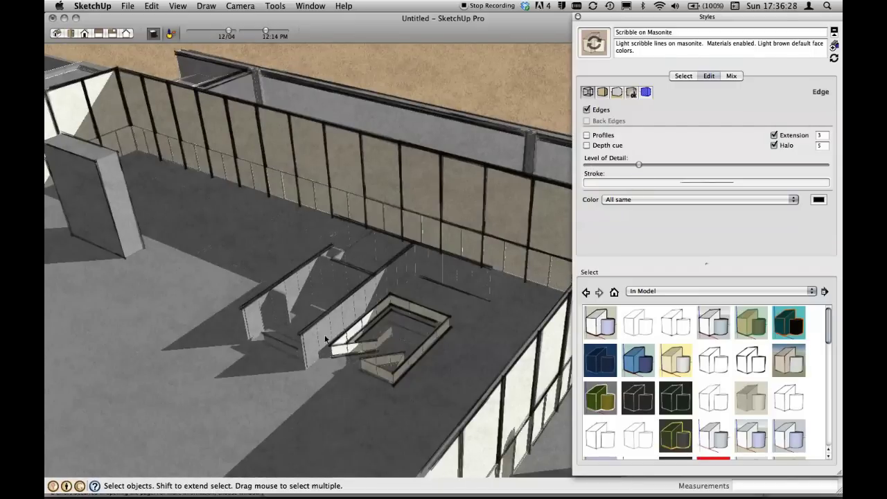
click(716, 165)
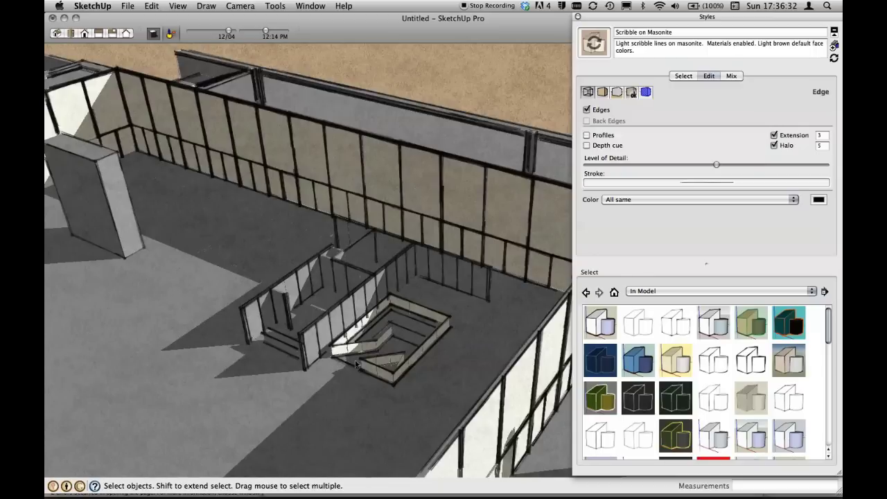
click(761, 164)
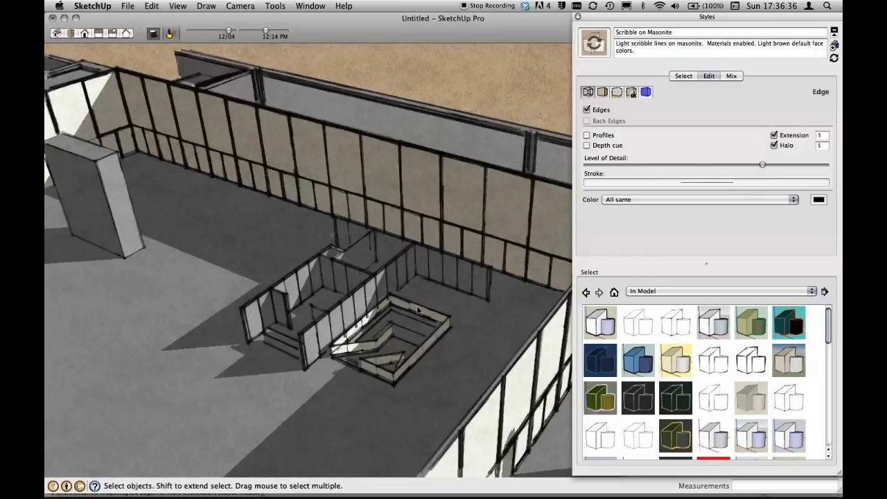
drag(762, 164, 797, 164)
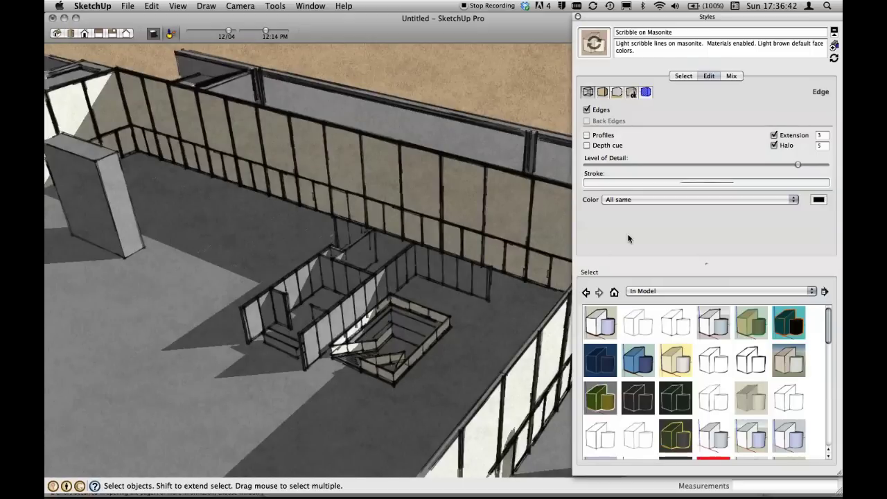
click(826, 164)
drag(823, 165, 791, 164)
click(728, 201)
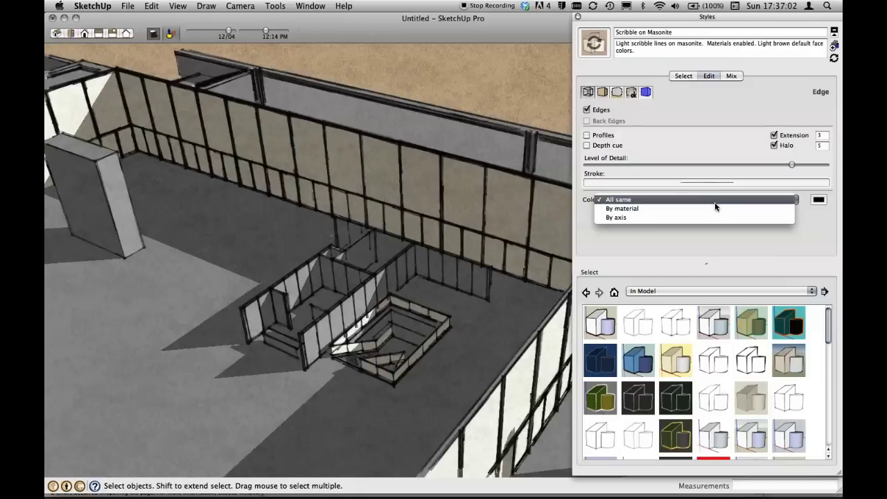
Step: Preview edge colour By axis, then set edges back to All same
click(714, 201)
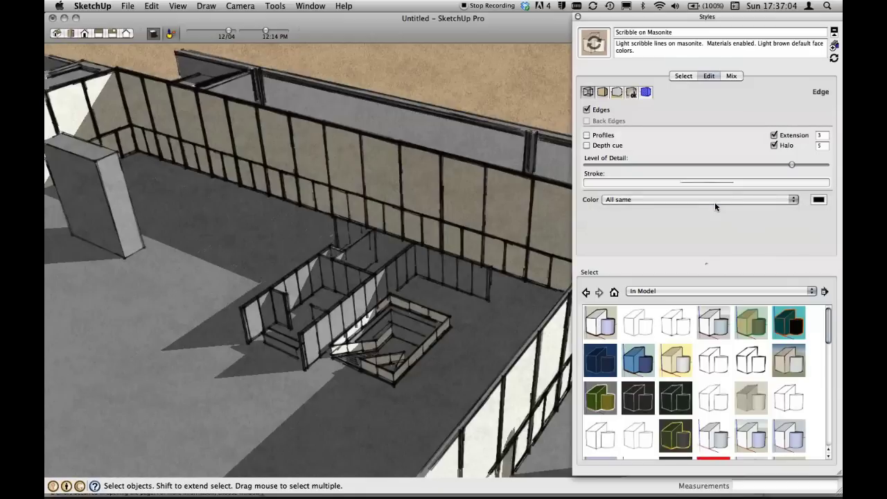
click(714, 202)
click(712, 218)
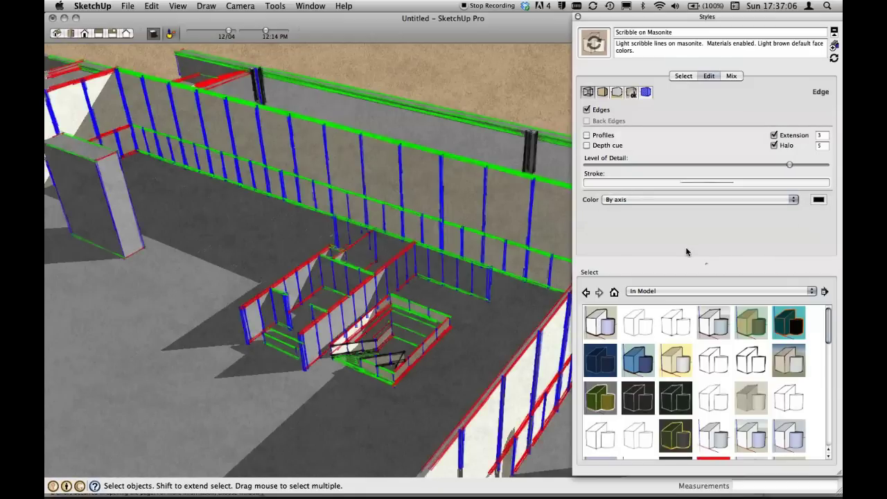
click(699, 199)
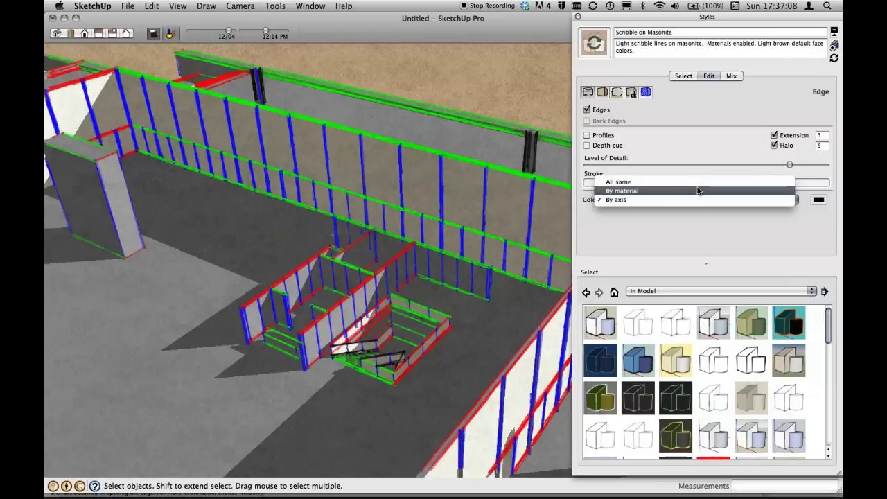
click(698, 184)
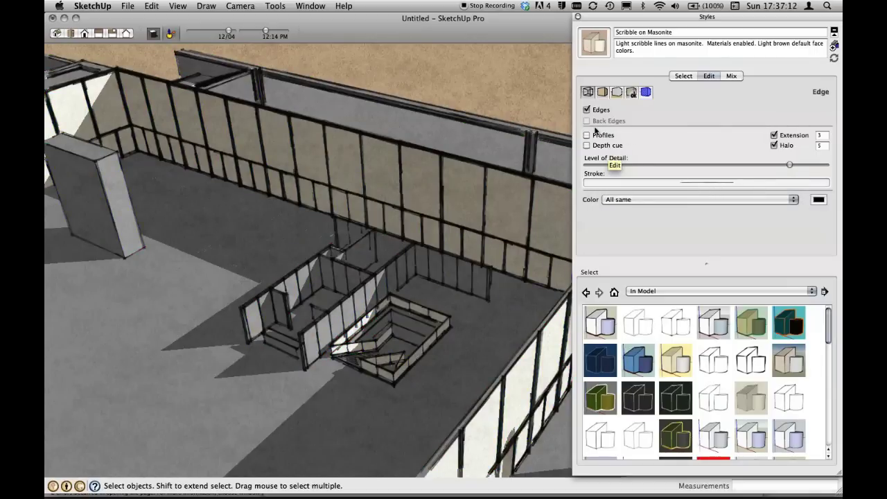
Step: Review the Face settings and the Background settings, where Sky and Ground are unchecked
click(603, 92)
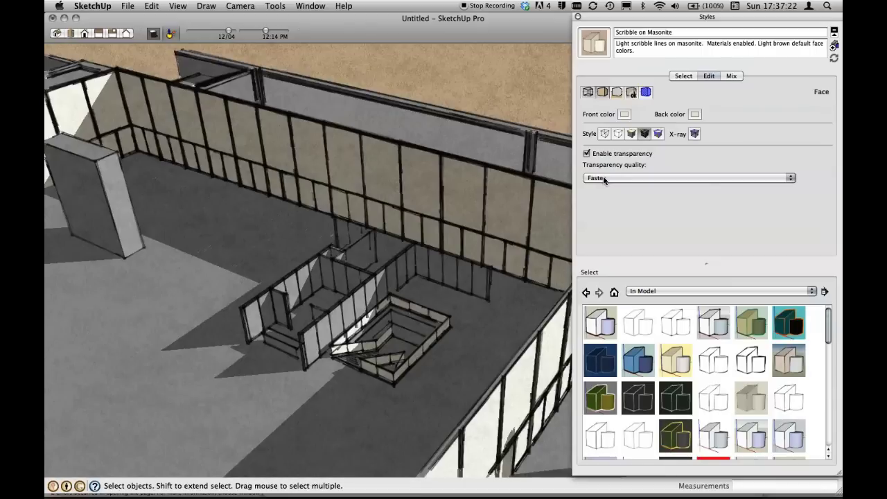
click(644, 135)
click(619, 95)
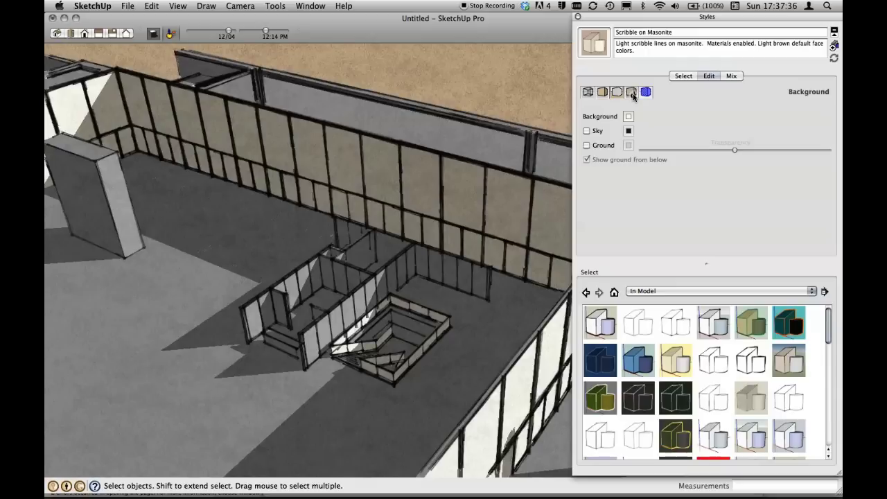
Step: Look over the Watermark and Modeling settings, turning Model Axes on and then off again
click(632, 93)
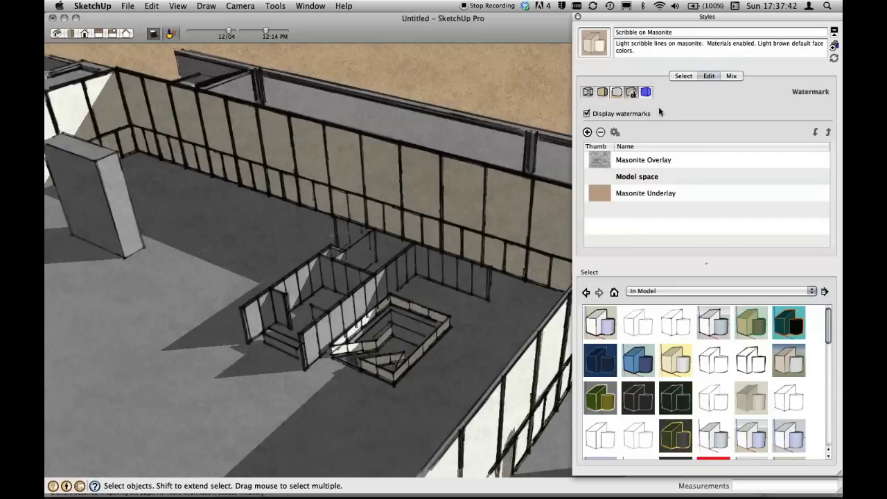
click(646, 93)
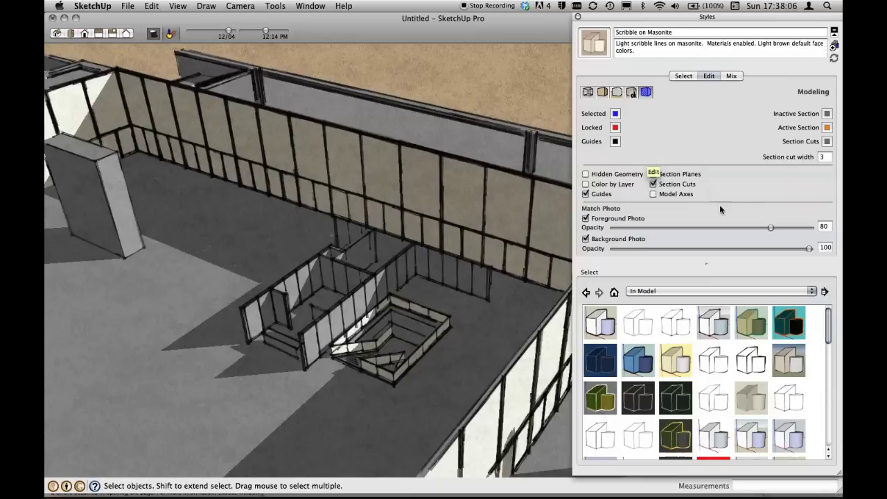
click(653, 194)
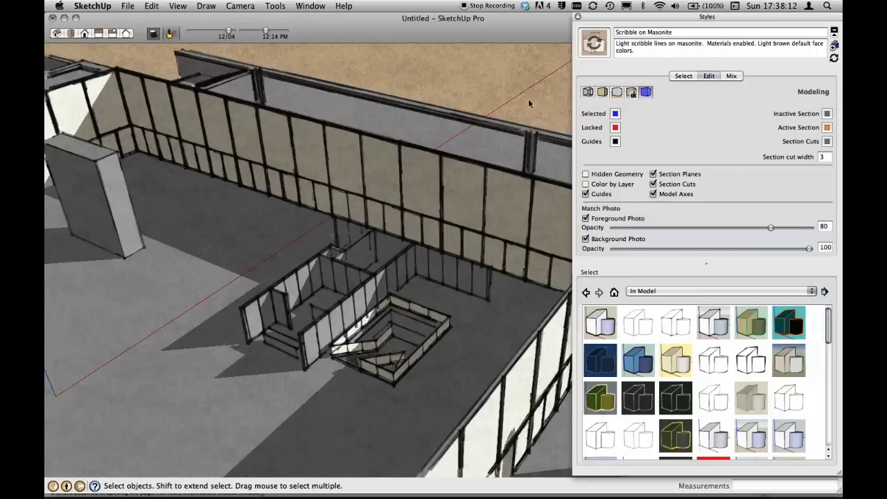
click(653, 195)
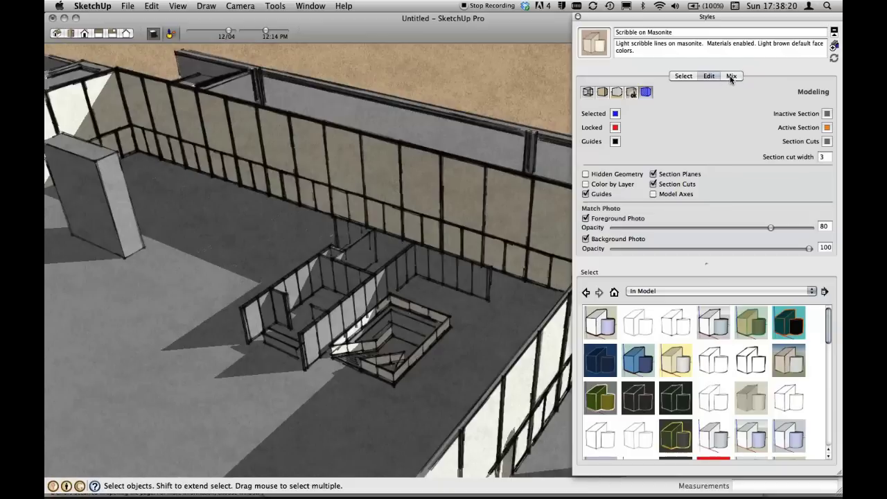
Step: Try the Whiteboard with Dry Erase Marker style, then browse the Sketchy Edges collection
click(681, 76)
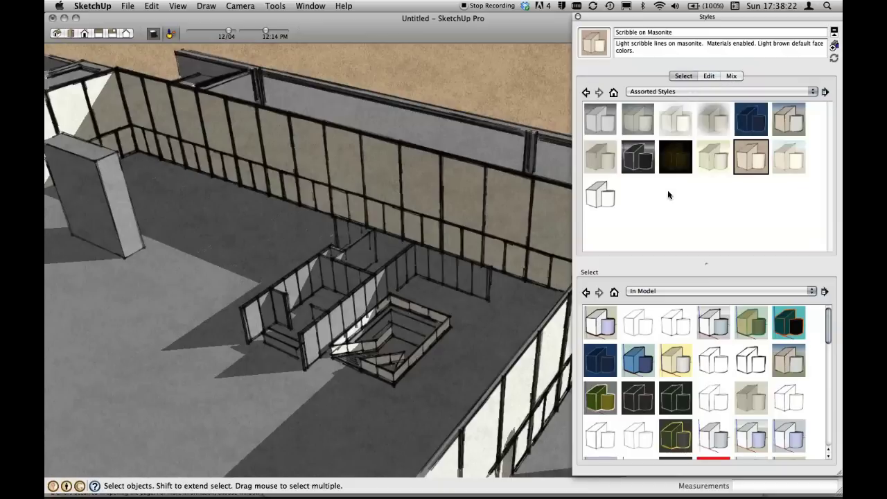
click(604, 198)
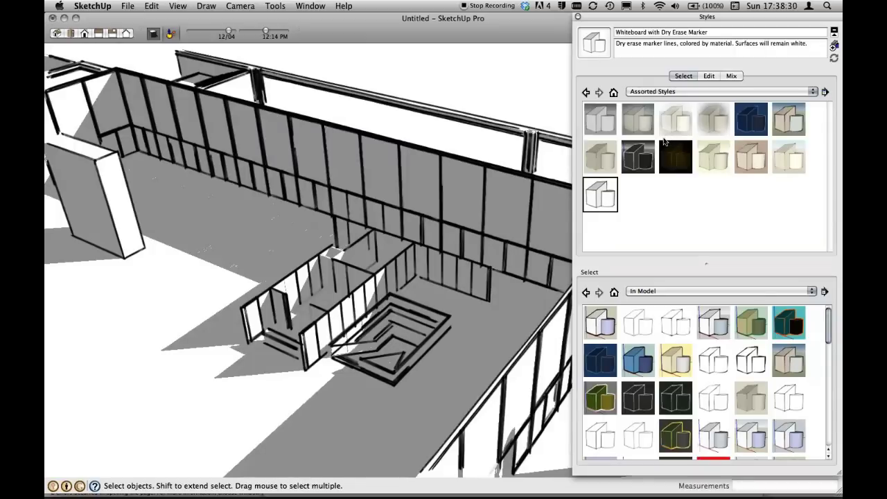
click(679, 93)
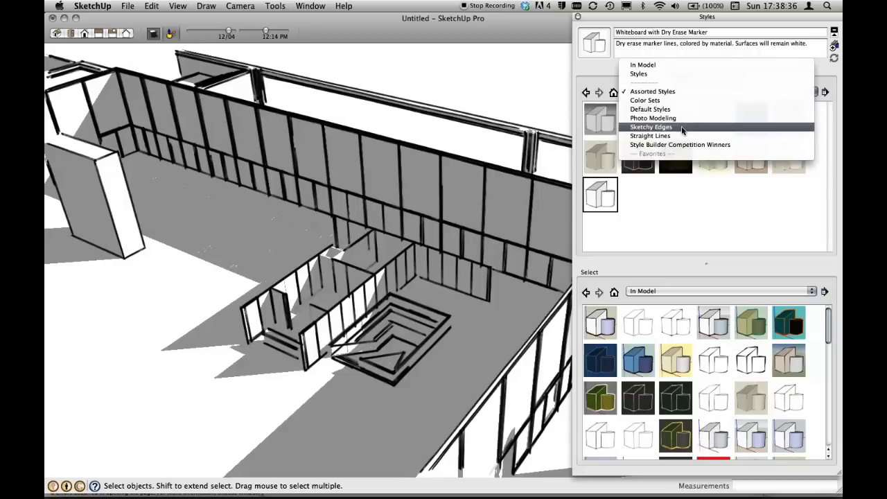
click(683, 127)
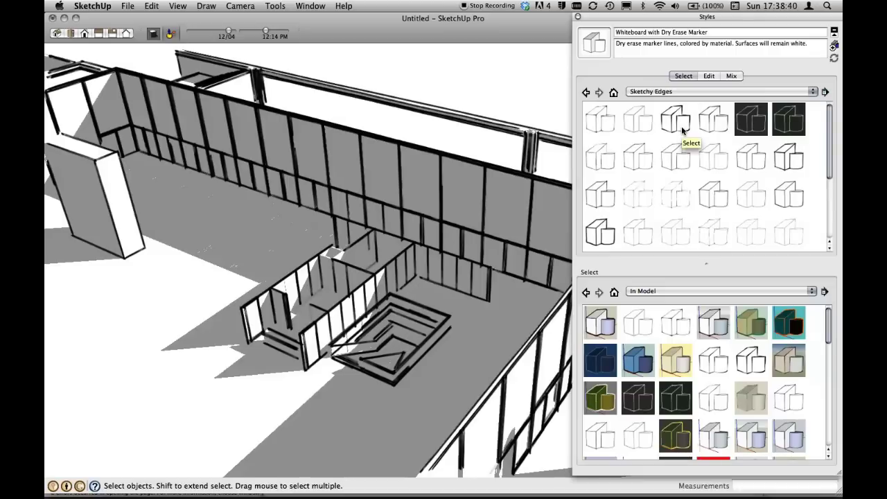
Step: Apply PSO Cursive from Assorted Styles after trying PSO Graded, and open its settings for editing
click(692, 93)
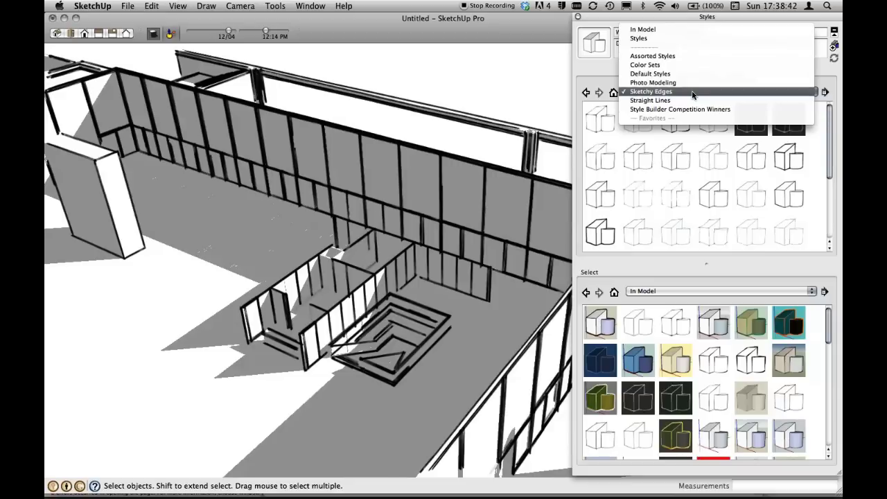
click(652, 56)
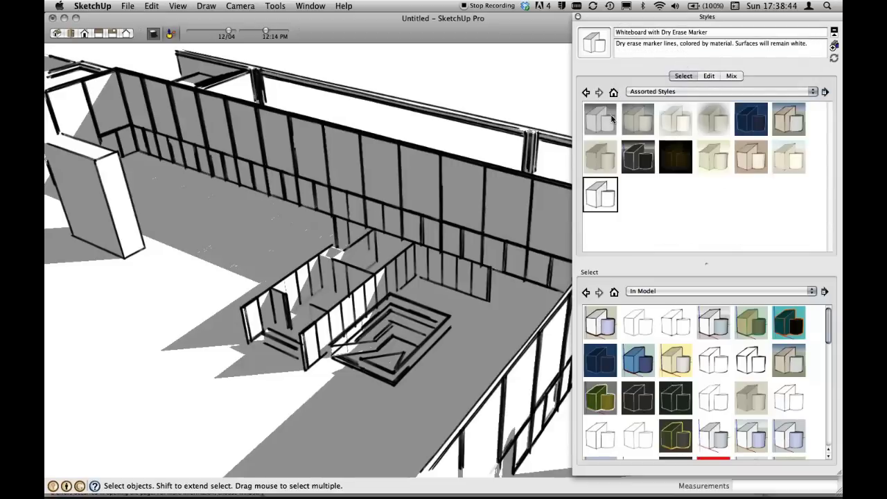
click(612, 120)
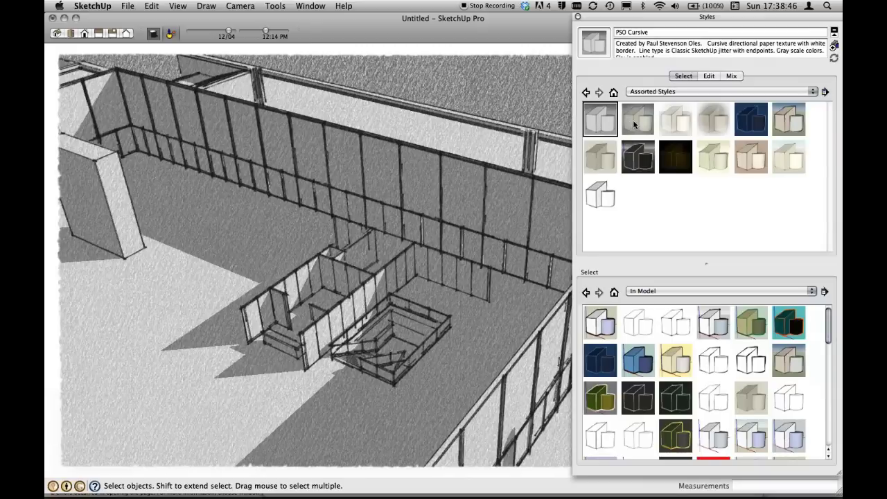
click(635, 118)
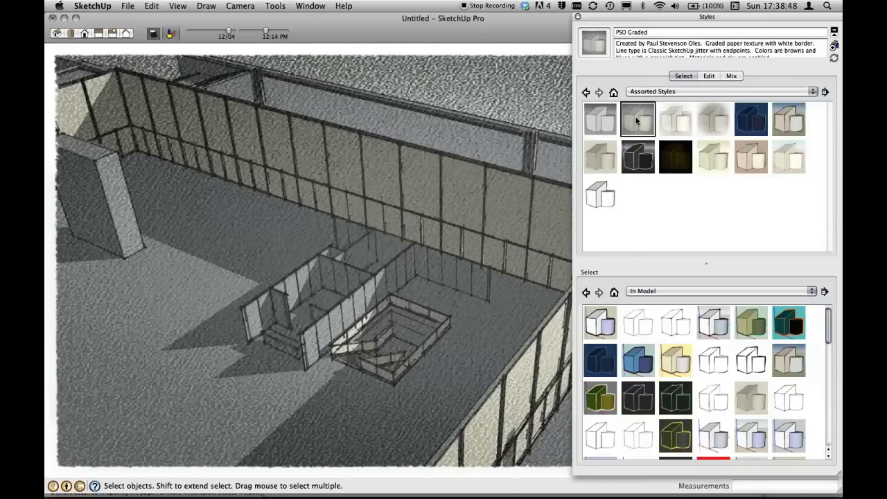
click(611, 122)
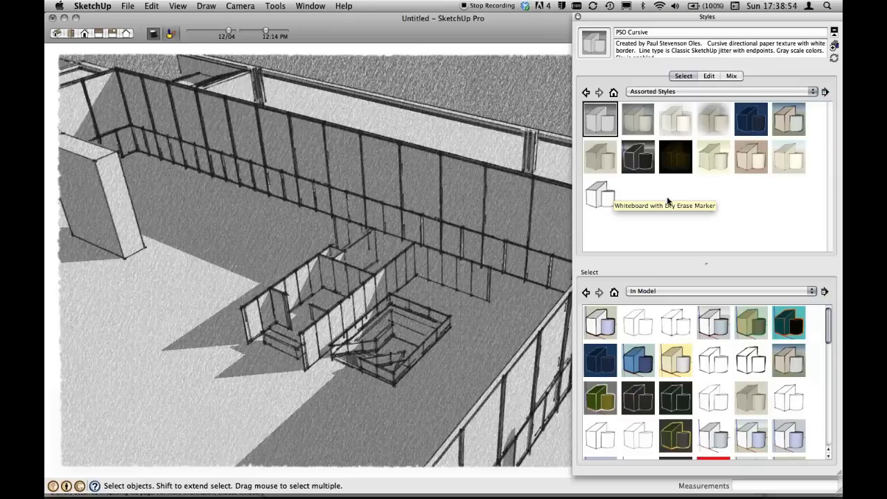
click(710, 76)
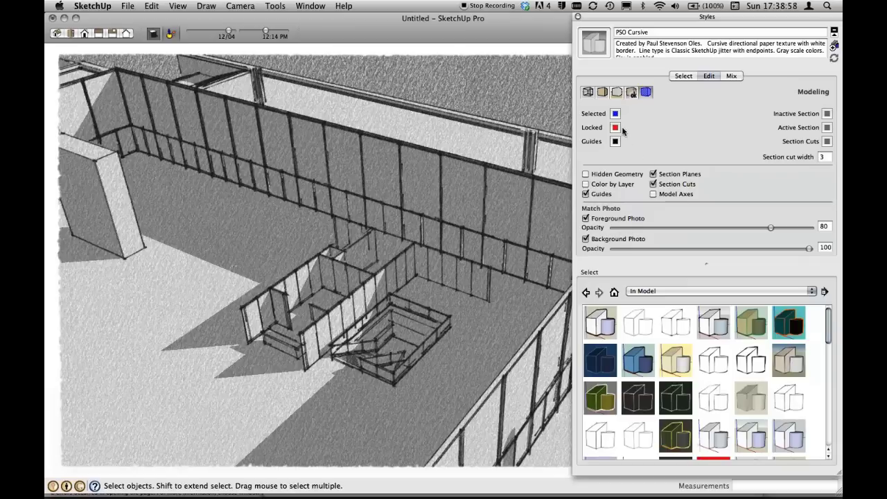
Step: Show PSO Cursive's edge settings and drop the level of detail to minimum, then raise it near full
click(588, 93)
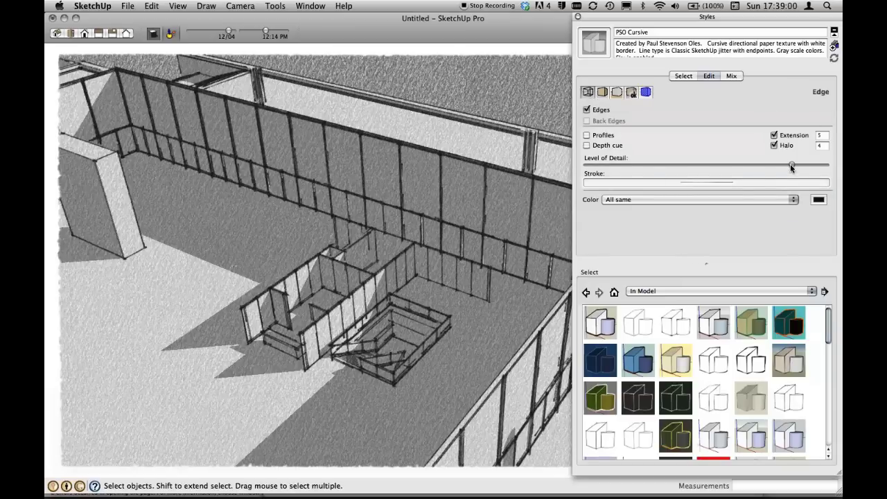
click(586, 167)
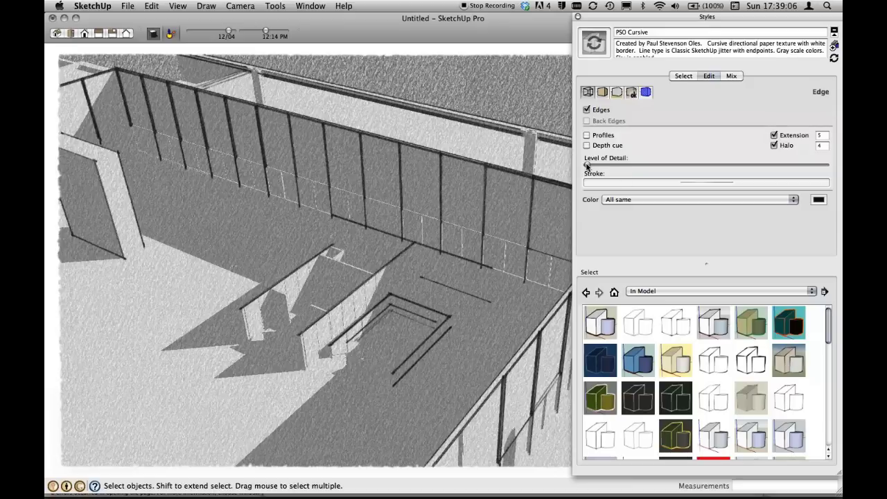
drag(586, 166, 795, 172)
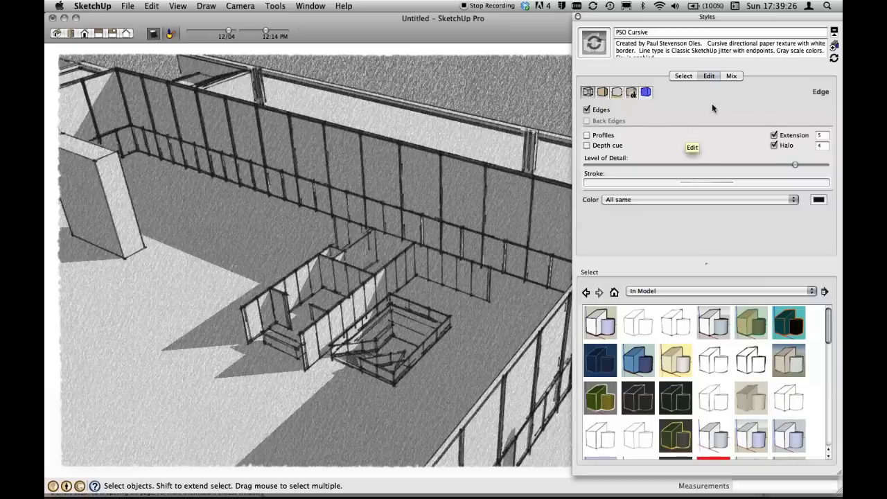
Step: Switch to Sketchy Edges and try Airbrush with Endpoints, Airbrush, Conte and Chalk on Blackboard
click(686, 76)
click(686, 93)
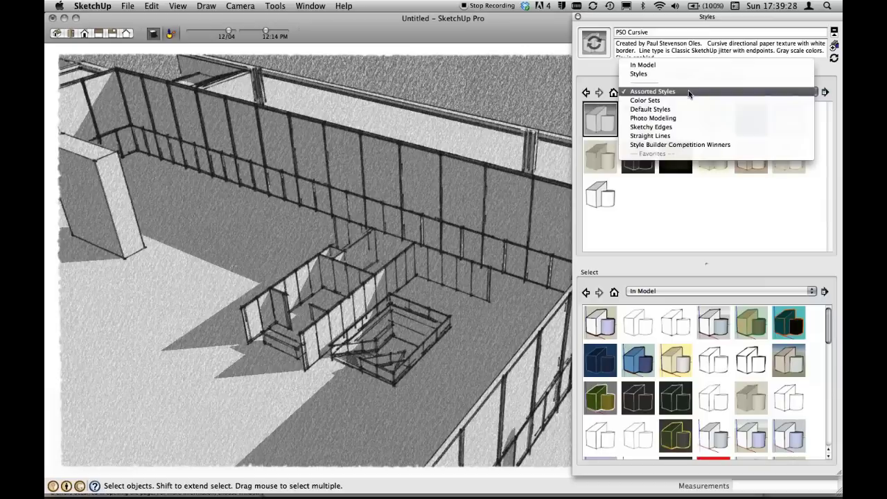
click(693, 123)
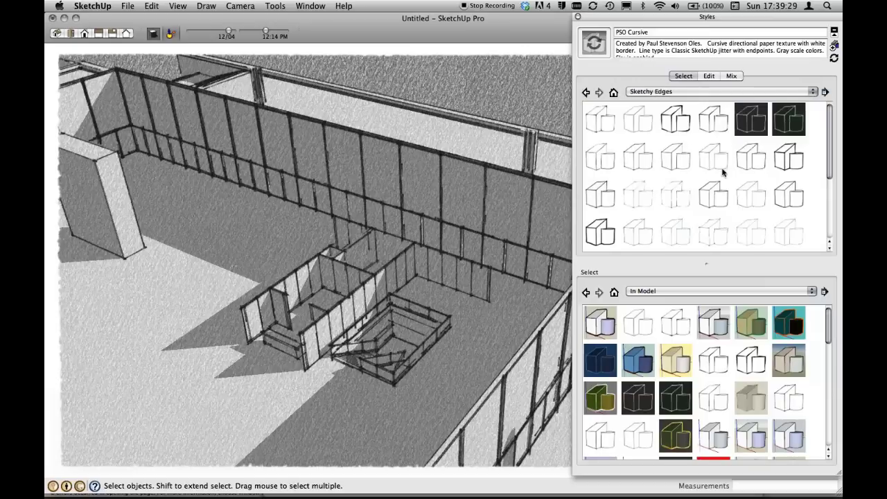
click(600, 125)
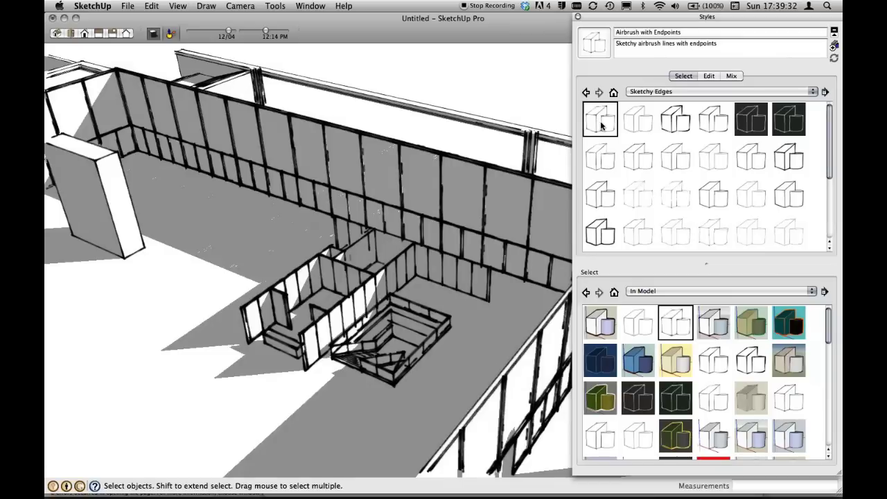
click(638, 119)
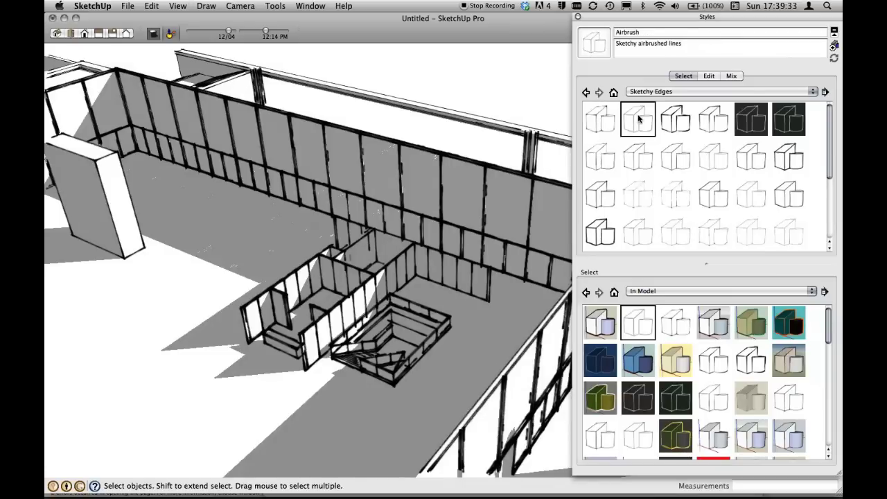
click(673, 119)
click(675, 158)
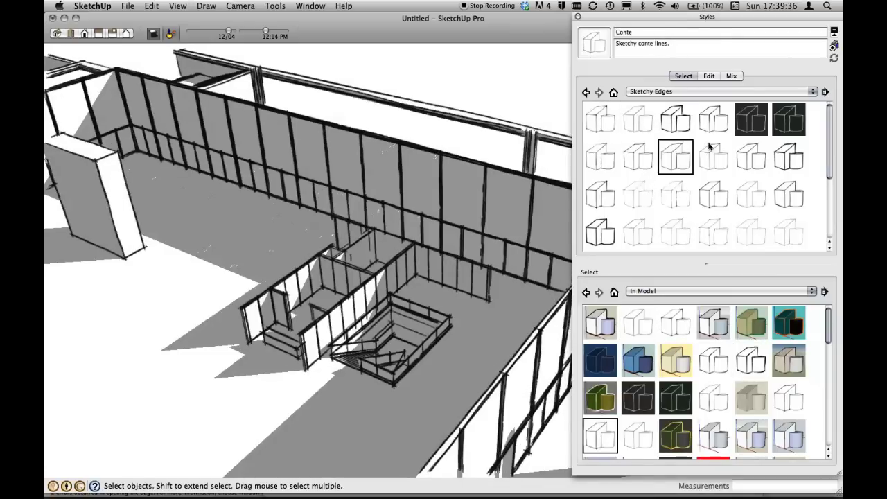
click(749, 124)
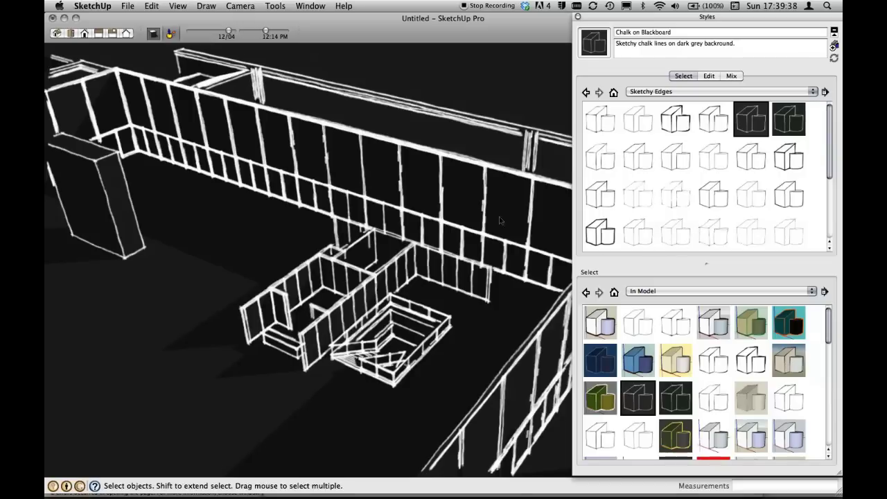
Step: Try Tech Pen, Twigs and Pencil with Endpoints, settling on the Pencil style
drag(825, 144, 826, 201)
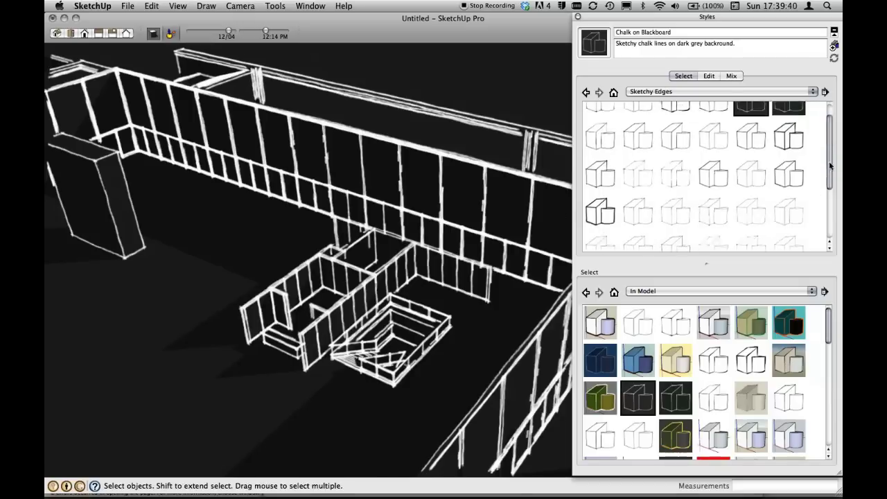
click(757, 200)
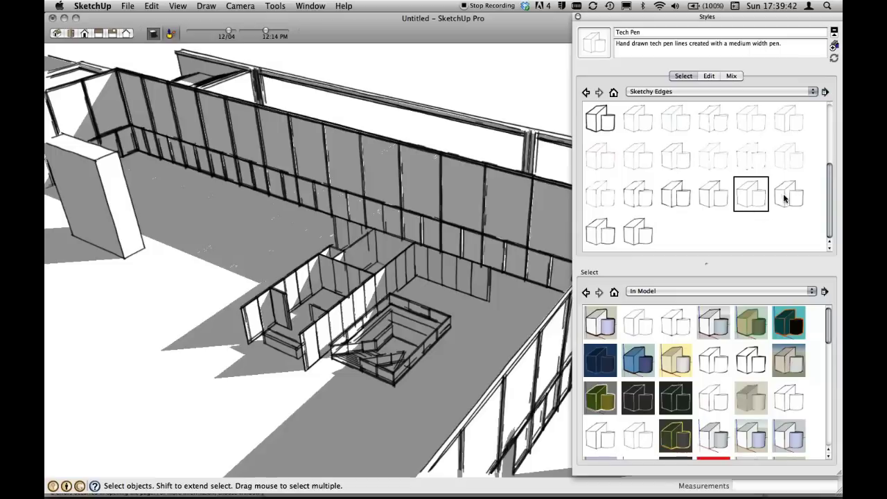
click(789, 194)
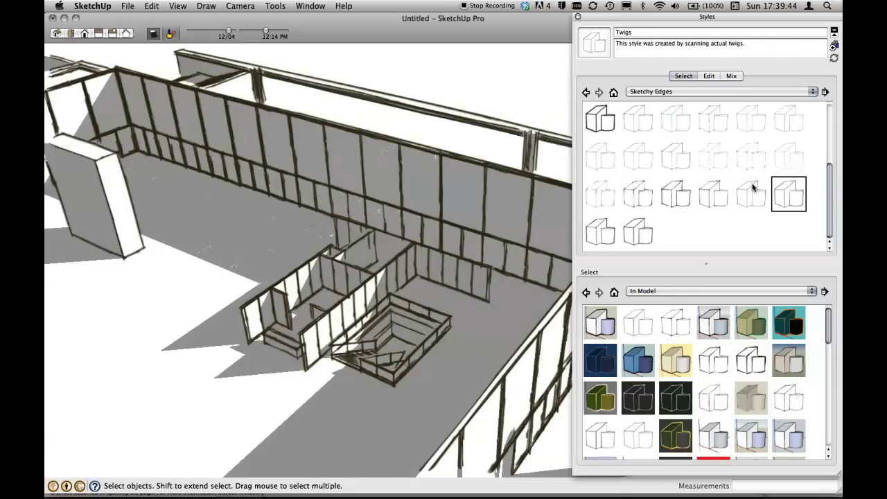
click(783, 162)
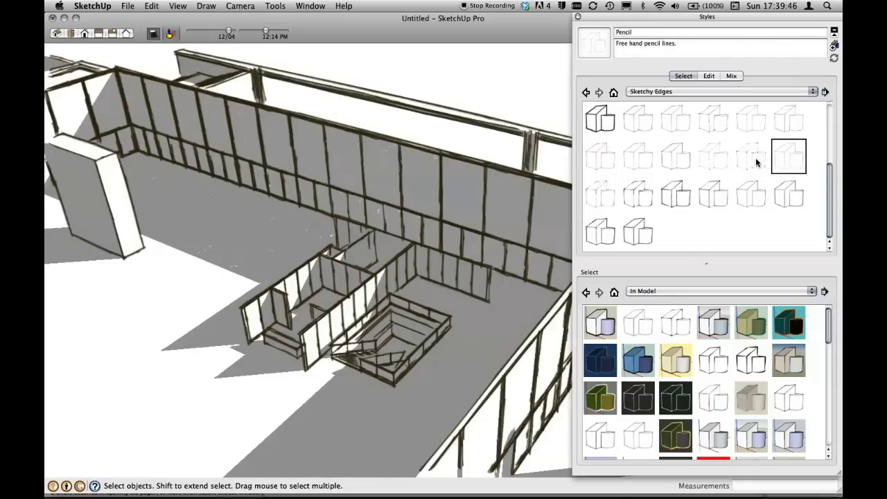
click(755, 162)
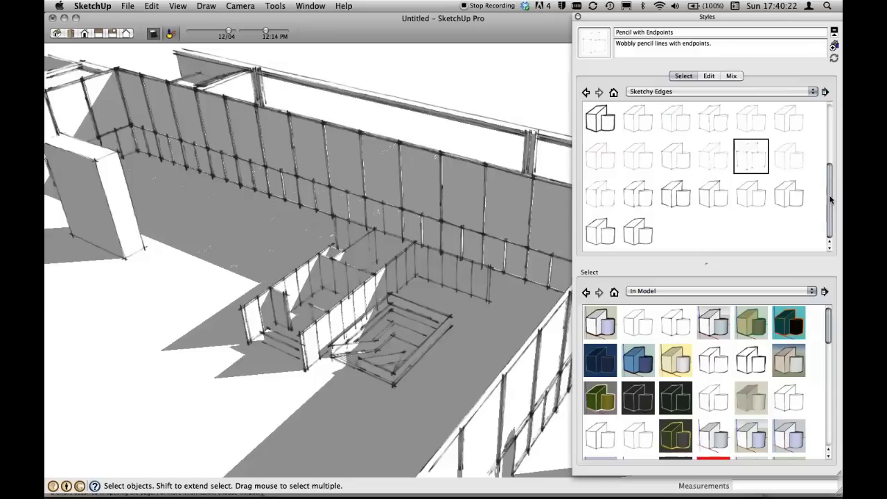
drag(831, 200, 832, 148)
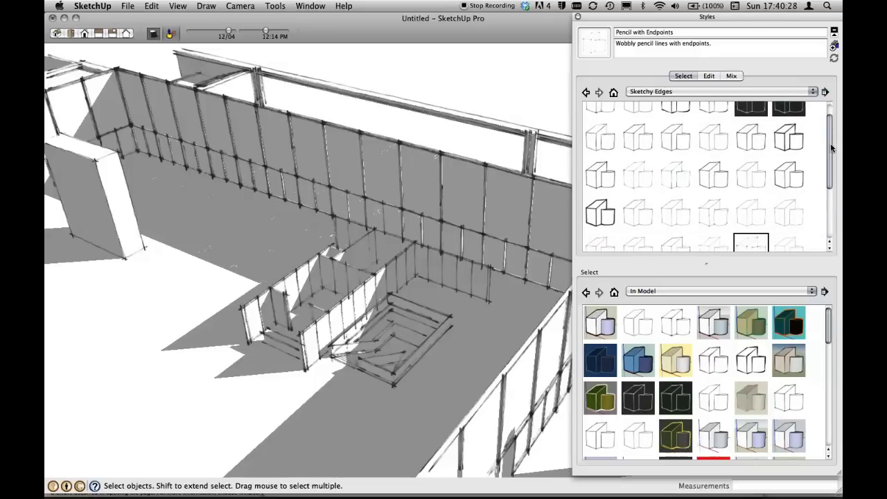
drag(831, 147, 826, 190)
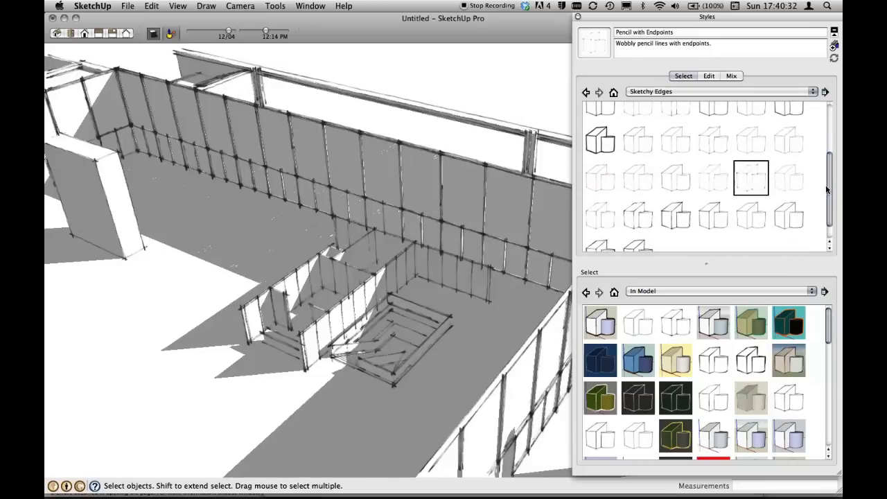
click(790, 180)
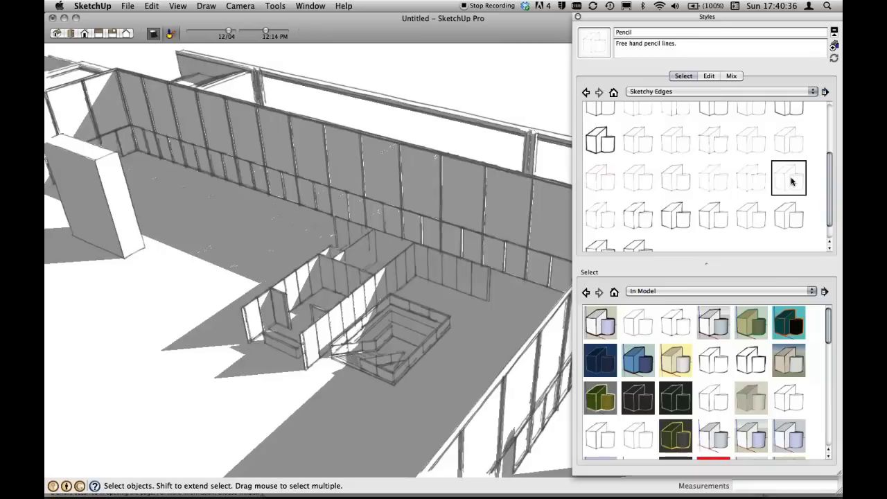
click(755, 183)
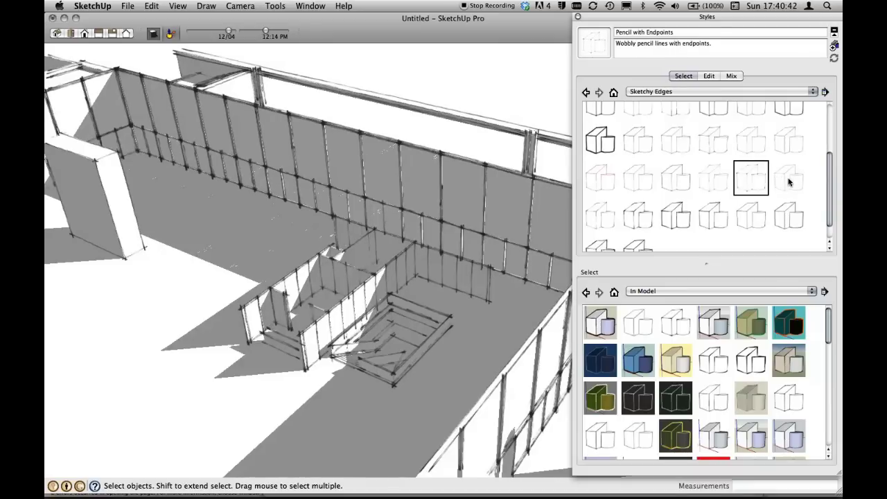
click(792, 173)
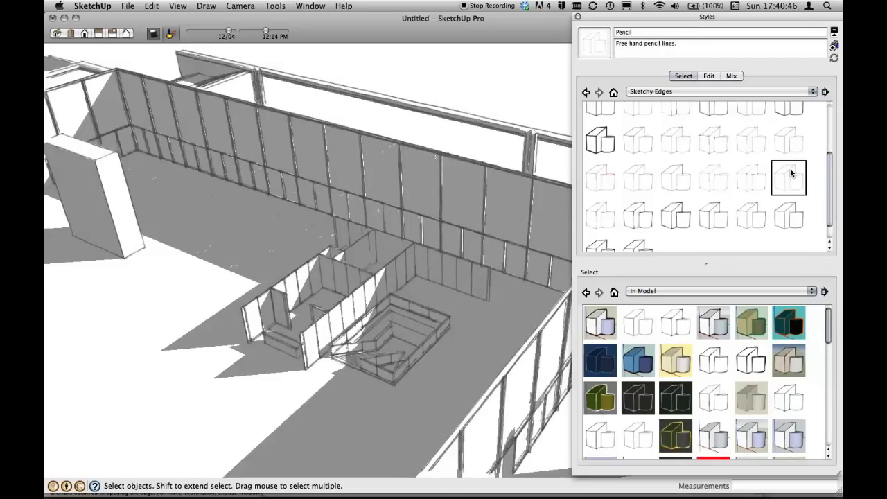
key(super+Tab)
key(super+Tab)
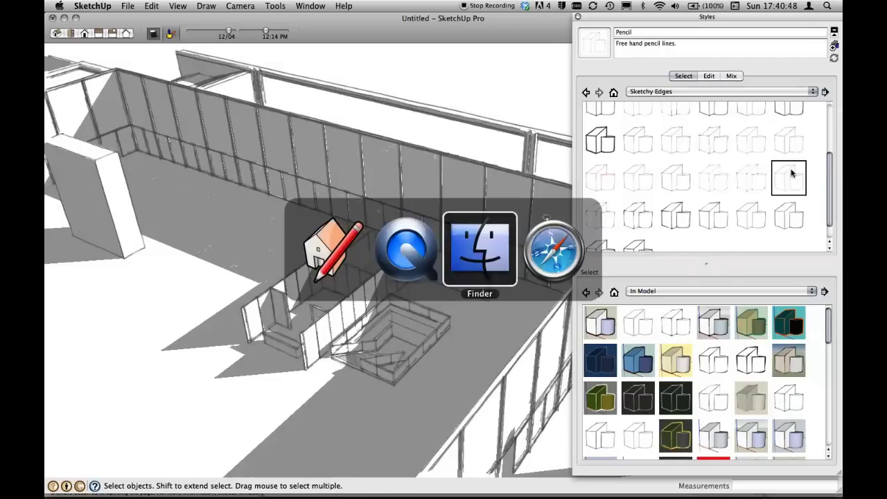
Step: Launch Style_Builder from the Google SketchUp 8 folder in Applications
key(super+shift+a)
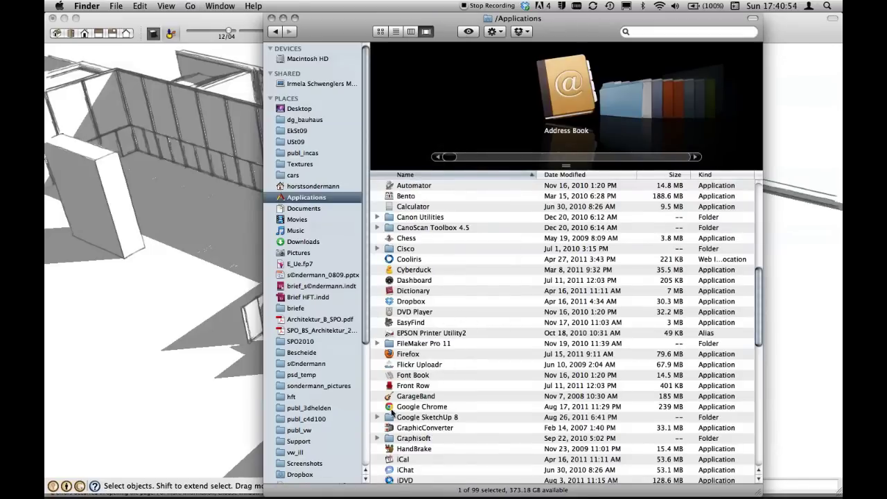
click(377, 417)
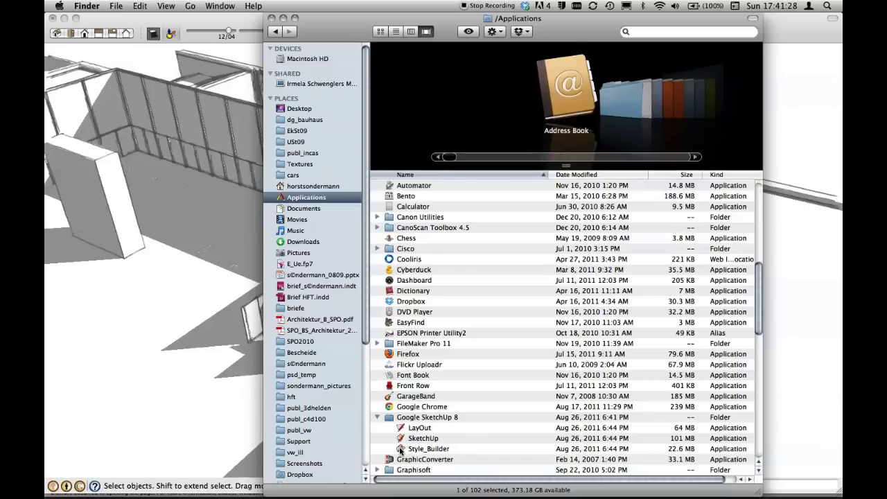
double_click(399, 451)
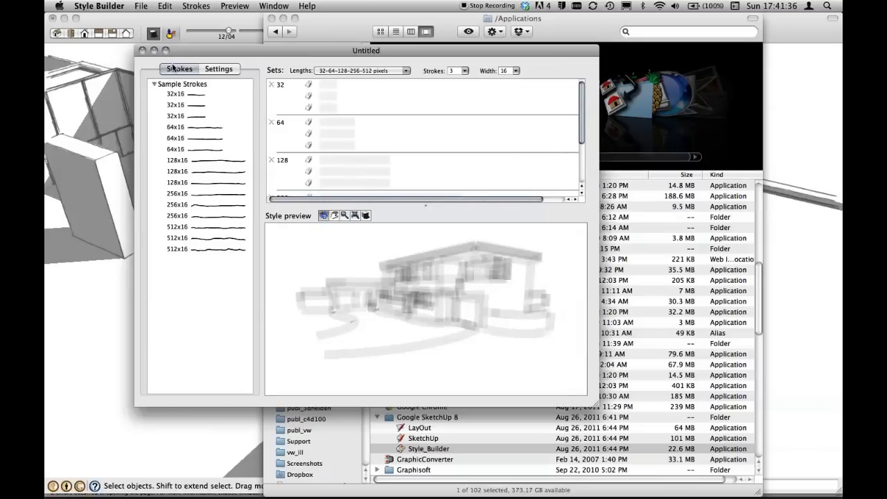
Step: Reposition and maximize the Untitled style window, then bring up the Preview menu
drag(265, 45, 337, 30)
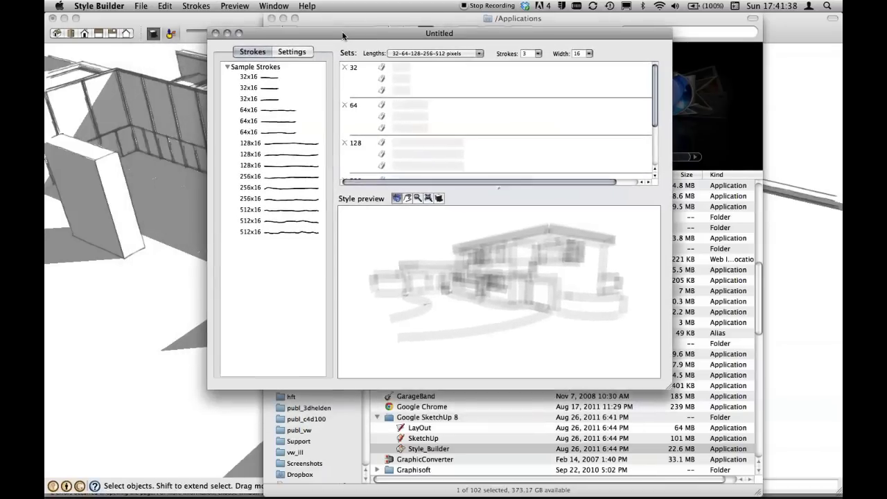
click(239, 34)
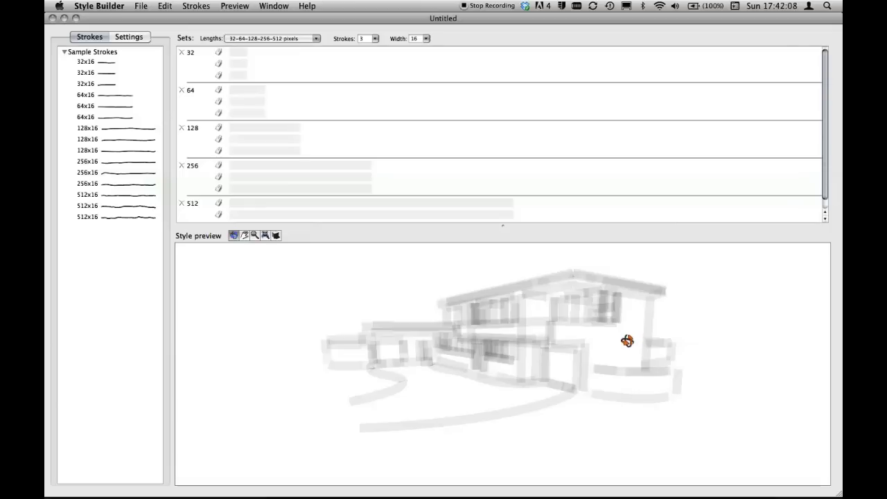
click(234, 7)
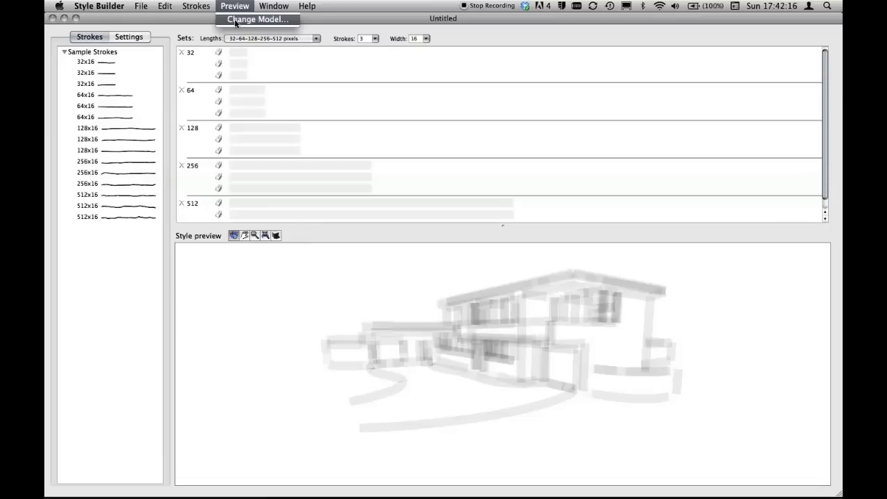
click(236, 20)
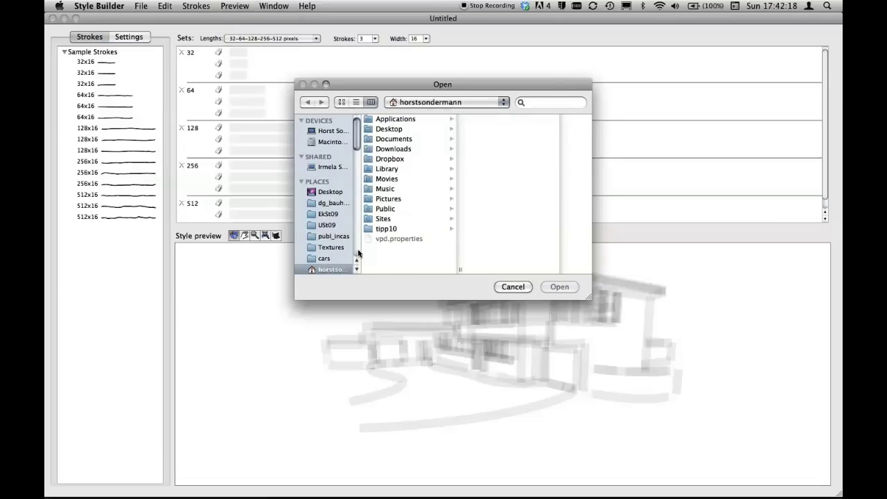
click(334, 132)
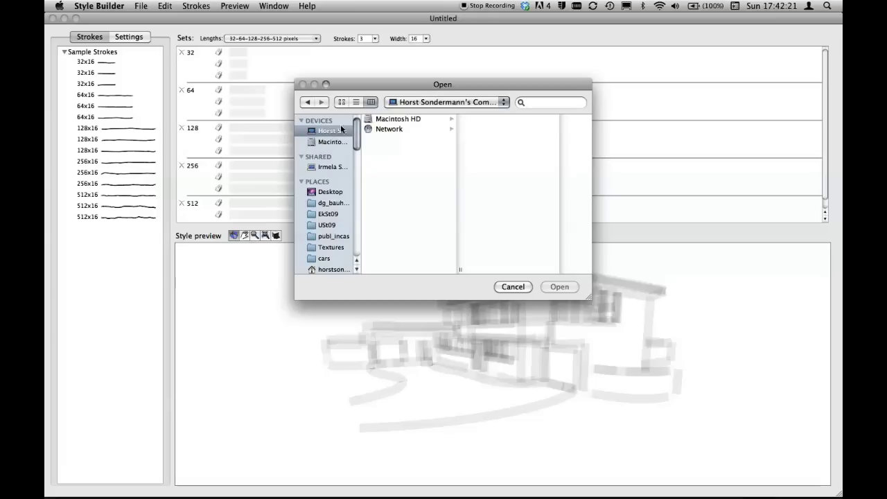
click(388, 120)
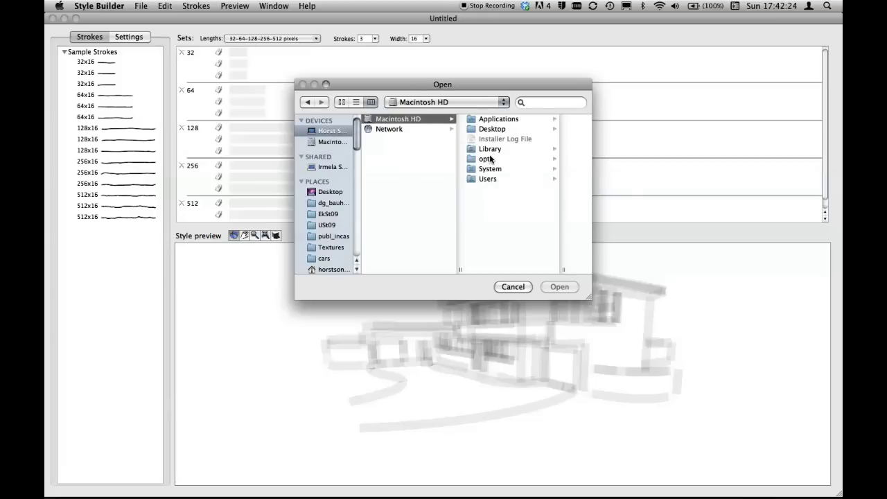
click(493, 151)
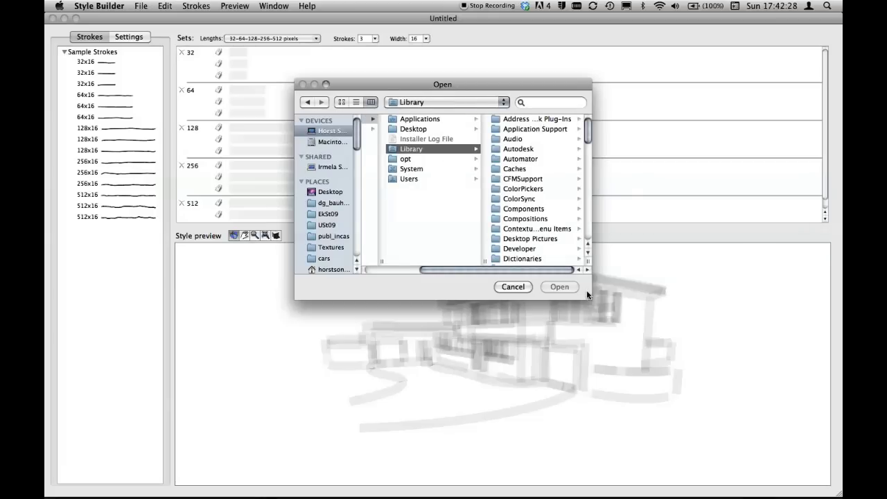
drag(586, 295, 772, 354)
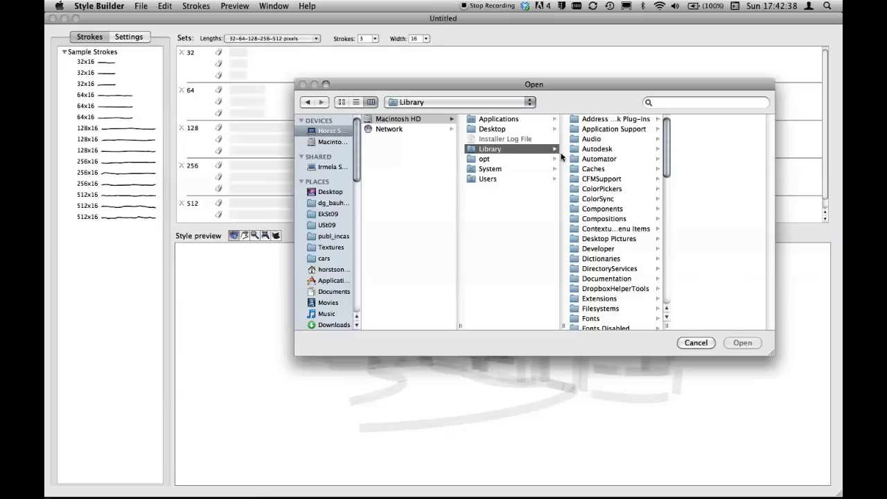
click(607, 131)
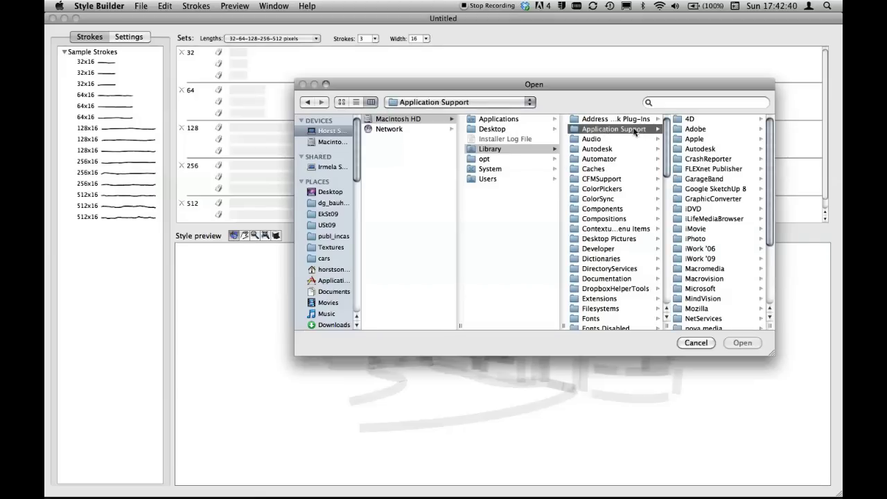
click(718, 190)
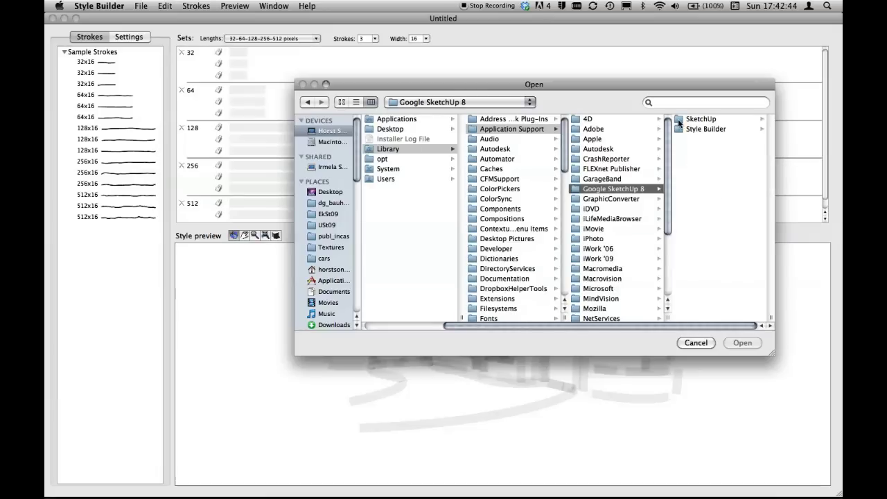
click(679, 129)
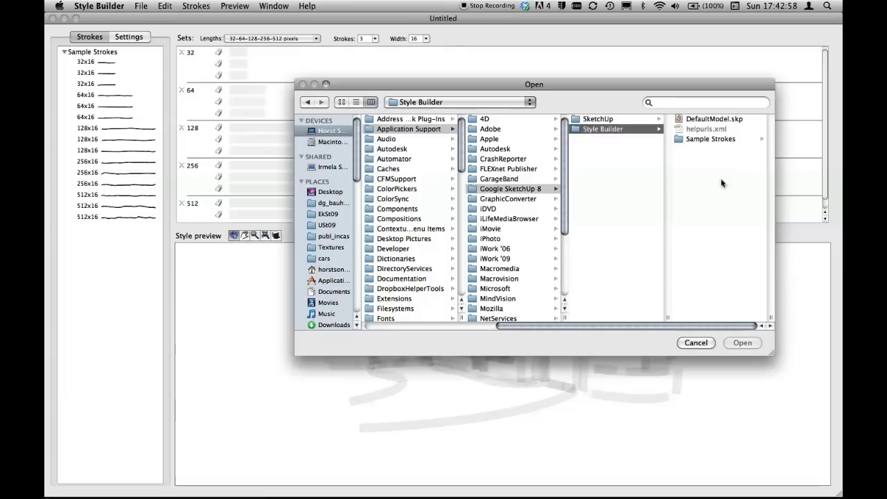
click(696, 343)
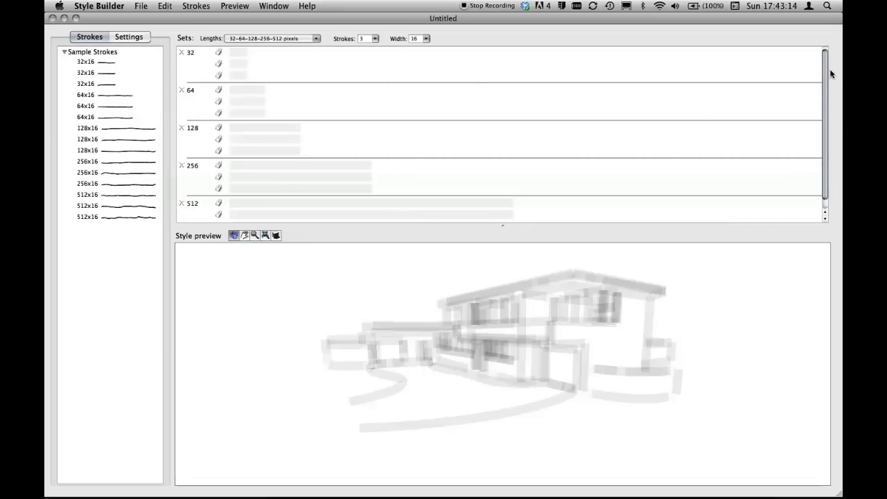
Step: Enlarge the stroke sets list and place the three 32x16 sample strokes into the 32-pixel set
scroll(825, 60, down, 1)
scroll(825, 61, up, 1)
drag(638, 226, 638, 254)
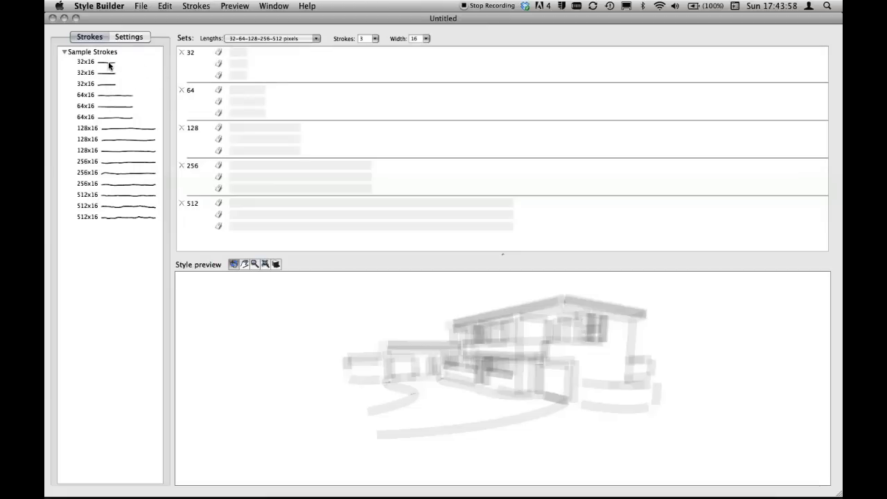
drag(105, 65, 235, 55)
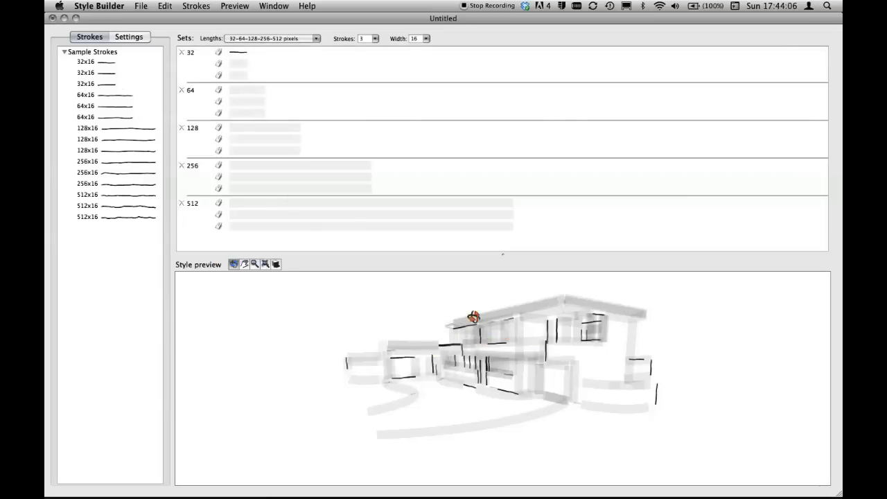
drag(110, 76, 240, 65)
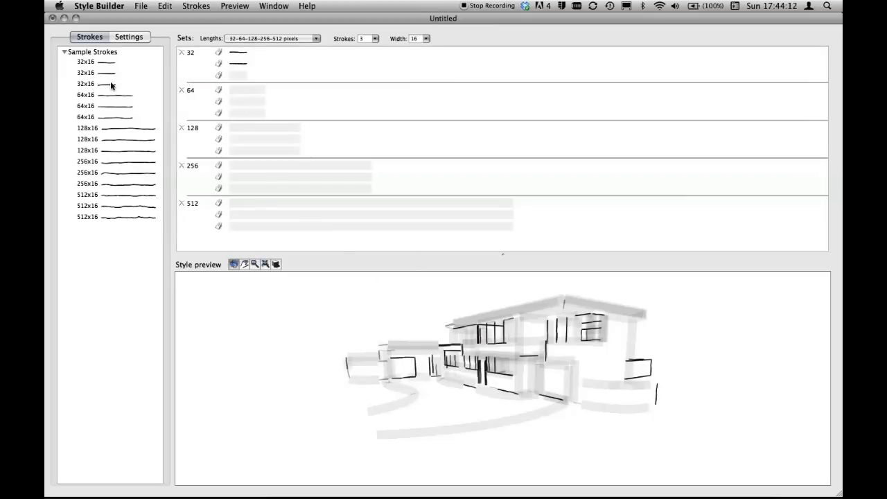
drag(115, 87, 241, 77)
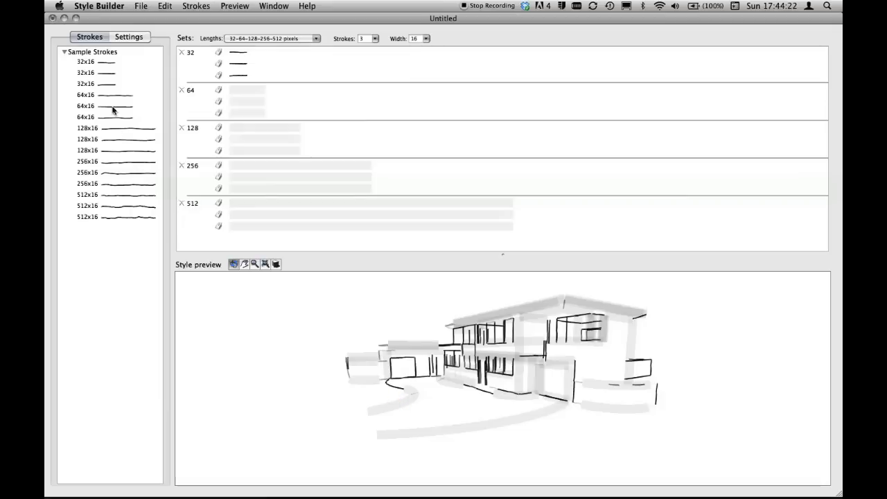
click(93, 99)
Step: Fill the 64 to 512 pixel sets with the 64x16–512x16 strokes and delete the 32-pixel set
shift+click(96, 217)
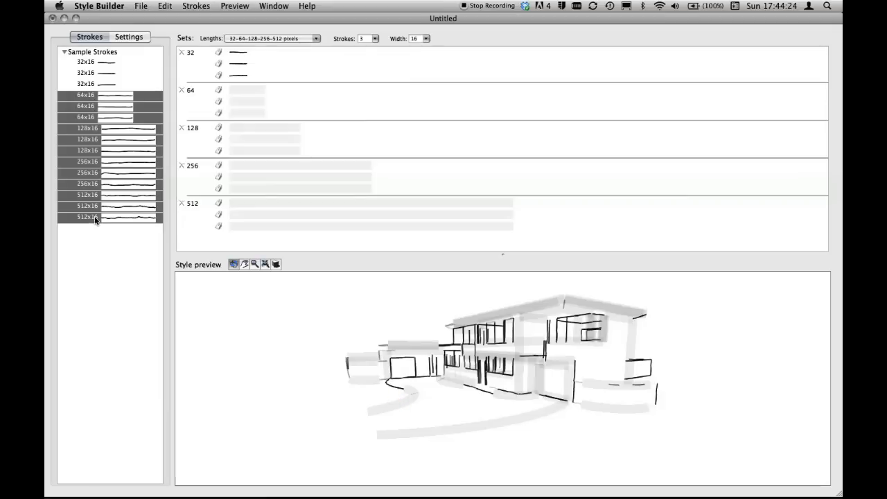
drag(149, 100, 242, 92)
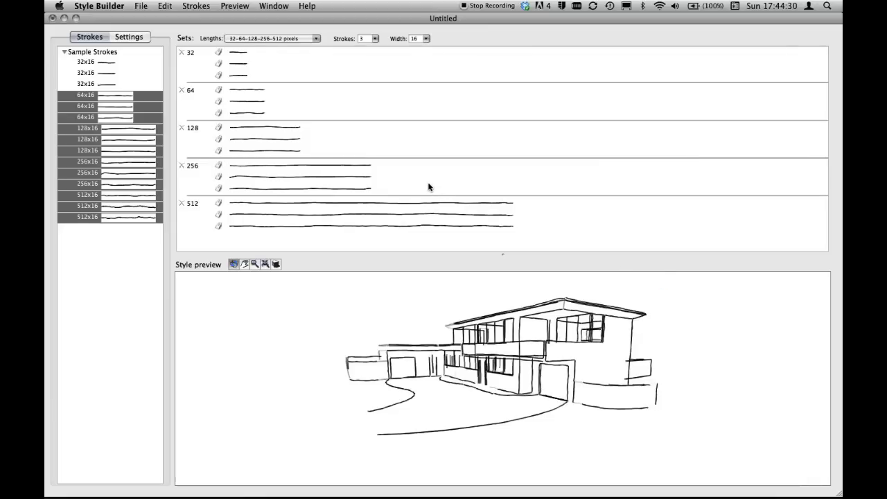
click(273, 39)
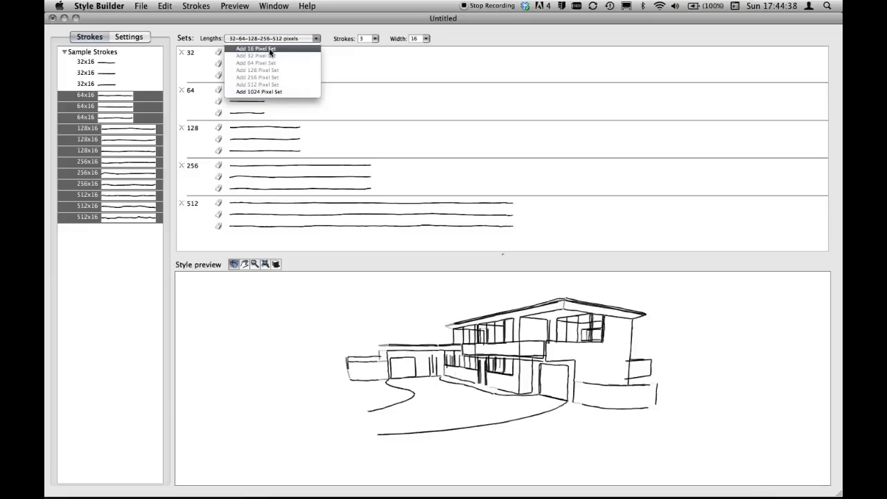
click(212, 52)
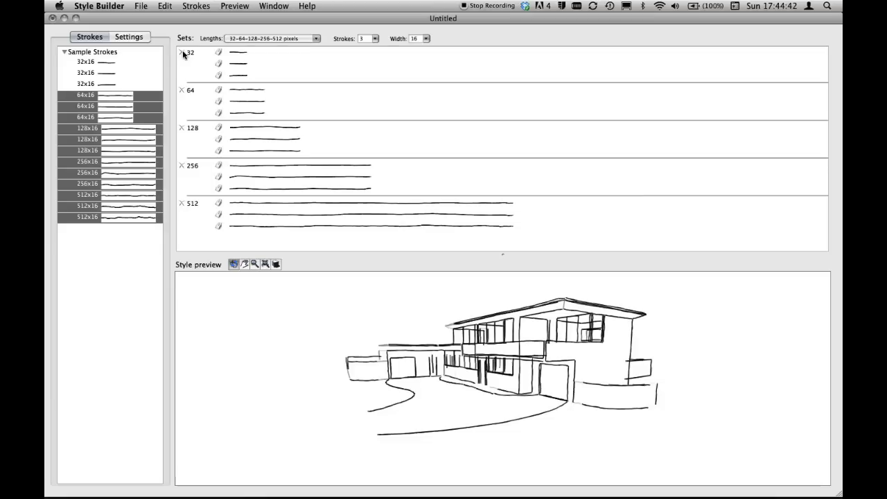
click(182, 53)
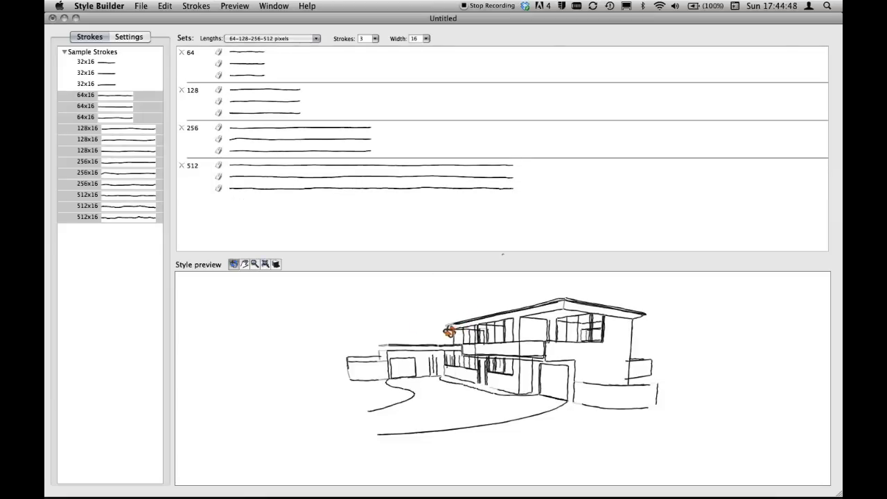
Step: Add a new 32-pixel set and fill it with the three 32x16 strokes
click(261, 40)
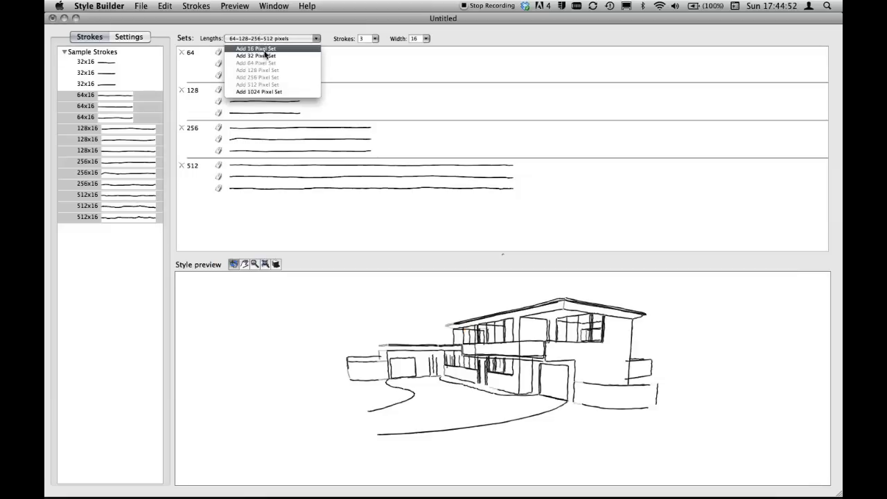
click(281, 57)
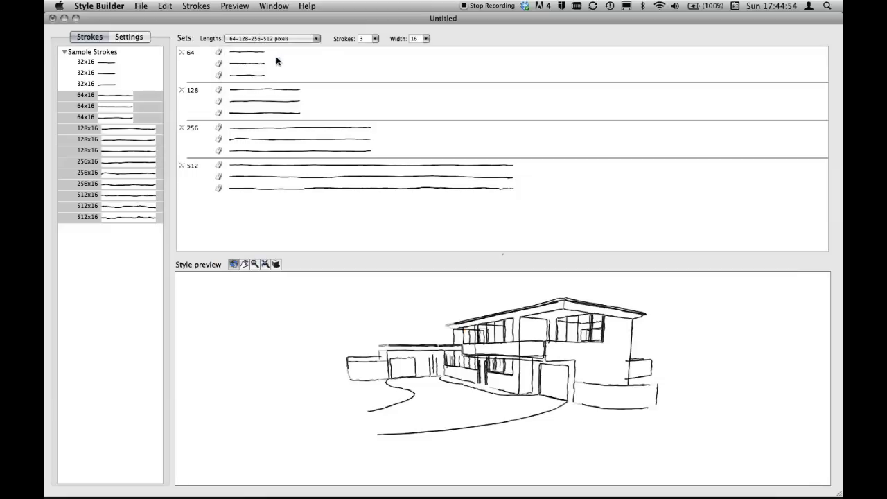
click(87, 64)
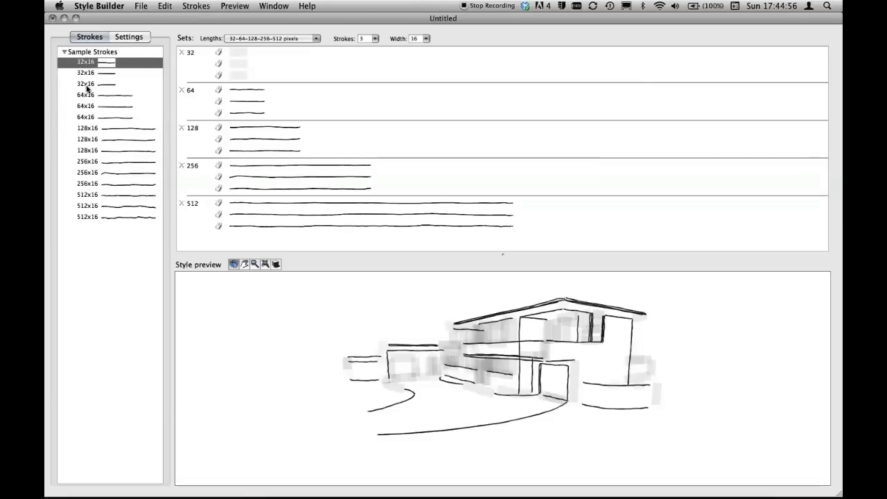
shift+click(86, 85)
drag(87, 86, 234, 77)
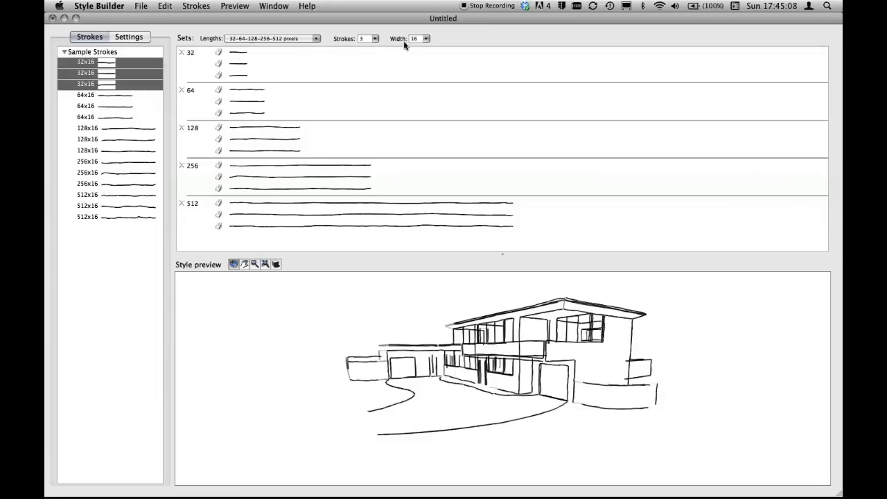
Step: Keep 3 strokes per set and set the stroke width to 8
click(374, 40)
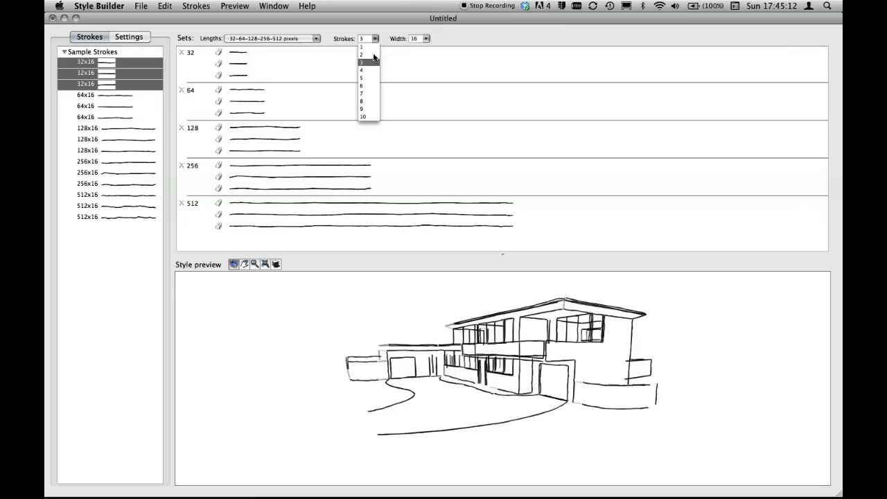
click(372, 67)
click(426, 39)
click(419, 47)
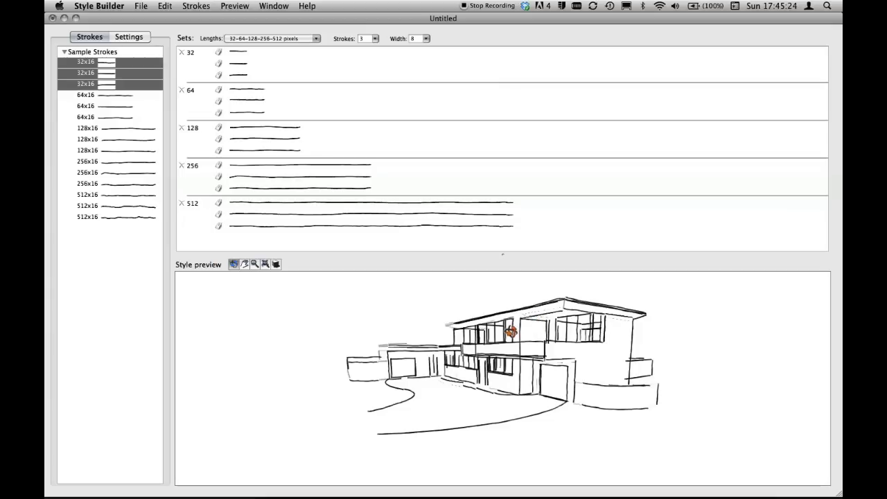
drag(492, 333, 528, 337)
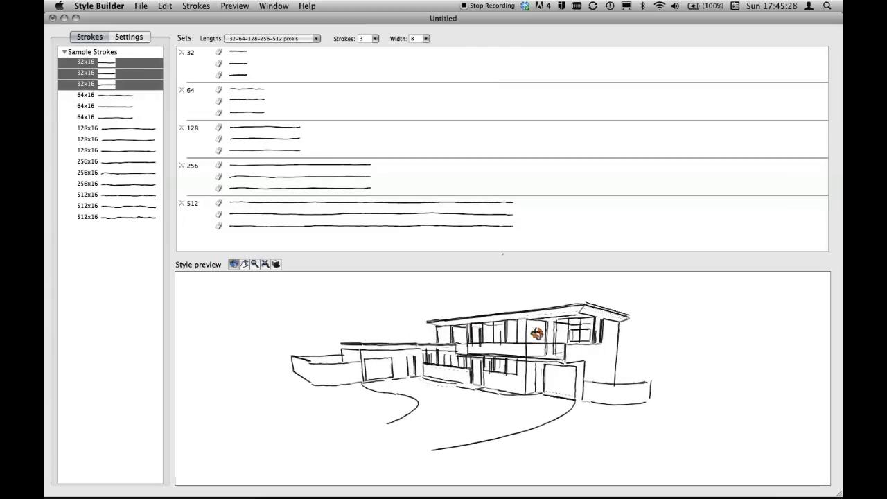
drag(480, 344, 453, 333)
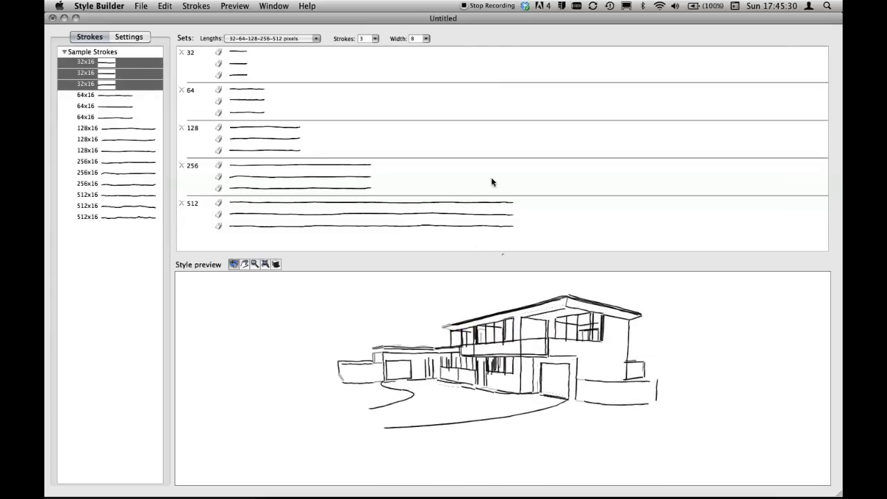
click(426, 38)
click(423, 47)
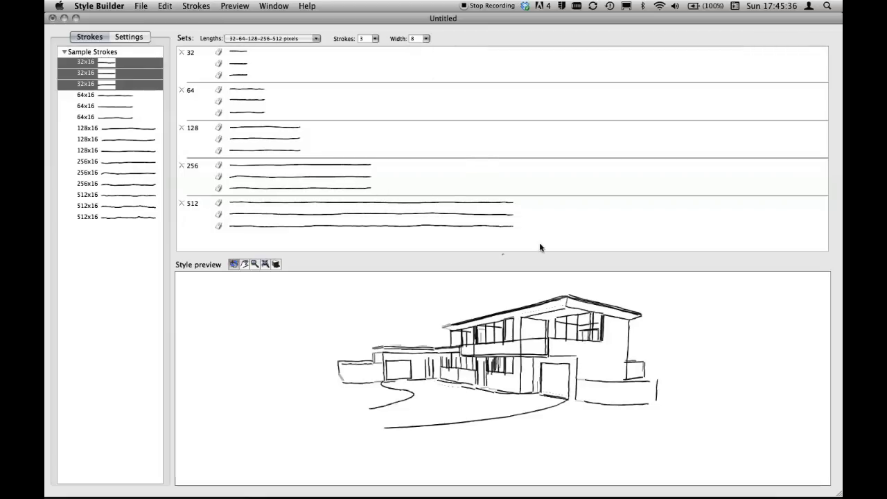
Step: Pan and zoom the preview onto the house and turn on face shading
click(244, 264)
middle_drag(503, 341, 268, 280)
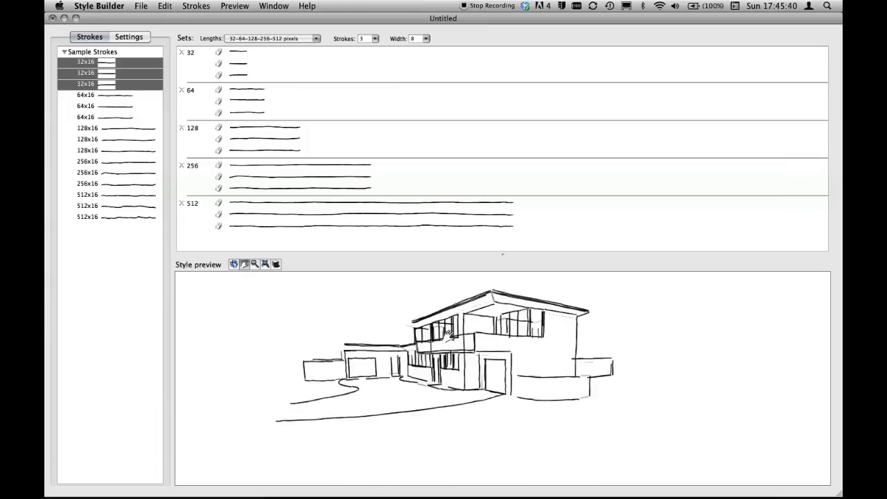
click(255, 264)
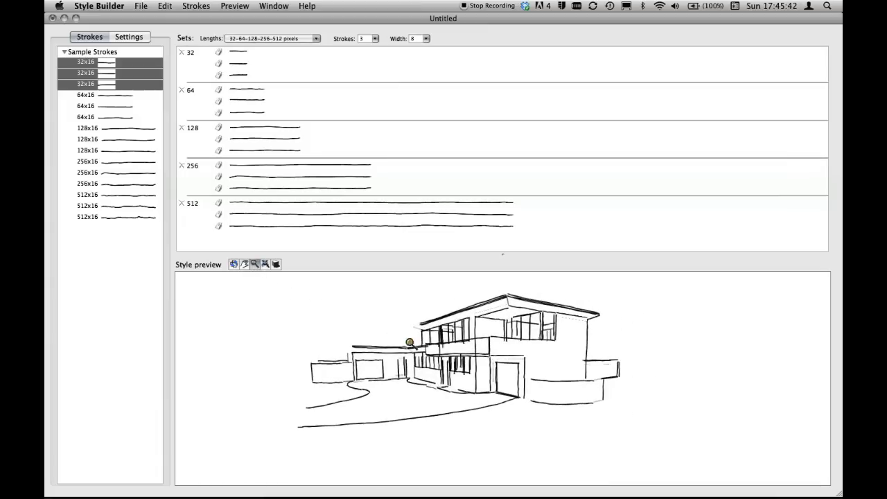
drag(470, 361, 469, 328)
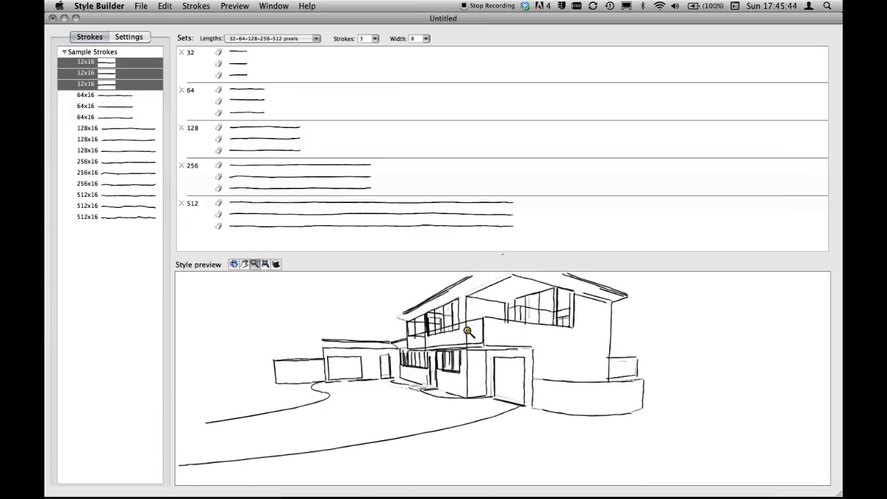
click(244, 264)
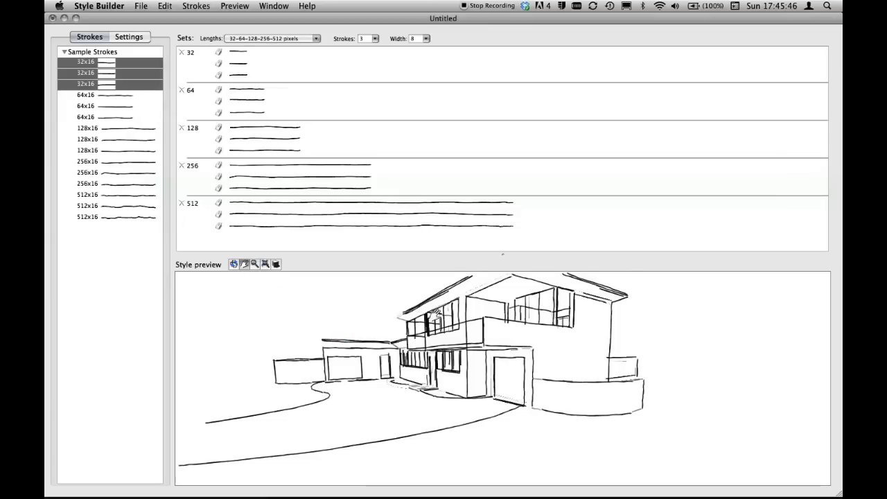
drag(435, 315, 454, 315)
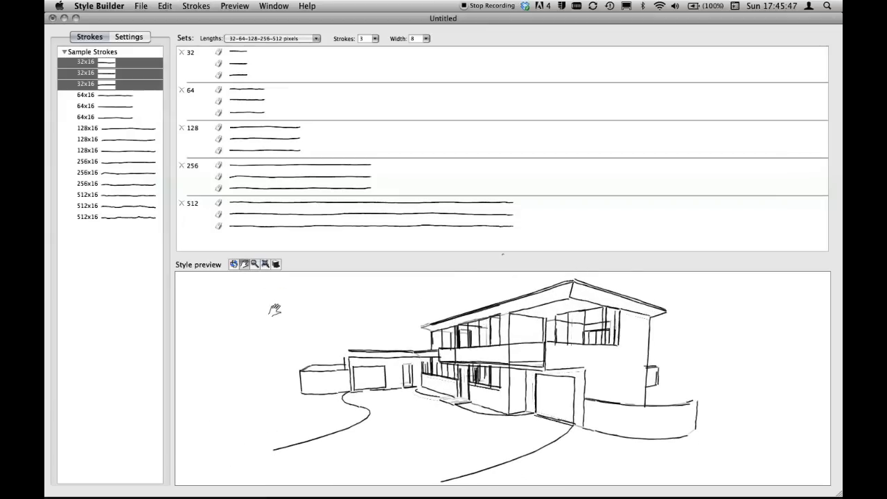
click(276, 264)
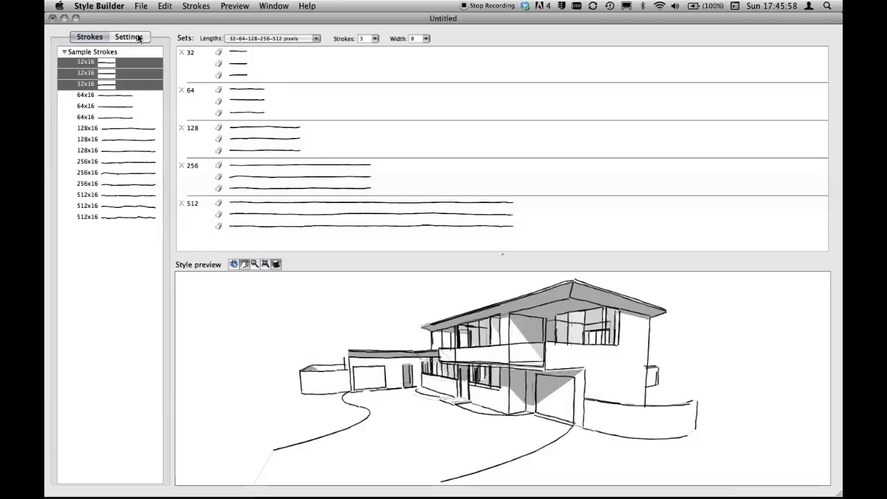
Step: Set the stroke colour to dark brown through the Settings colour swatch
click(138, 38)
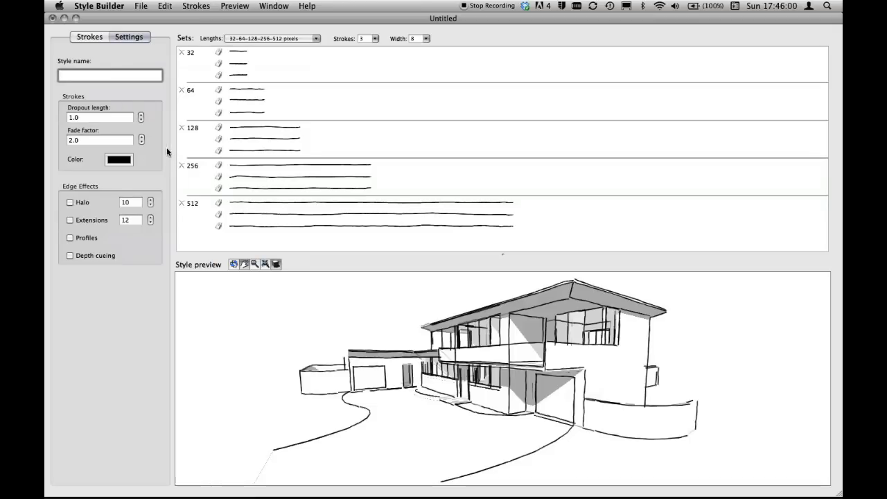
click(119, 162)
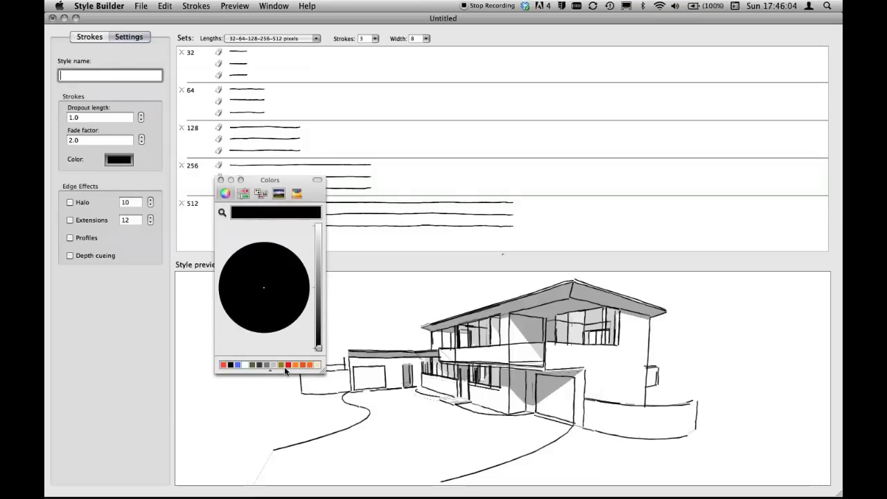
mouse_move(318, 347)
mouse_down()
mouse_move(319, 282)
mouse_move(318, 314)
mouse_up()
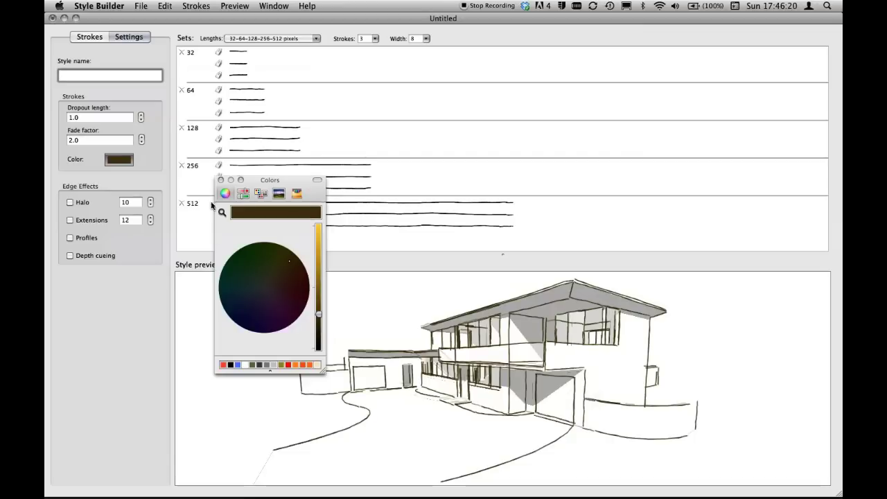
click(221, 180)
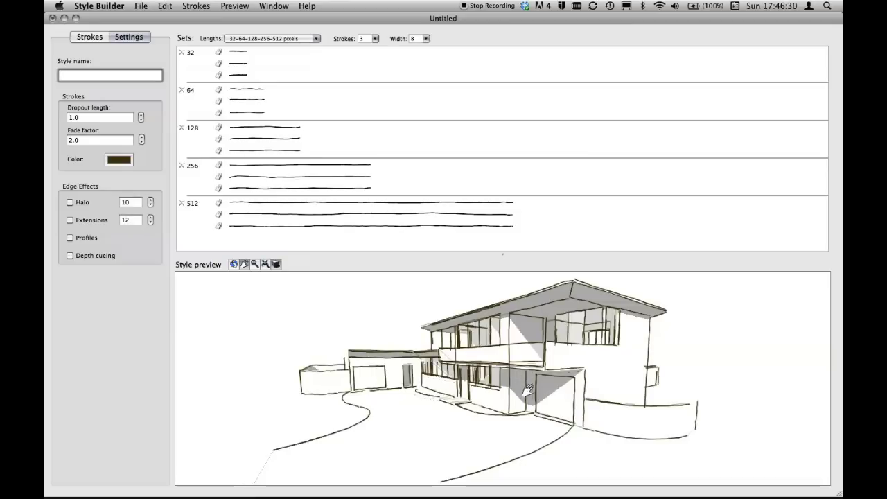
Step: Zoom the style preview in and out until the house appears larger
click(256, 265)
drag(525, 386, 512, 307)
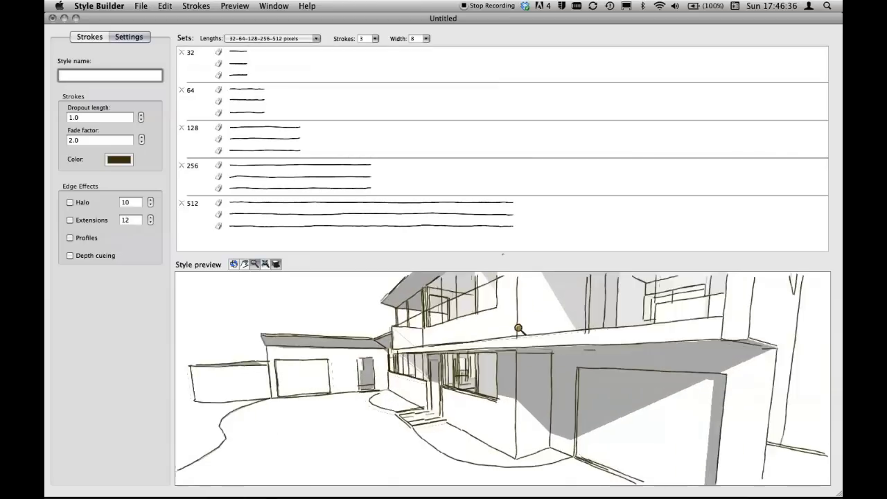
drag(547, 378, 515, 317)
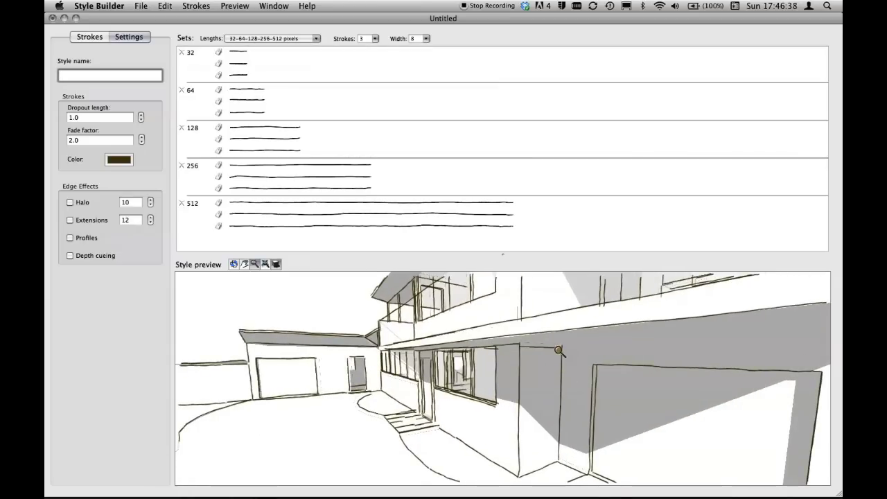
drag(542, 357, 547, 418)
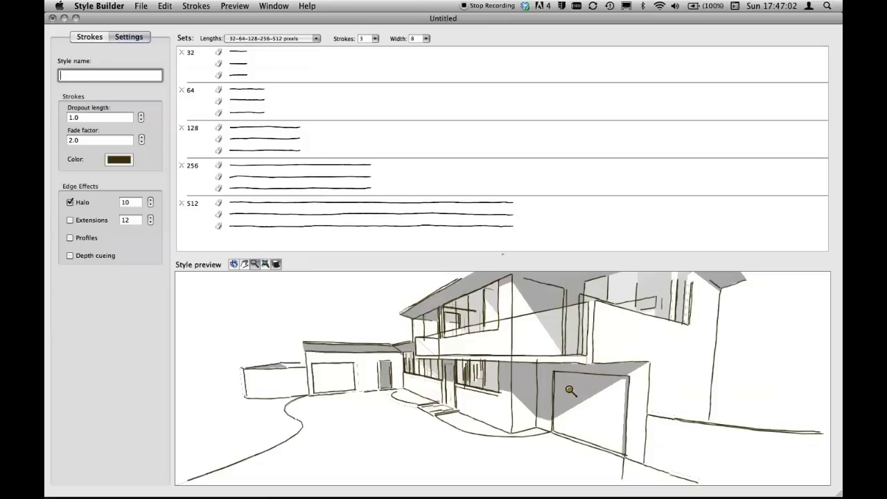
mouse_move(551, 371)
mouse_down()
mouse_move(524, 346)
mouse_move(526, 359)
mouse_move(467, 368)
mouse_move(497, 381)
mouse_up()
Step: Orbit the preview to the garage side and set Halo to 3
click(235, 264)
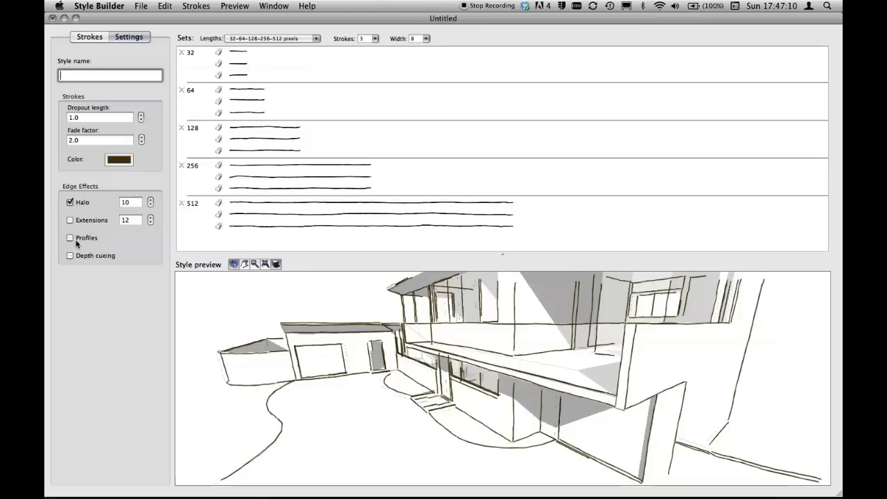
mouse_move(453, 362)
mouse_down()
mouse_move(458, 315)
mouse_move(453, 353)
mouse_up()
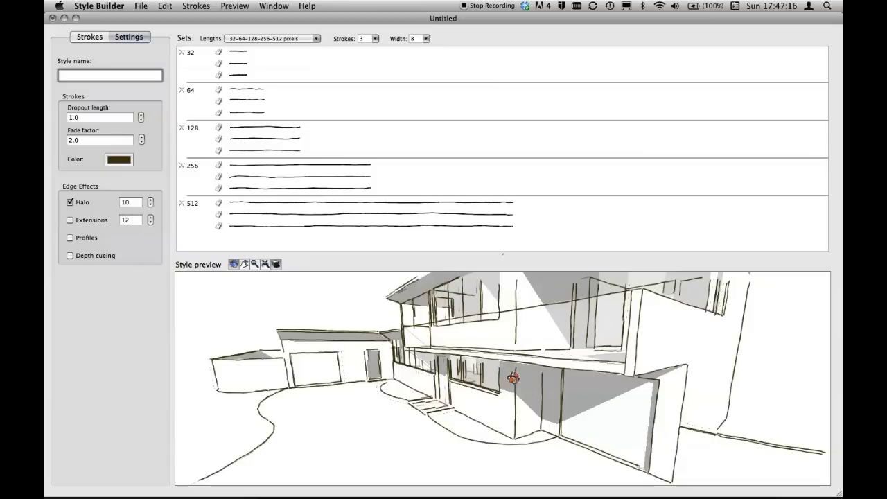
double_click(130, 203)
text(3)
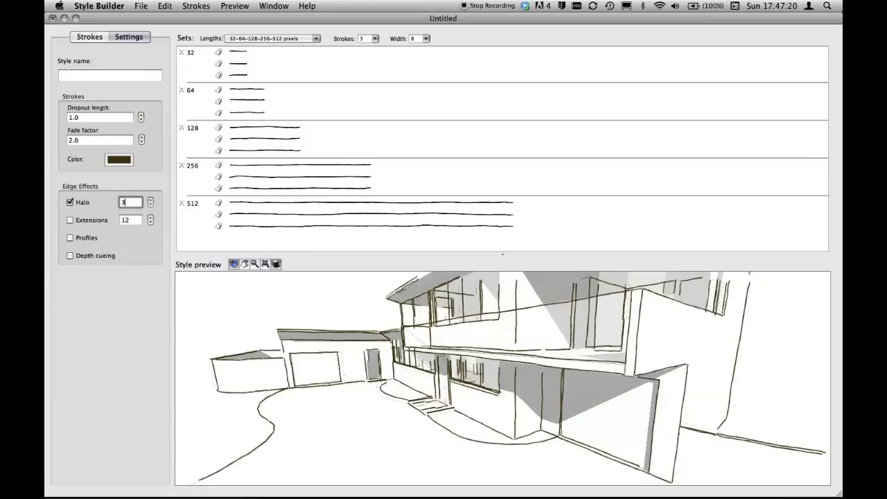
key(Tab)
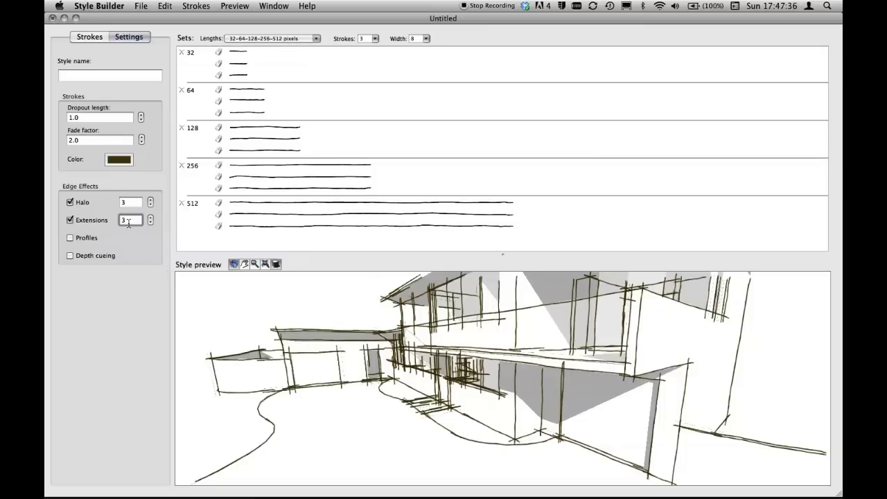
Step: Set Extensions to 2, orbit the preview house, then raise Extensions to 3
drag(128, 223, 121, 221)
text(1)
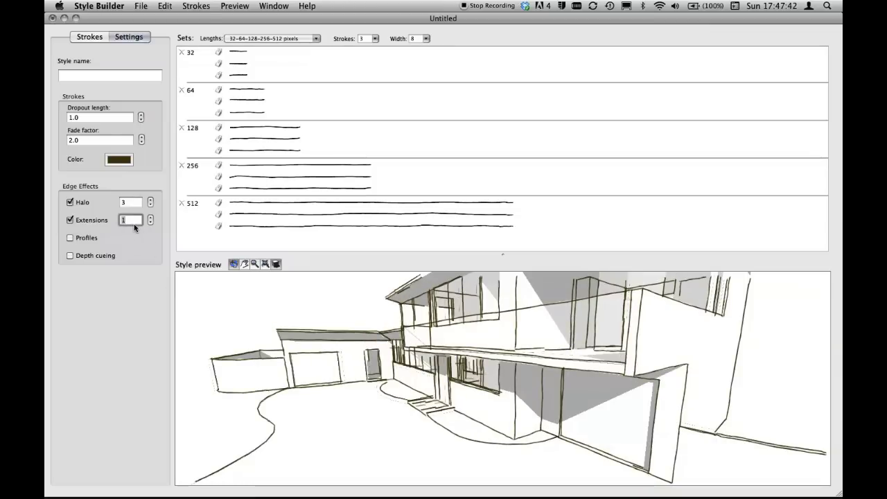
text(2)
key(Return)
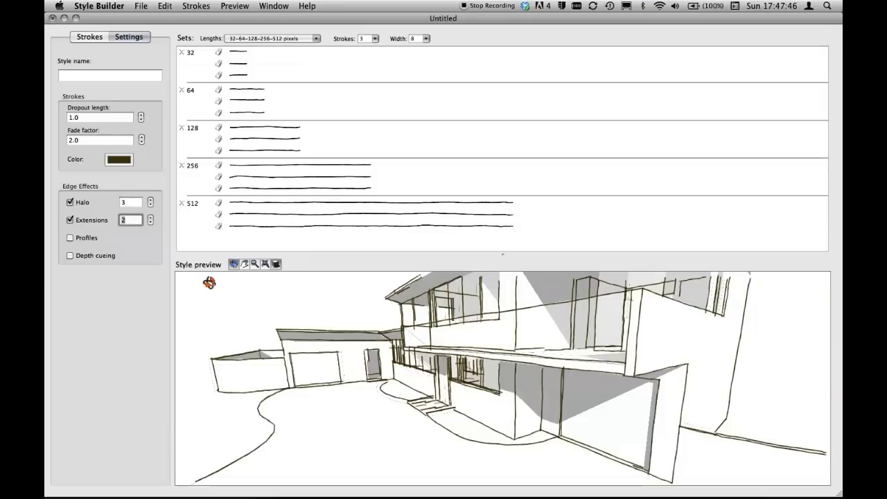
click(246, 265)
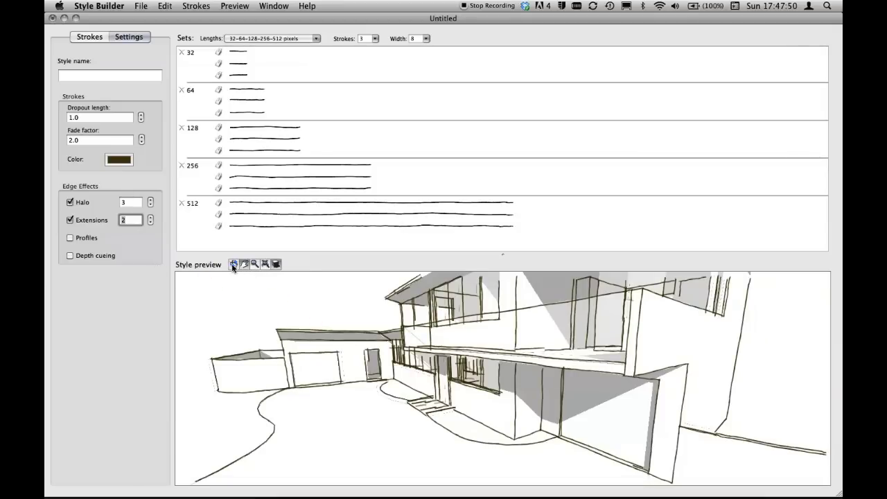
click(234, 264)
drag(444, 350, 440, 359)
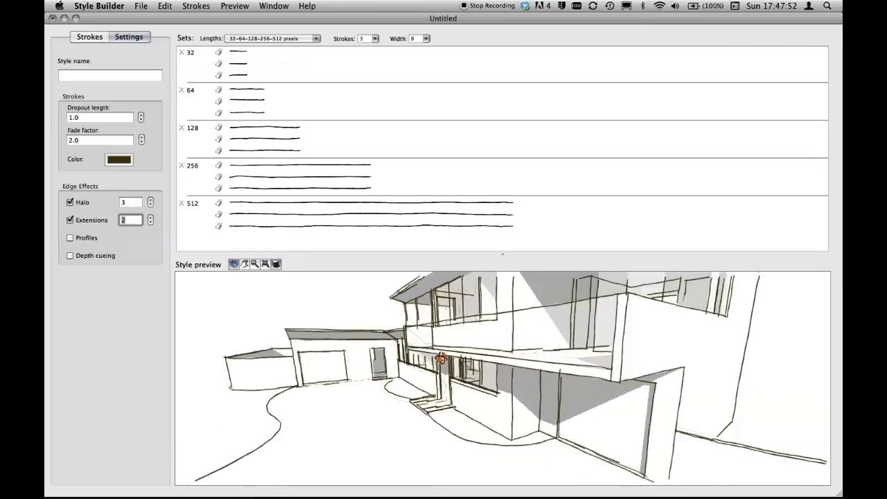
drag(421, 335, 424, 330)
click(129, 222)
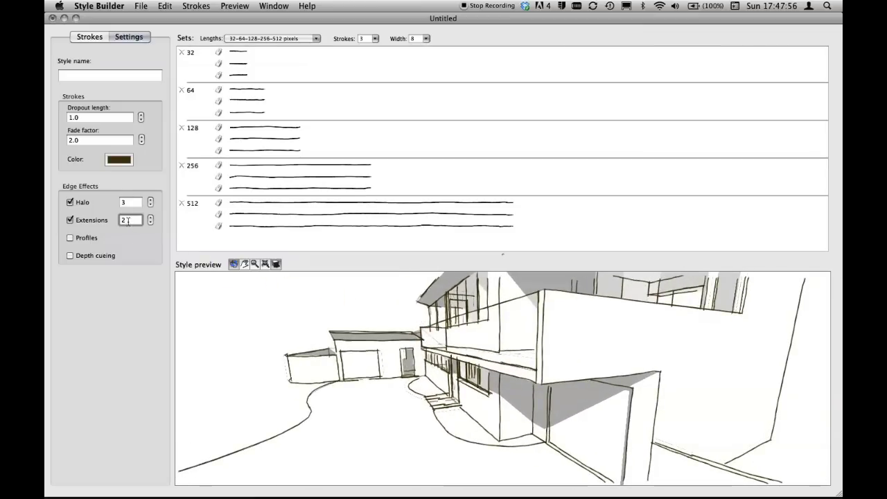
text(3)
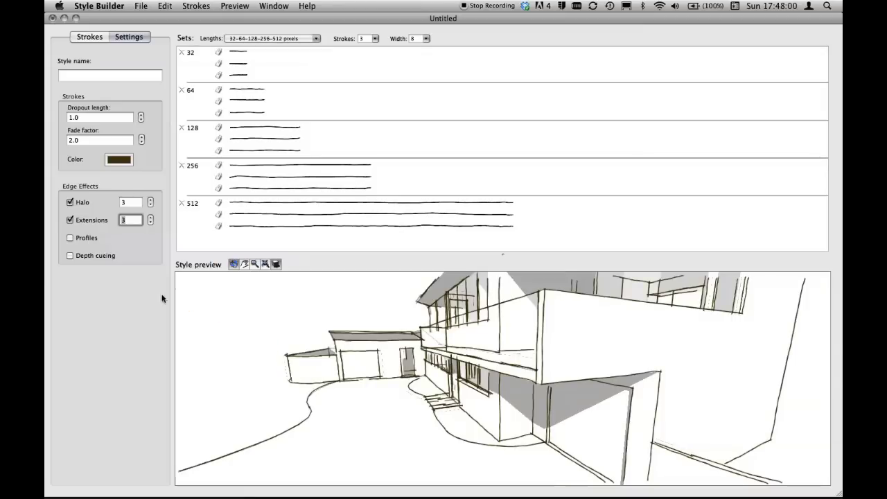
Step: Toggle Profiles on and off to compare the preview, leaving profiles on
click(70, 237)
click(70, 238)
click(70, 237)
click(69, 237)
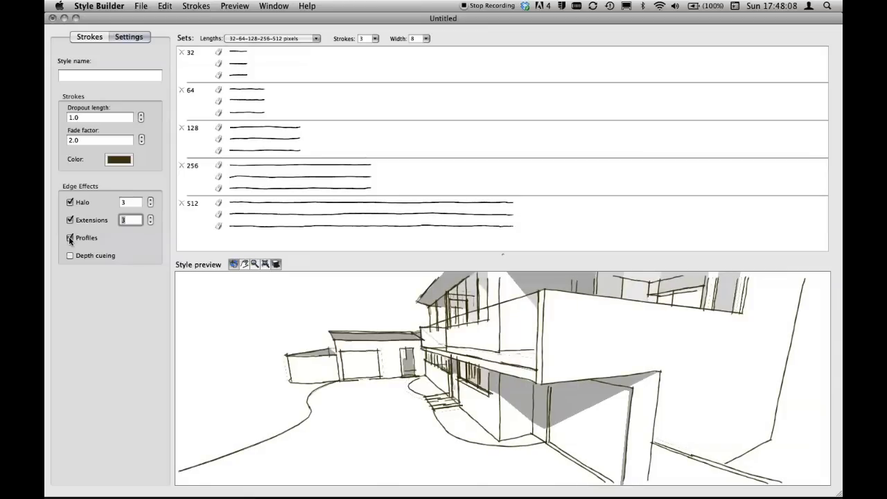
Step: Turn Profiles off and switch Depth cueing on
click(69, 238)
click(70, 256)
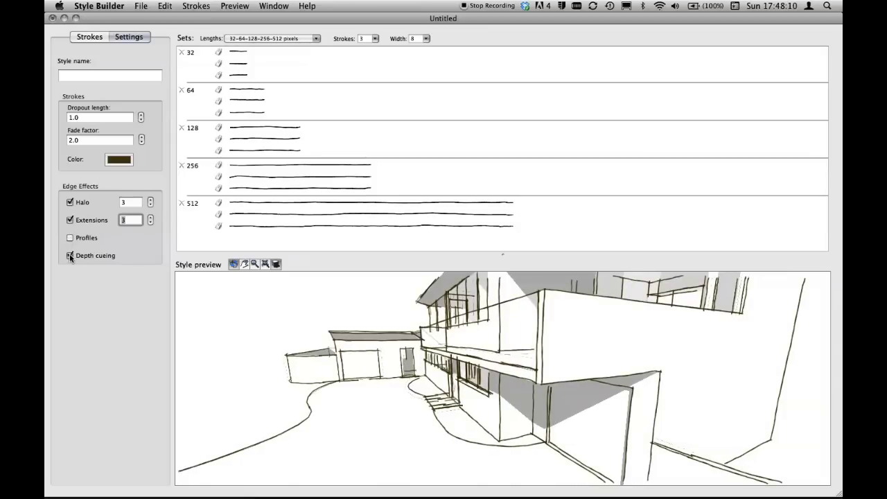
click(70, 255)
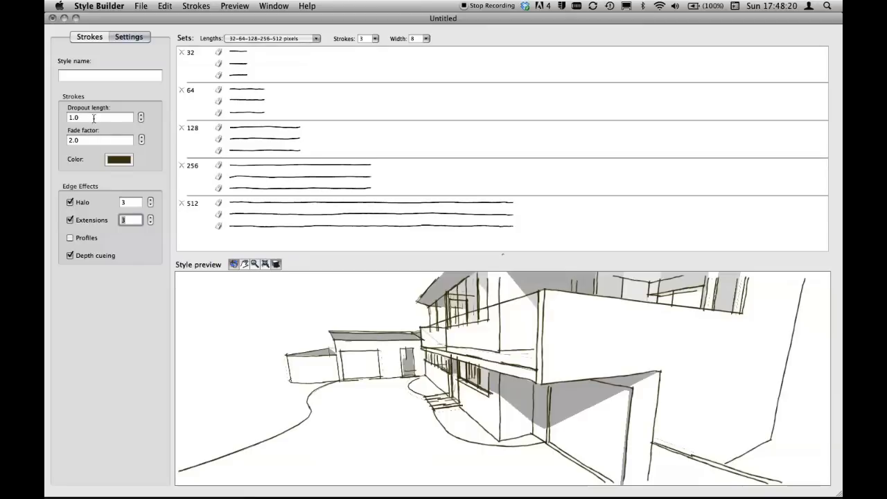
Step: Try a Dropout length of 10, return it to 1.0, and begin entering the style name HS_Test
drag(97, 118, 64, 119)
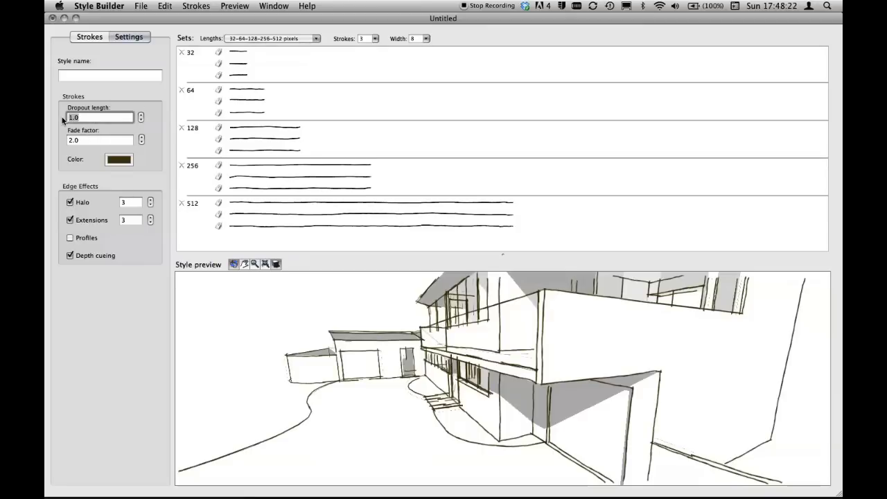
text(10)
key(Return)
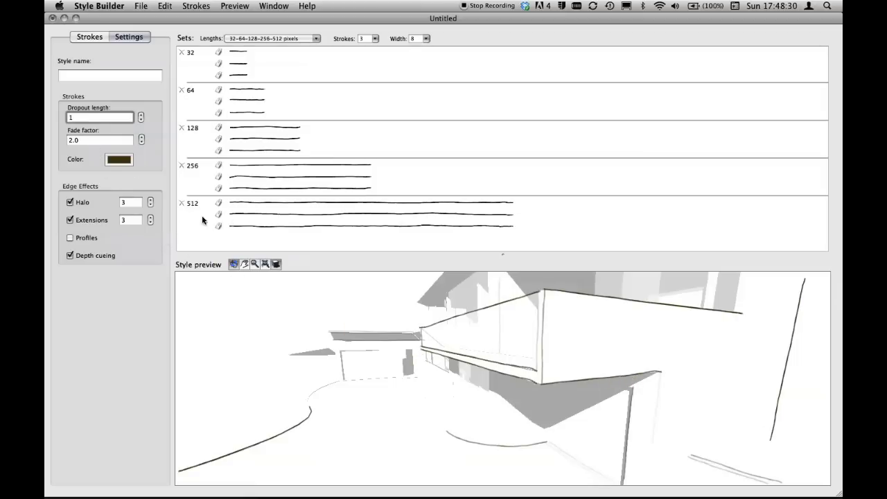
key(Return)
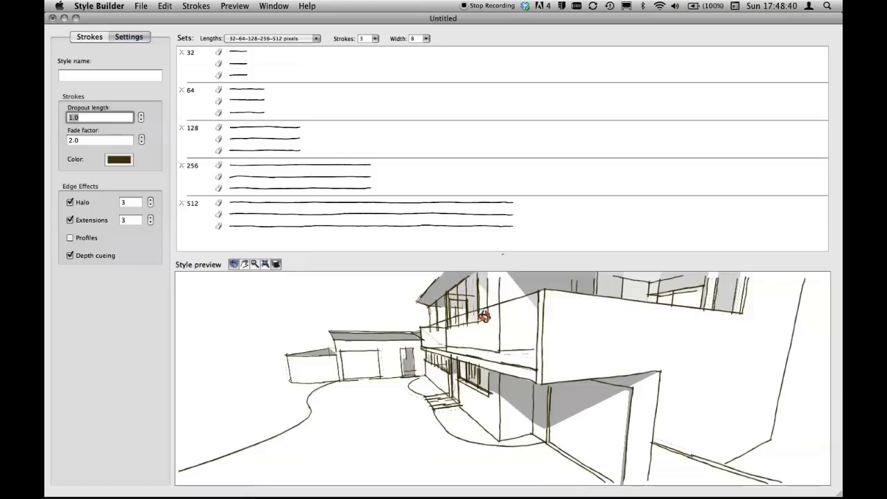
drag(483, 316, 614, 307)
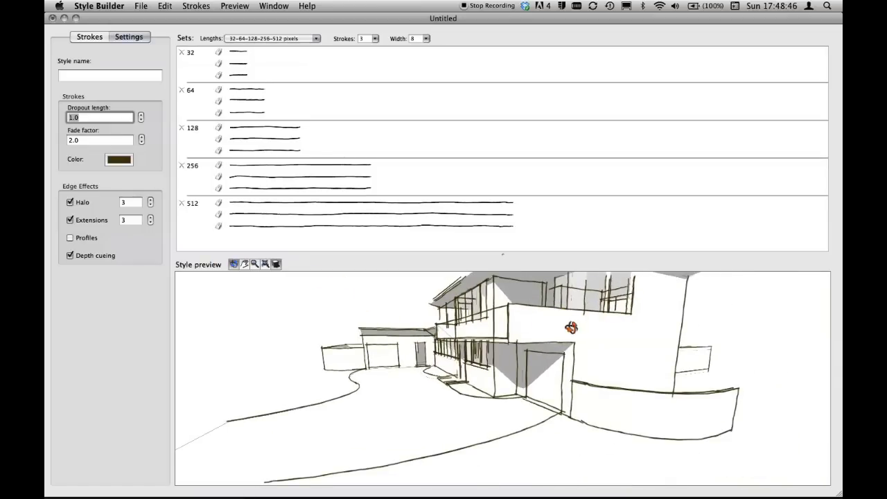
click(74, 75)
text(HS_Test)
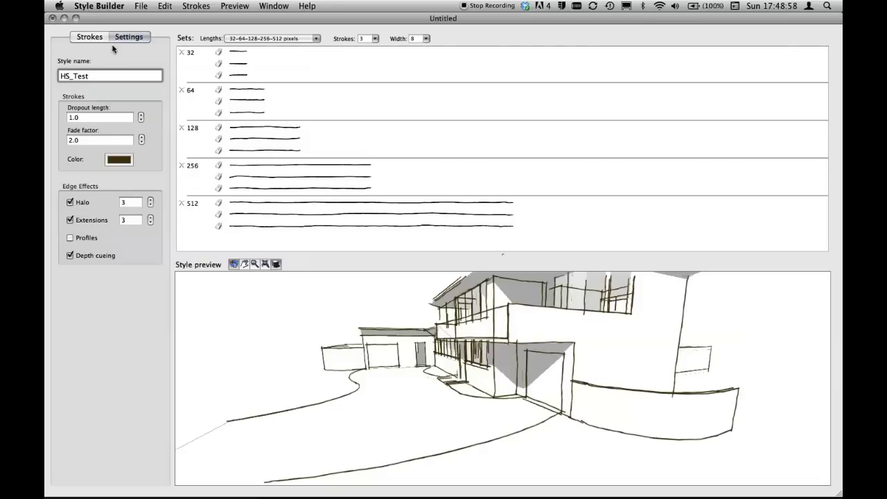
Step: Save the style as HS_Test, browsing to Library > Application Support > Google SketchUp 8 > SketchUp > Styles
click(142, 6)
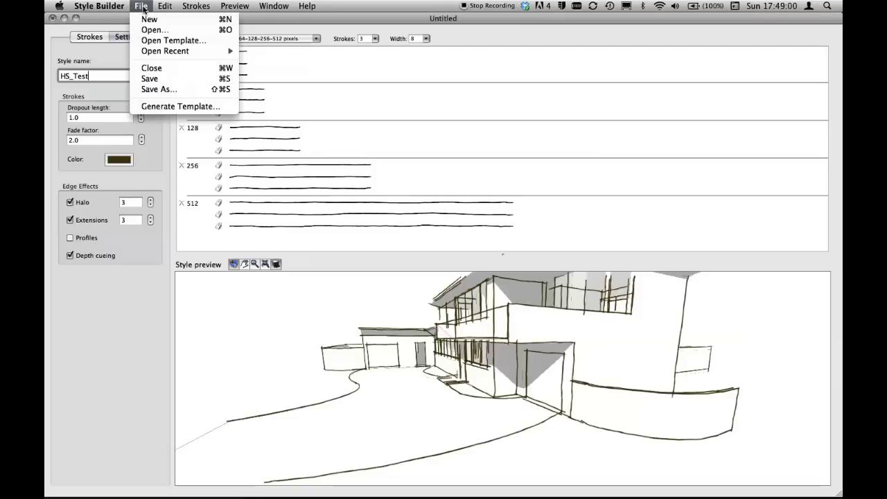
click(178, 89)
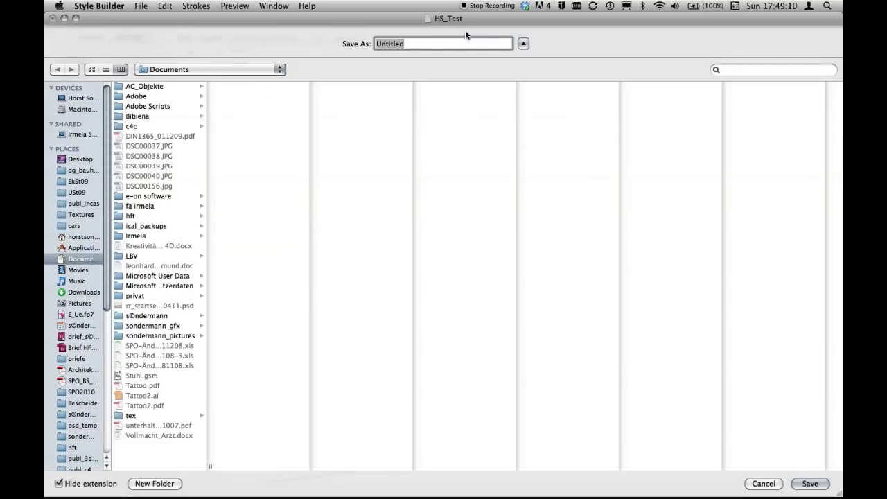
text(HS_Test)
click(78, 109)
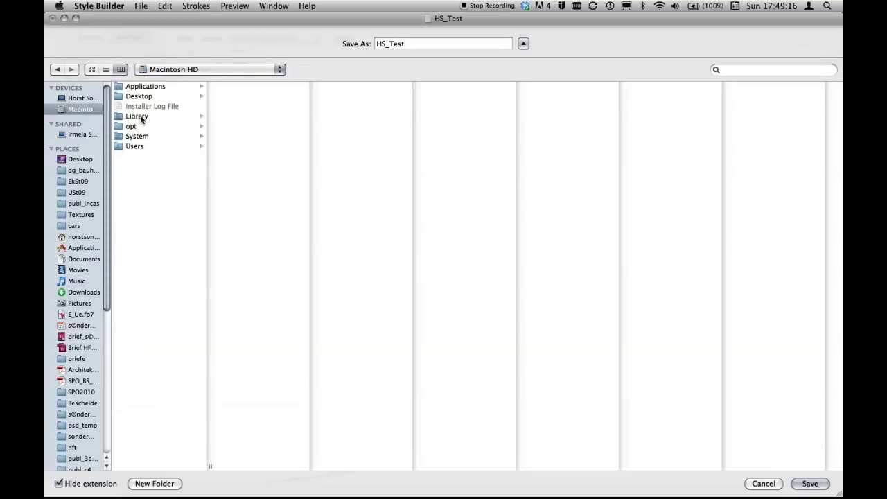
click(141, 117)
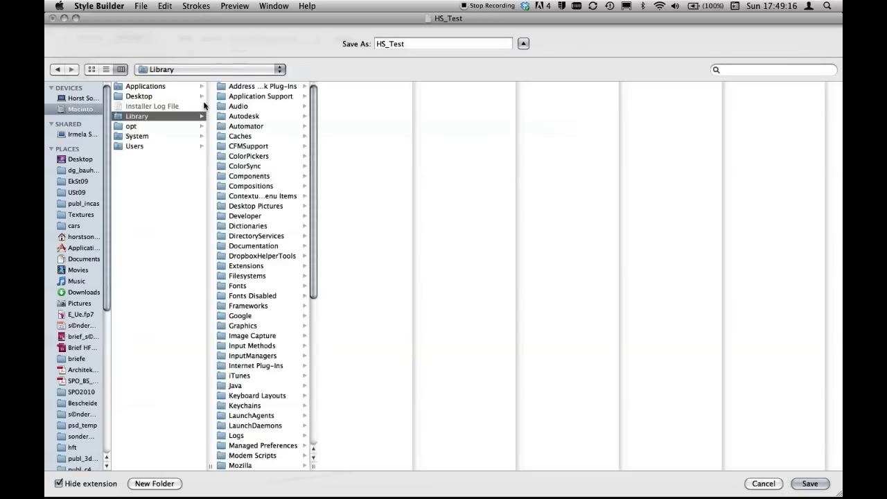
click(261, 97)
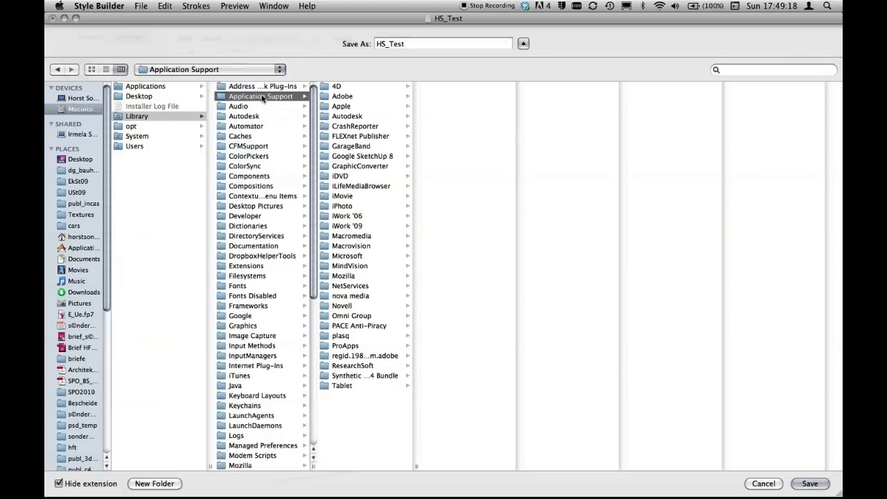
click(352, 157)
click(466, 97)
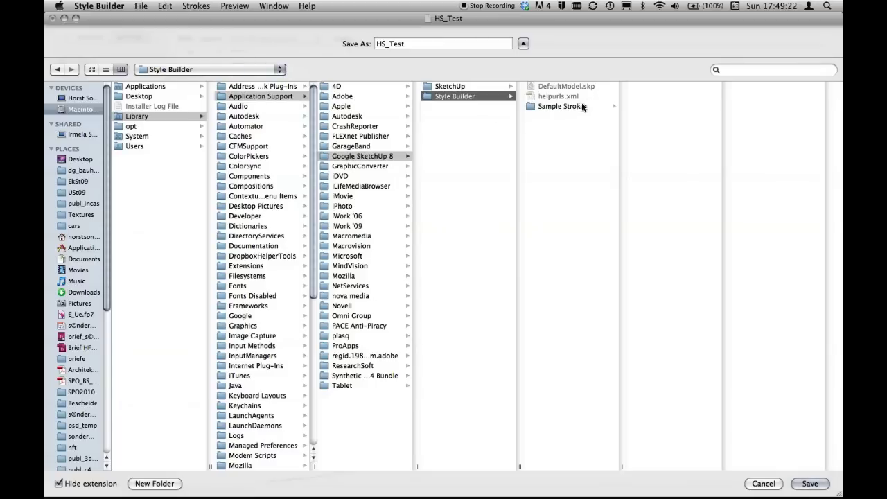
click(578, 108)
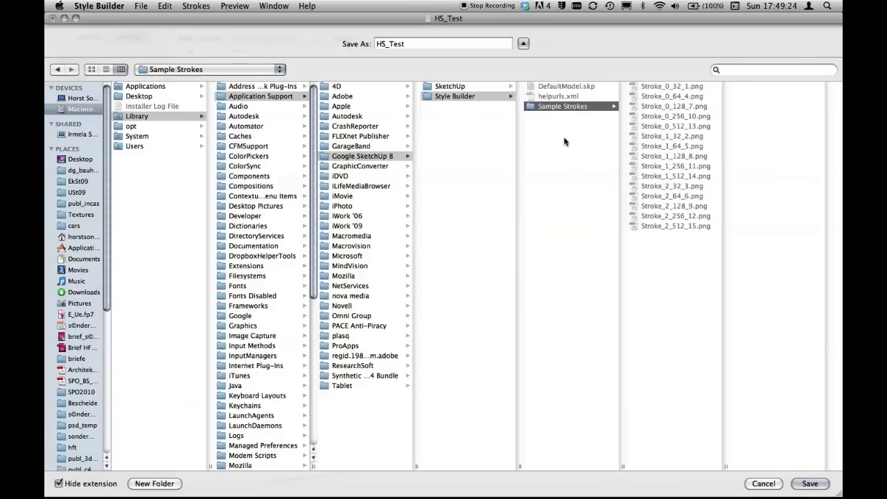
click(458, 87)
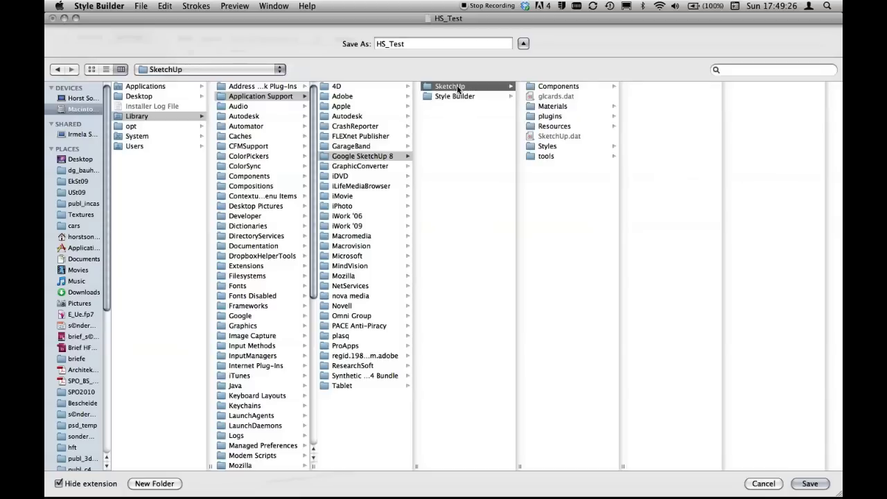
click(539, 146)
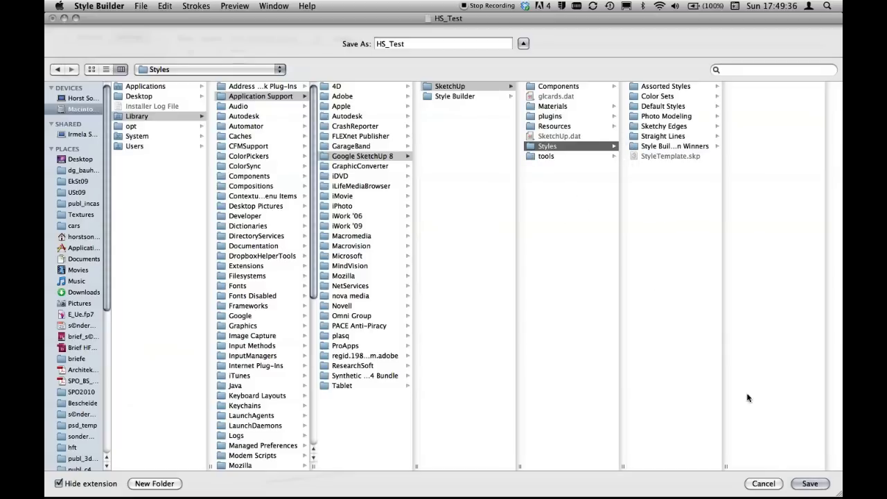
Step: Create a new HS folder inside Styles and save HS_Test into it
click(155, 483)
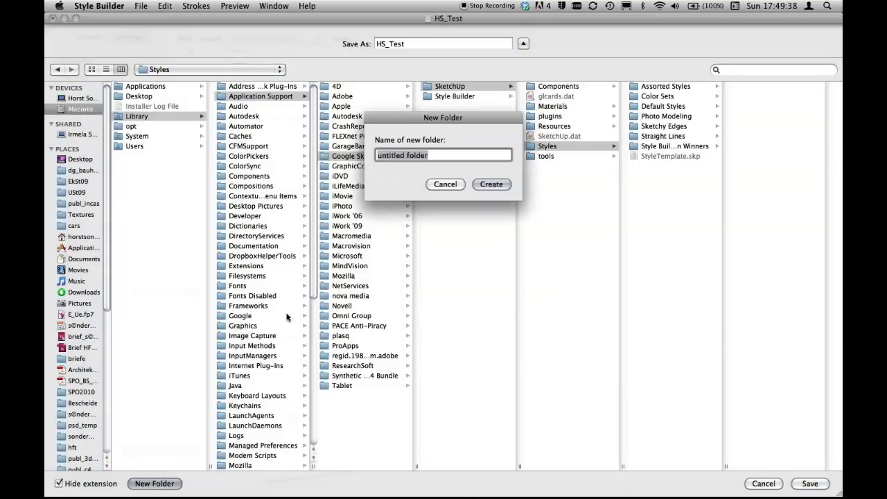
text(HS)
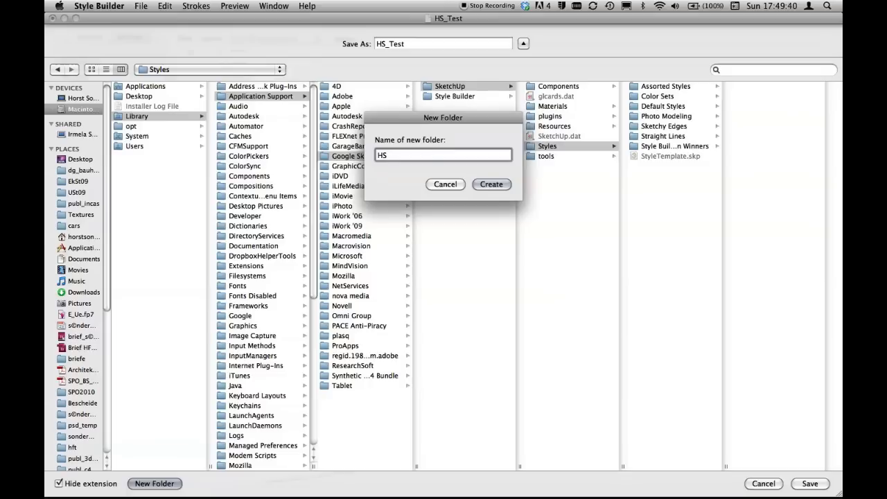
click(484, 184)
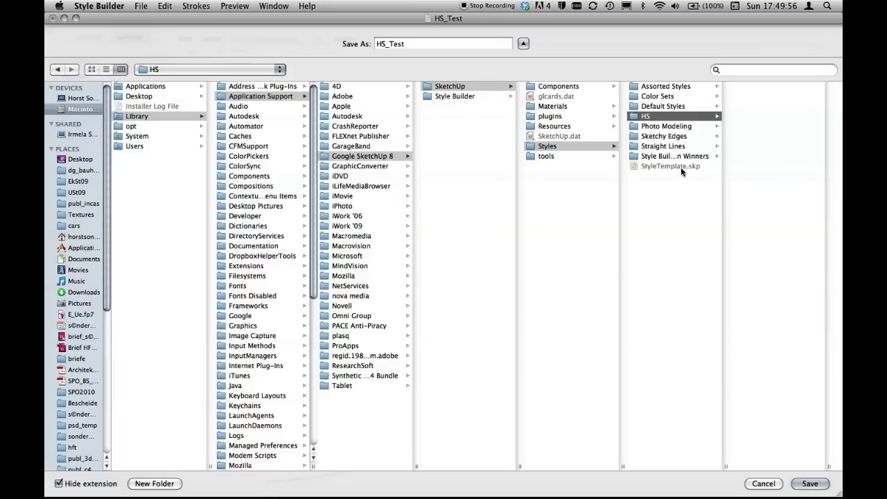
click(812, 484)
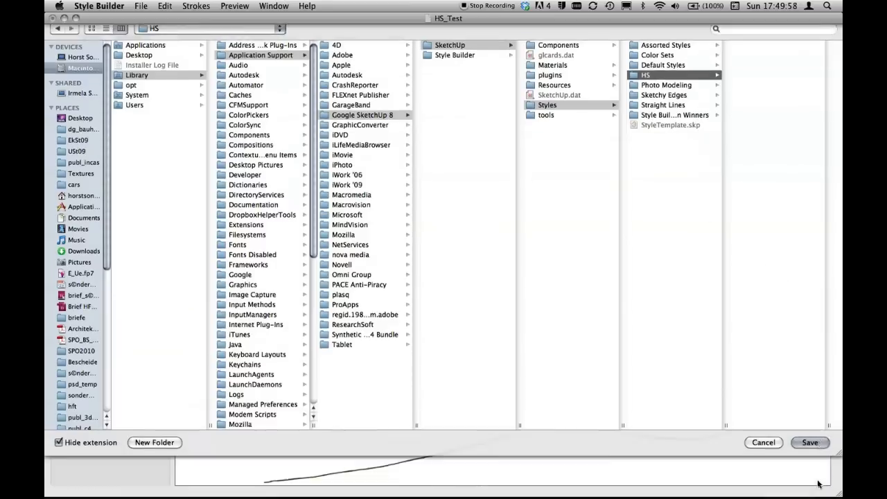
Step: Return to SketchUp Pro and set the Styles browser to List View
key(super+Tab)
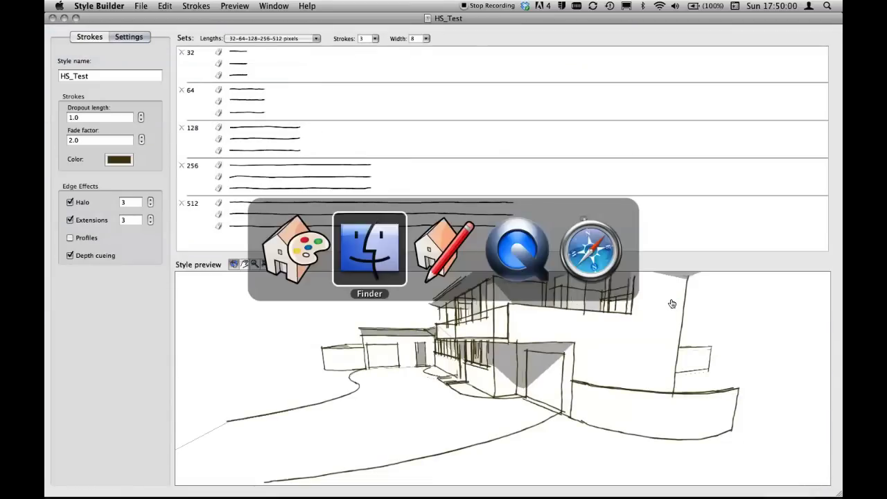
key(super+Tab)
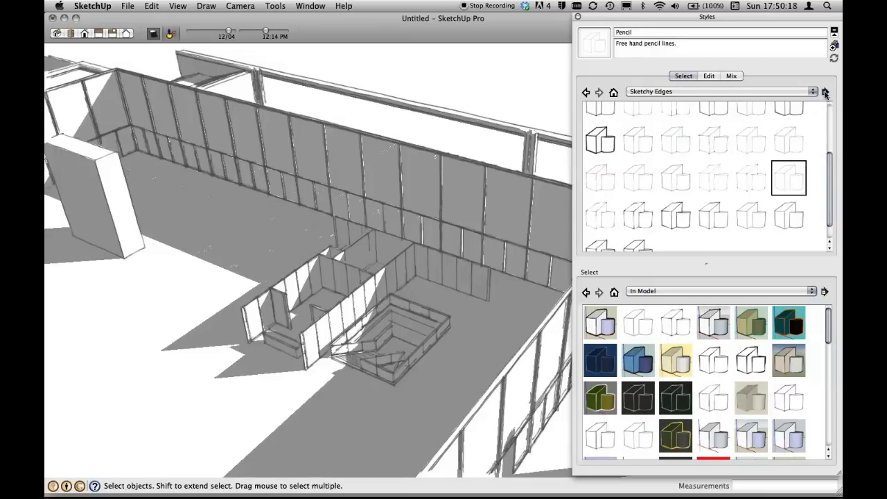
click(825, 93)
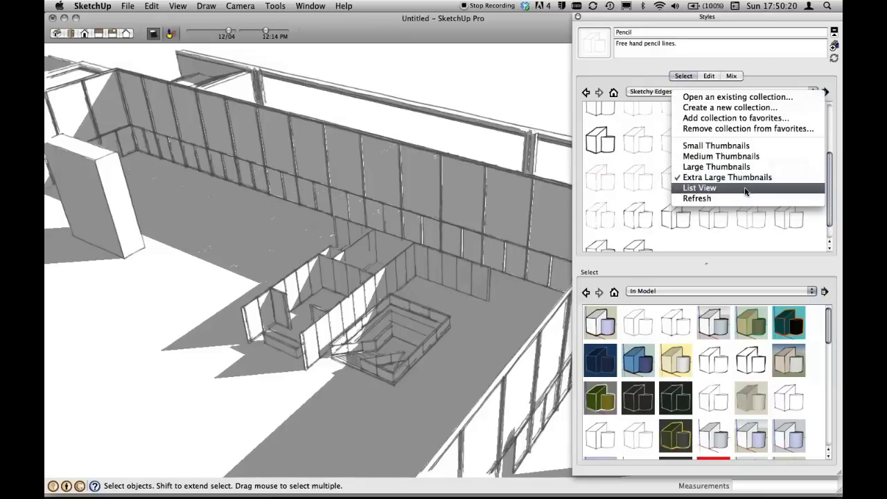
click(745, 189)
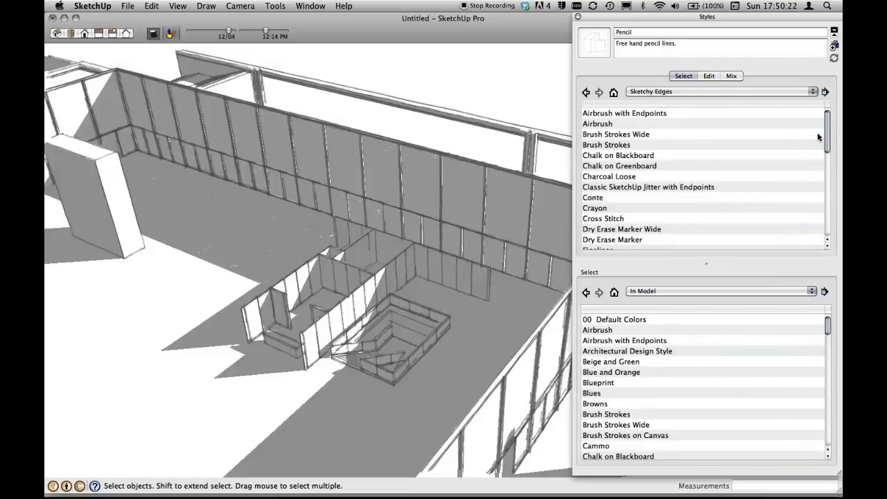
Step: Select the top-level Styles collection and refresh it until the HS folder appears
click(797, 95)
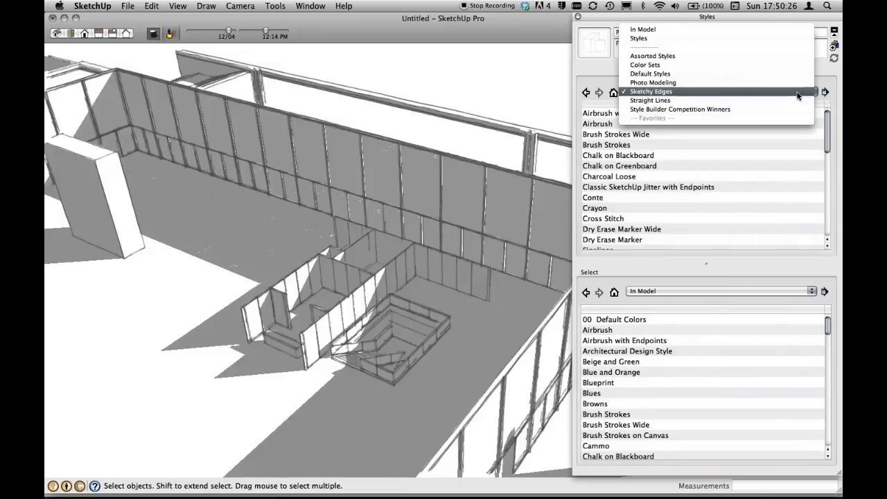
click(823, 83)
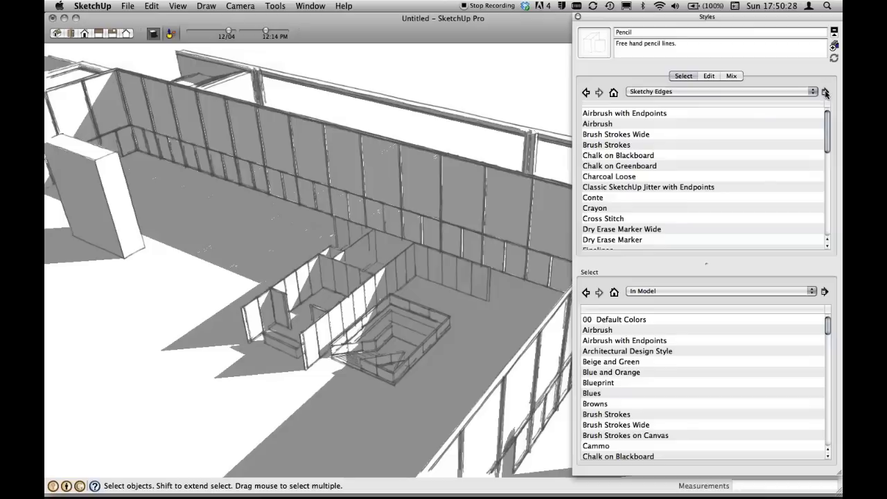
click(826, 93)
click(759, 199)
click(735, 95)
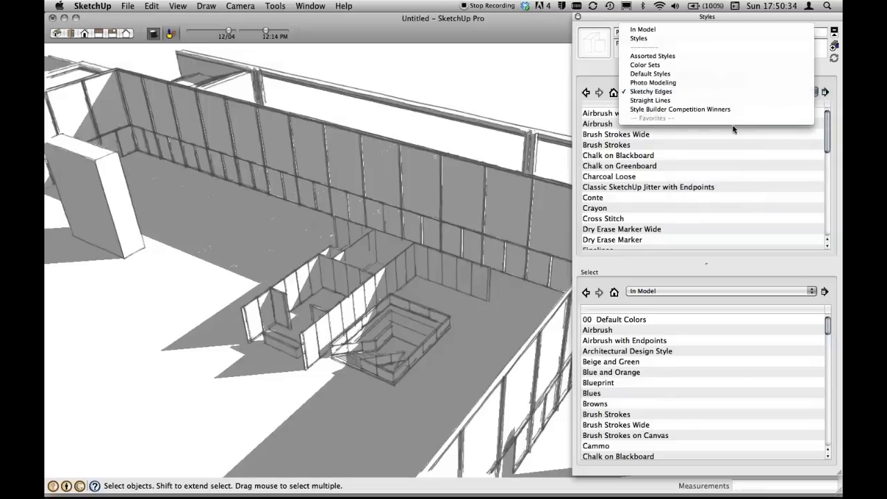
click(703, 41)
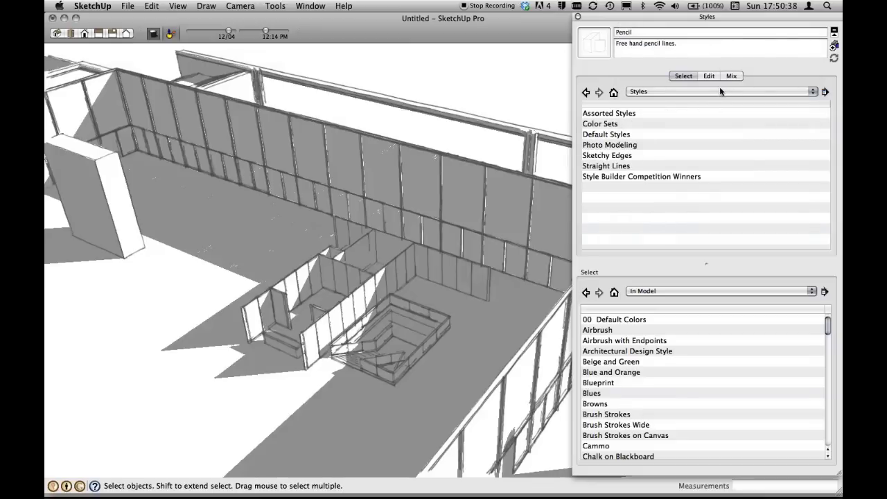
click(722, 93)
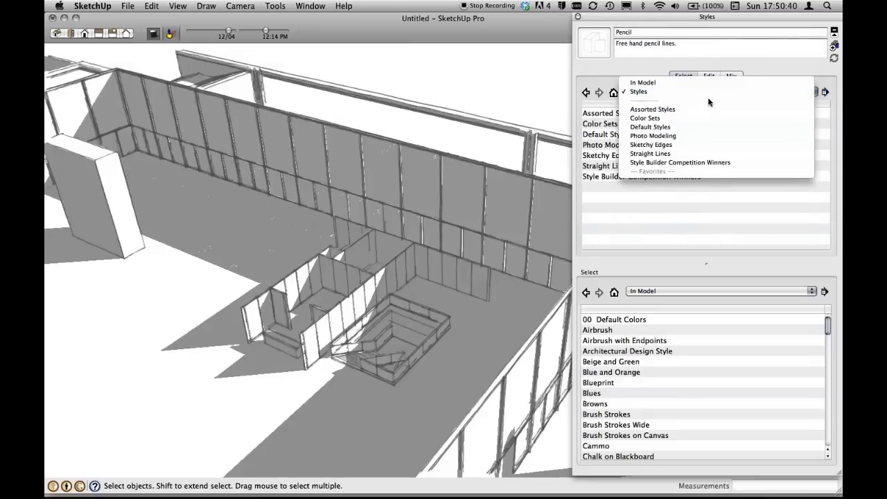
click(710, 94)
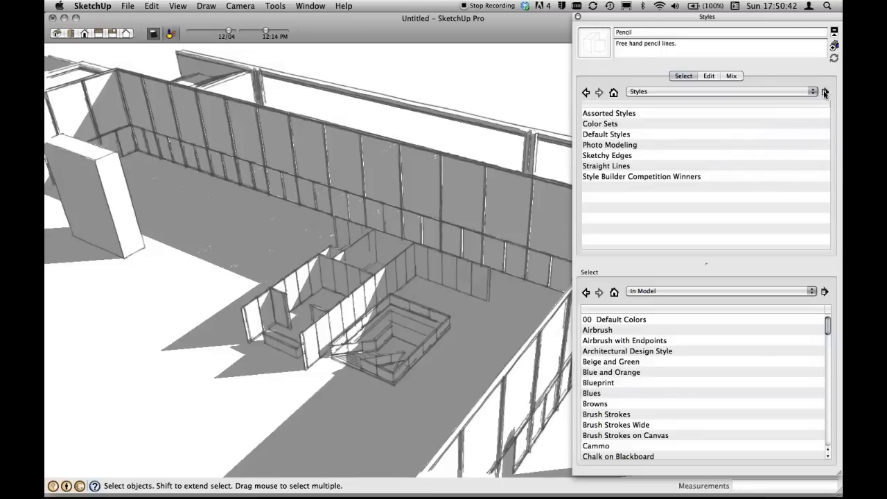
click(824, 92)
click(729, 197)
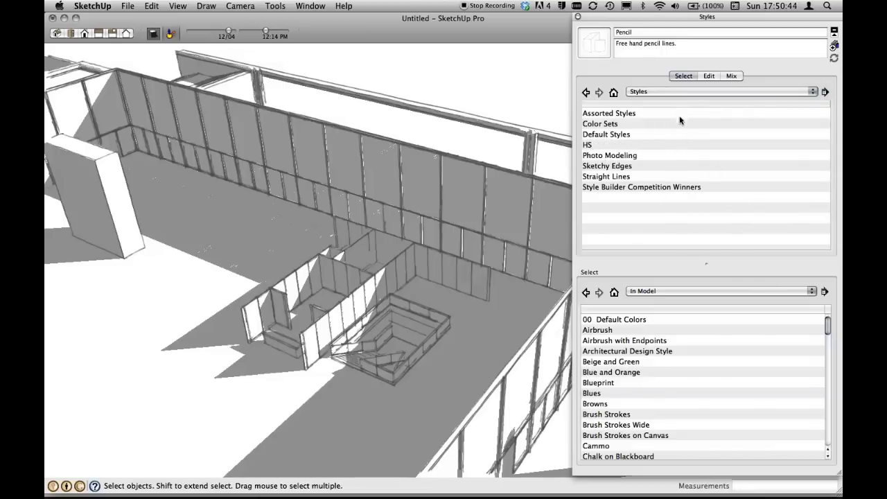
Step: Open the HS collection in Large Thumbnails, apply HS_Test, and show its Edge settings
double_click(588, 145)
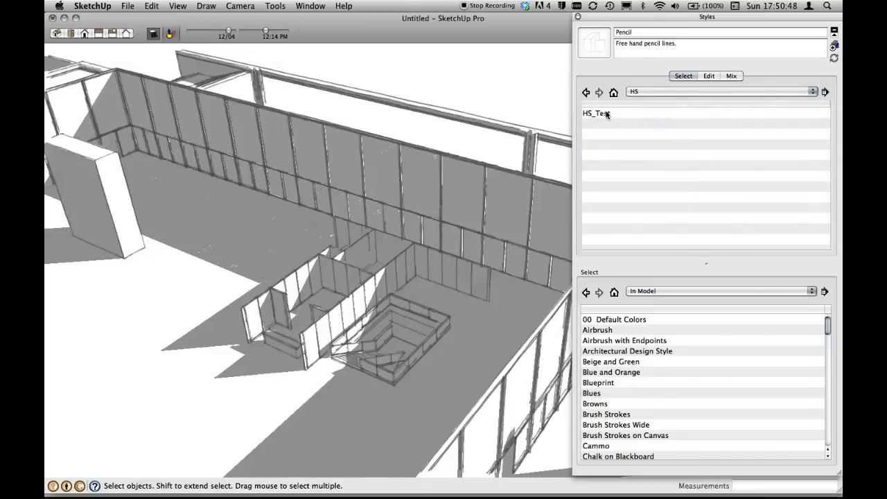
click(824, 92)
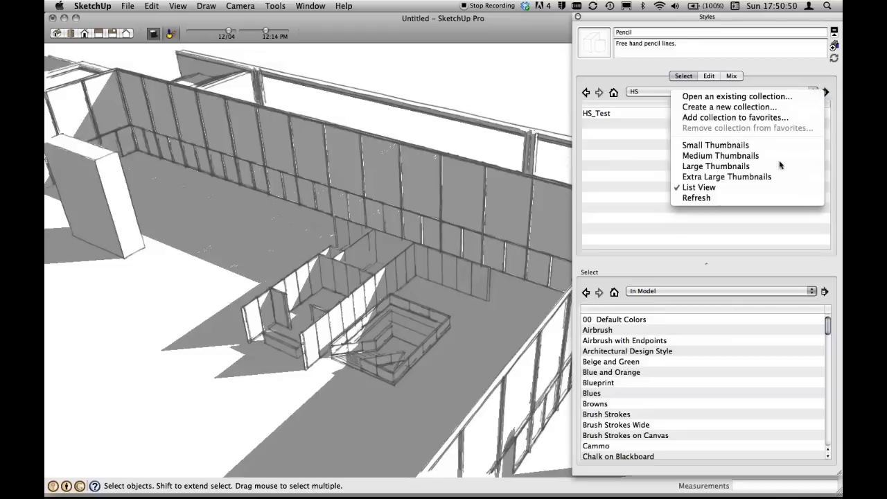
click(774, 177)
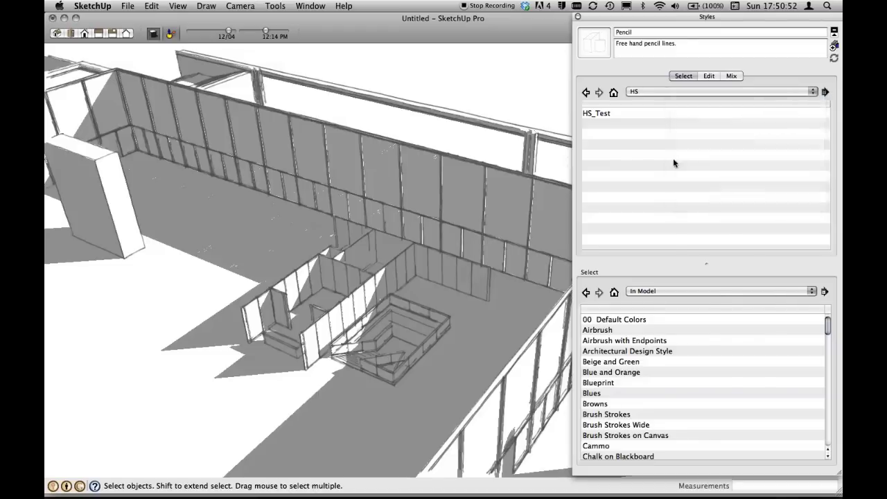
click(599, 122)
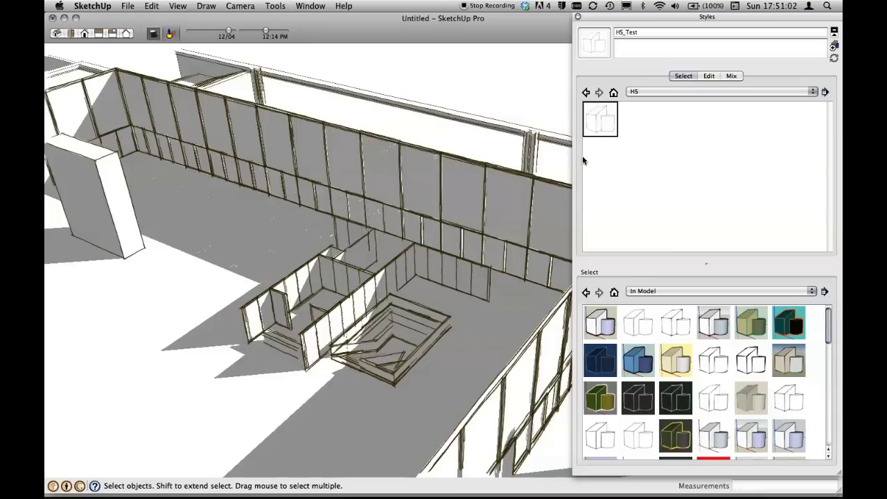
click(707, 77)
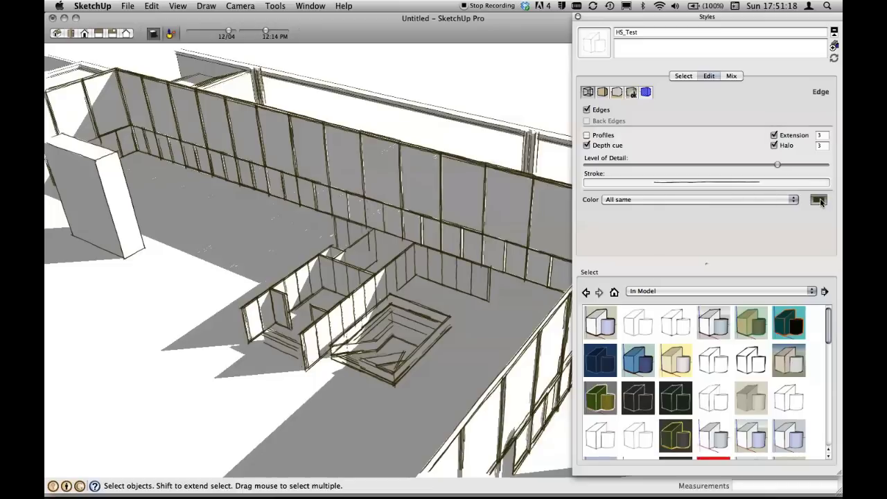
Step: Try the edge colour picker and presets like Beige and Green, Blue and Orange, ending on Default Colors
click(818, 200)
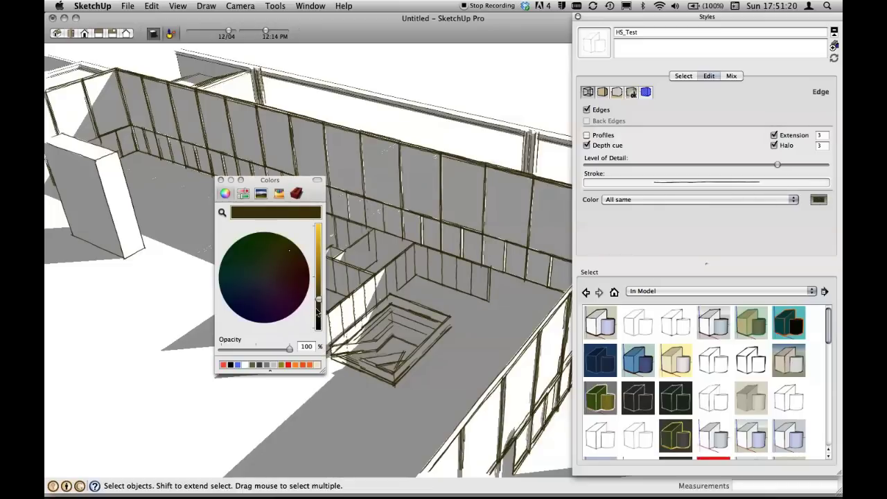
click(220, 180)
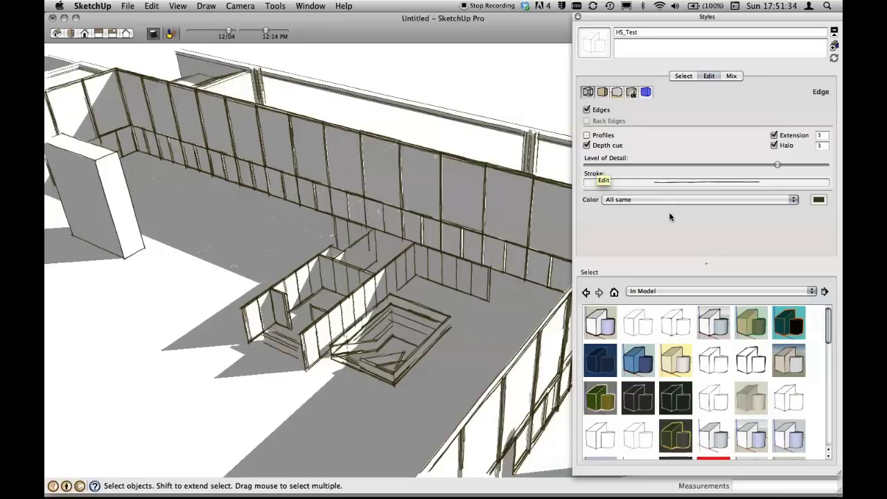
click(761, 323)
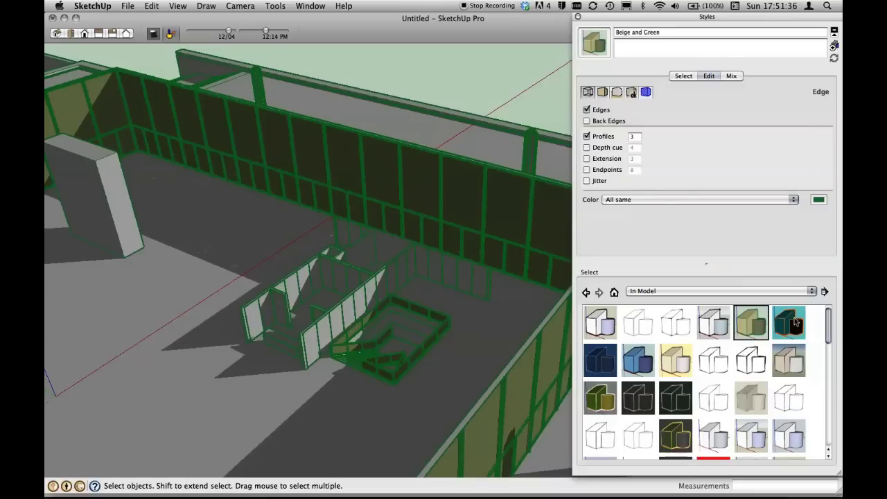
click(794, 317)
click(717, 325)
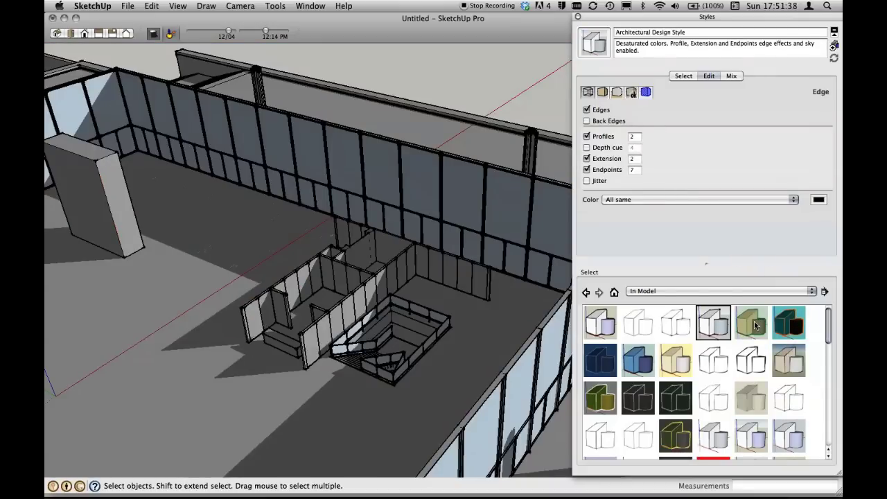
click(747, 323)
click(782, 314)
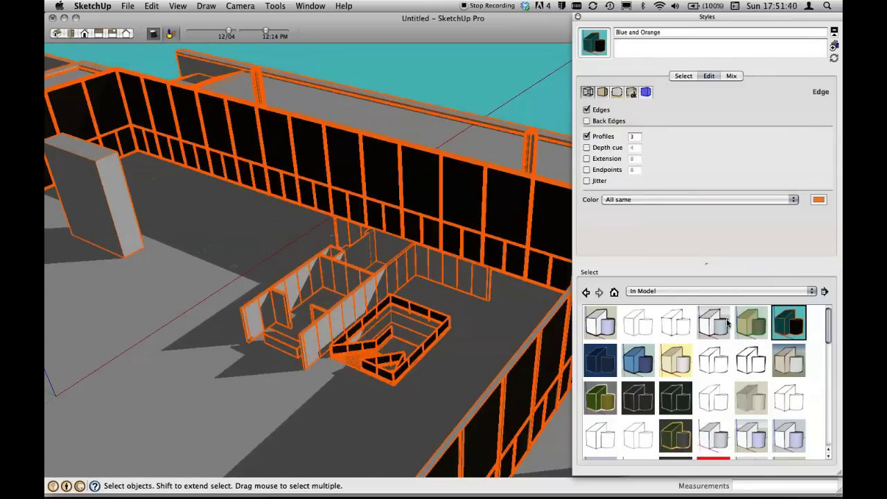
click(601, 325)
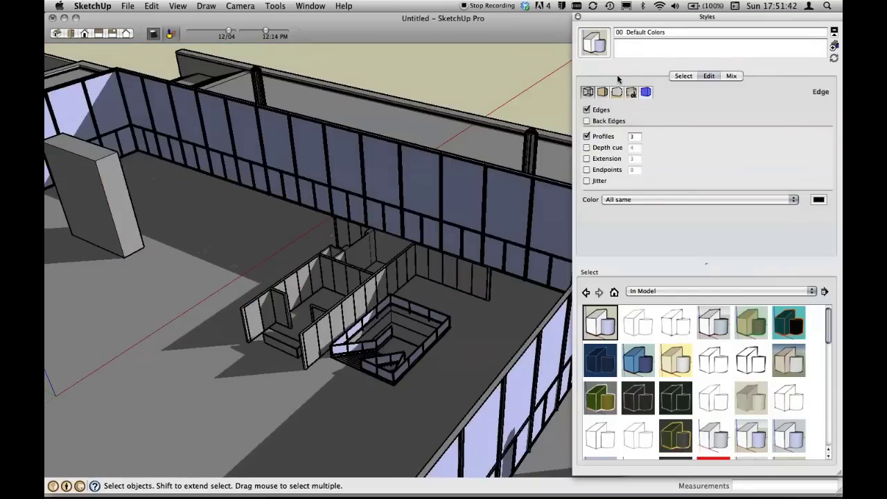
Step: Reapply HS_Test from the HS collection, then switch to Style Builder
click(683, 76)
click(600, 121)
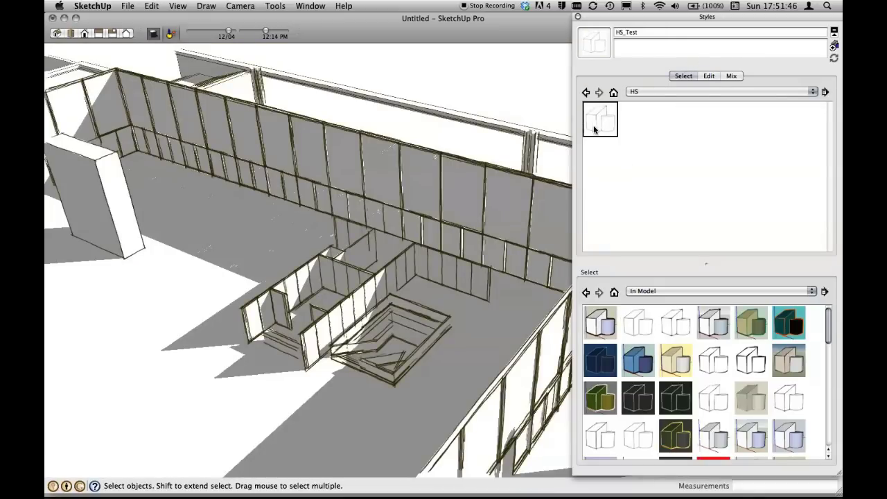
key(super+Tab)
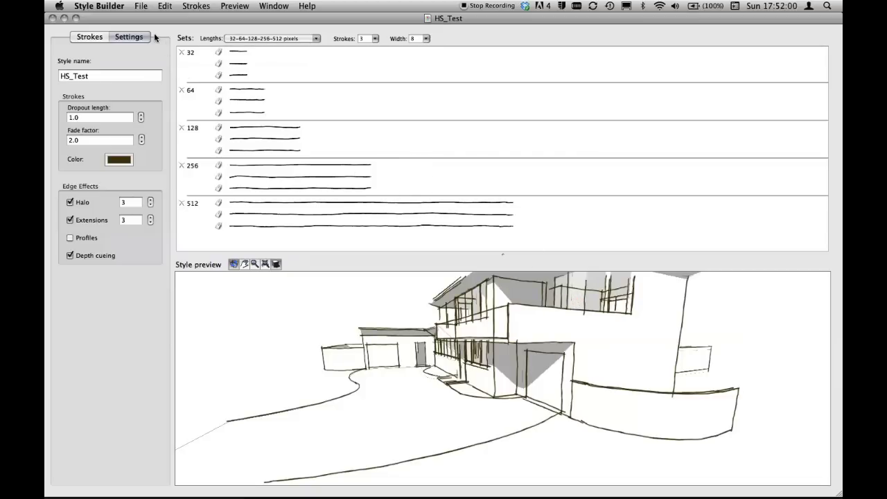
Step: Open Style Builder's File menu for the HS_Test style
click(140, 7)
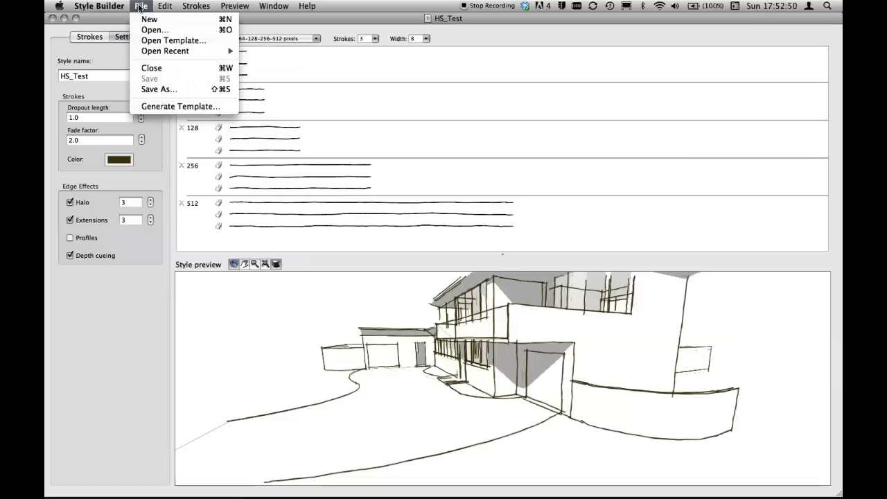
Step: Start Generate Template and point the save dialog at projekte_vorträge > publ_SUP > Temp
click(194, 106)
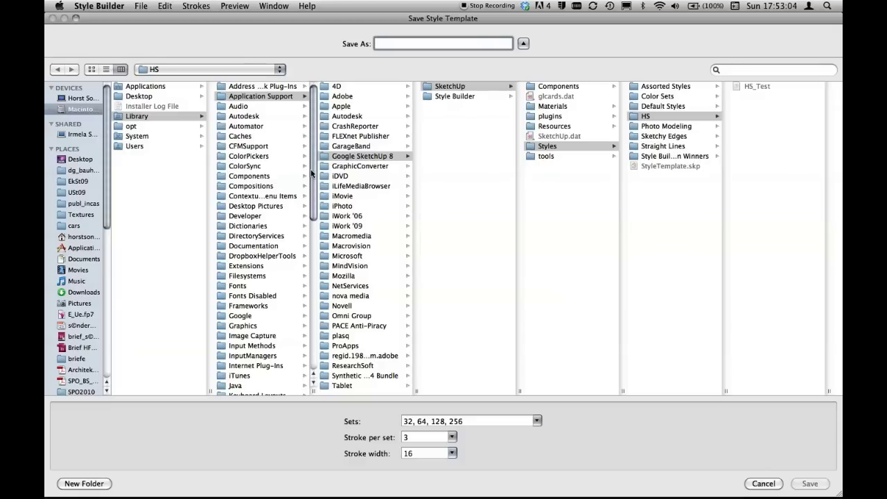
drag(106, 217, 118, 354)
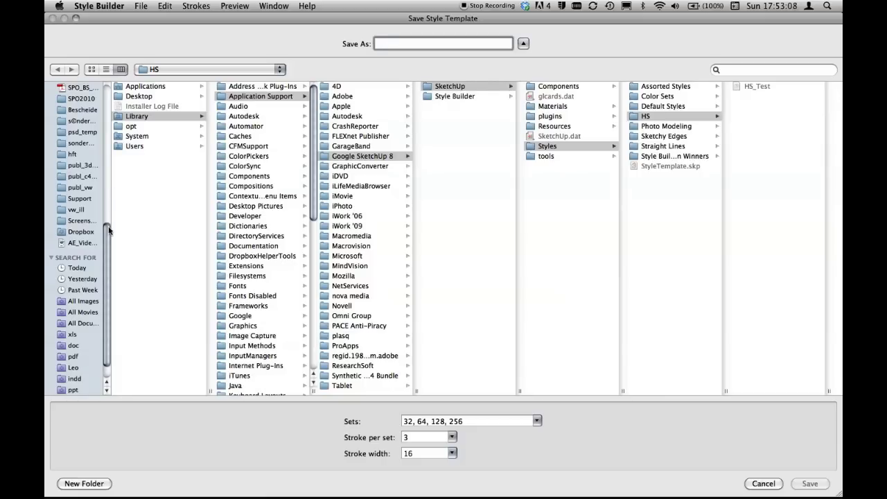
drag(107, 229, 104, 155)
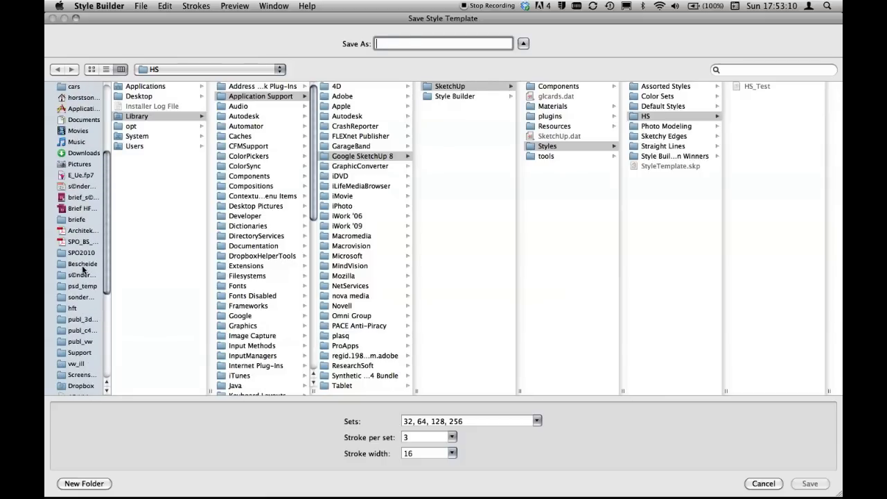
click(81, 274)
click(153, 117)
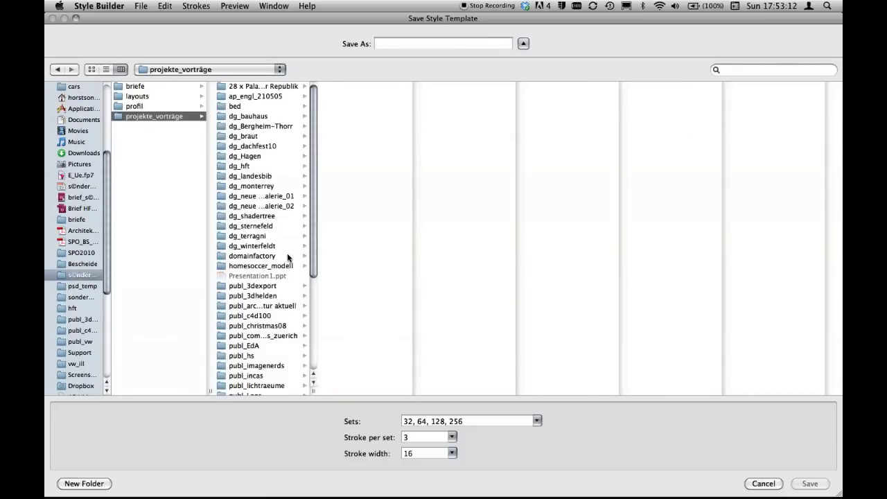
drag(314, 233, 323, 370)
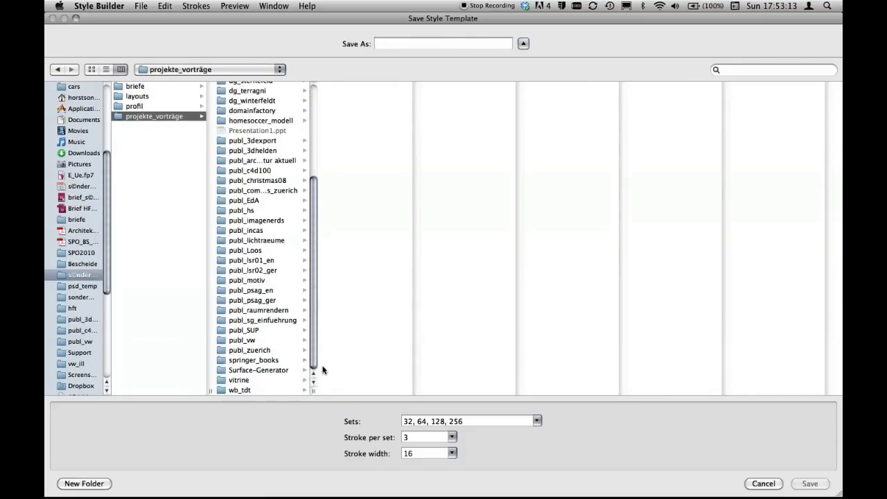
click(255, 331)
click(342, 87)
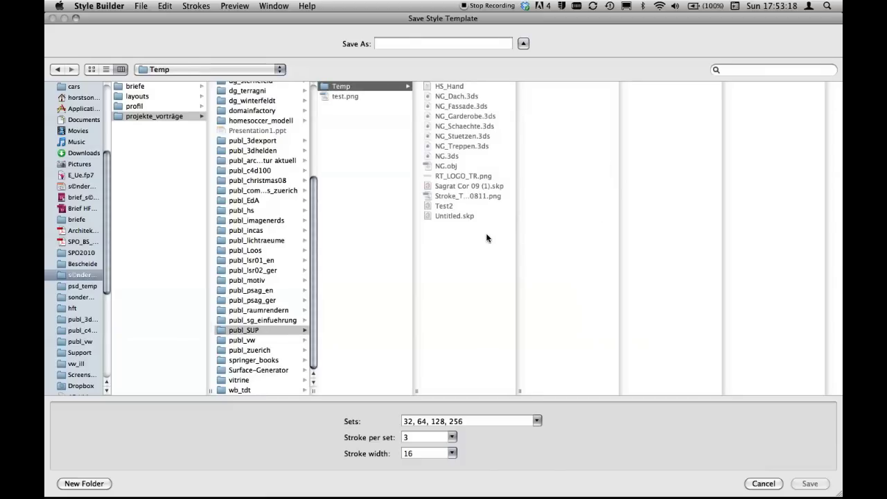
Step: Save template HS_Style_Template with length sets 16–512 and stroke width 8
click(402, 45)
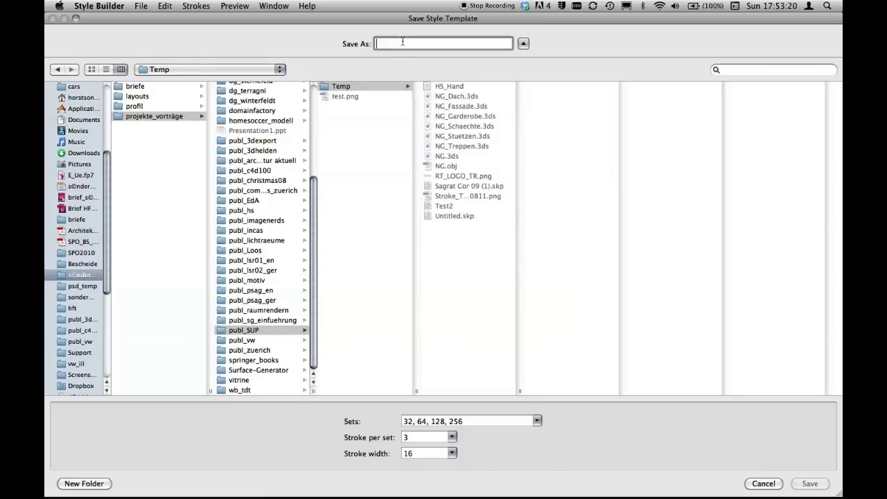
text(HS)
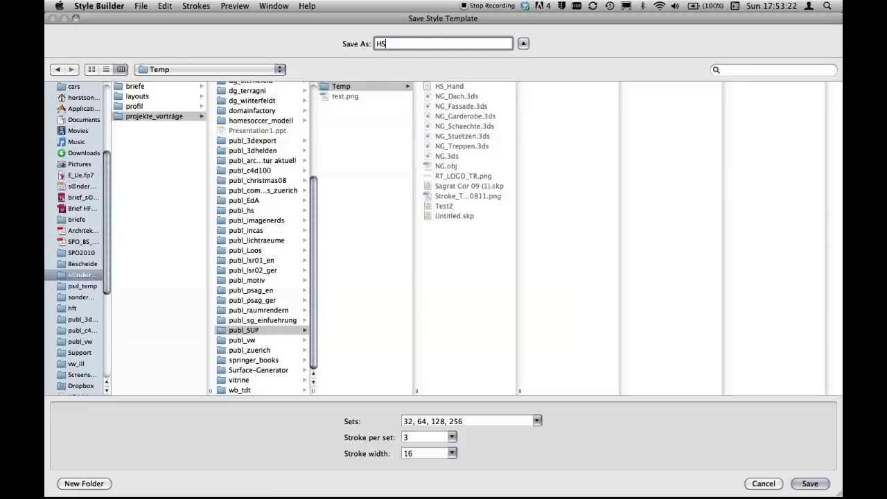
text(_Style)
text(_Template)
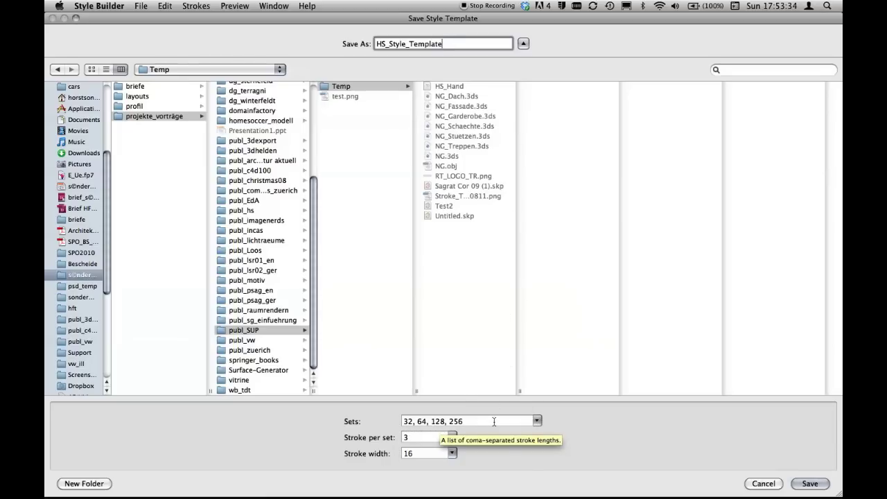
click(537, 421)
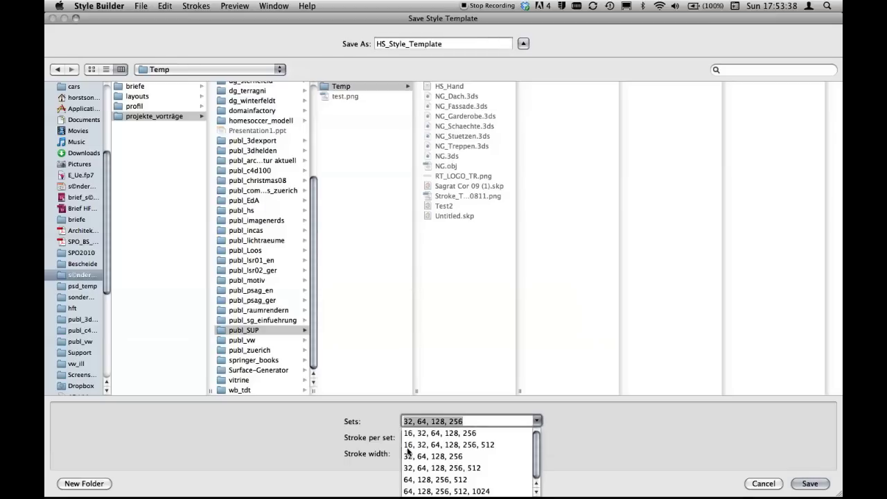
click(475, 444)
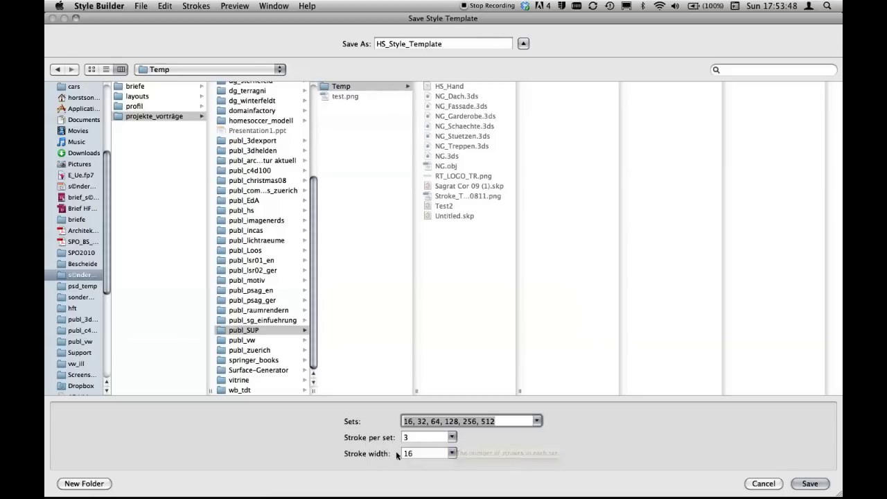
click(452, 453)
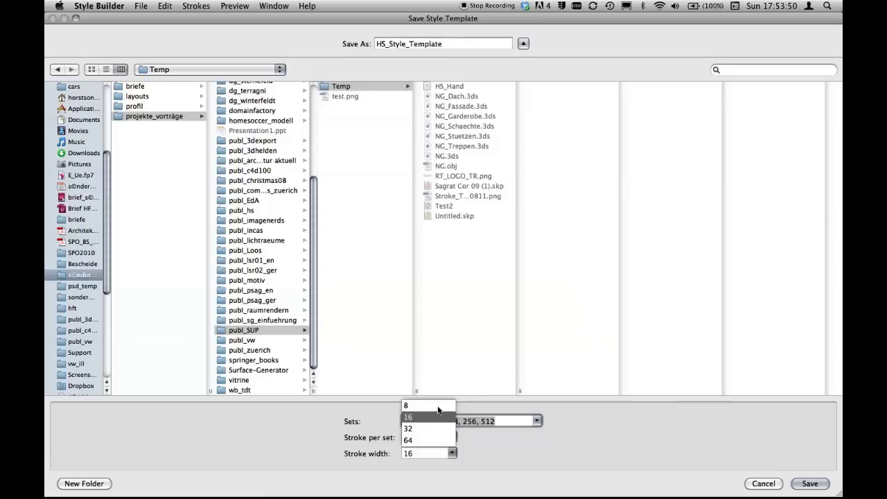
click(440, 406)
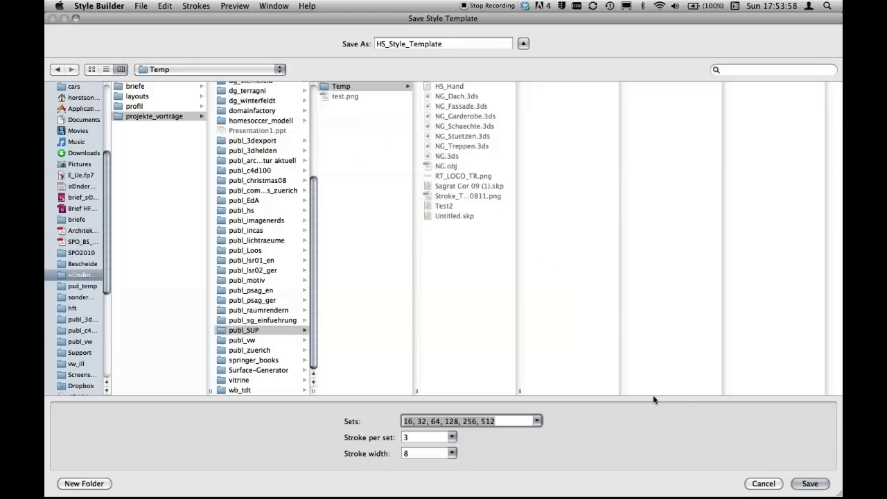
click(809, 483)
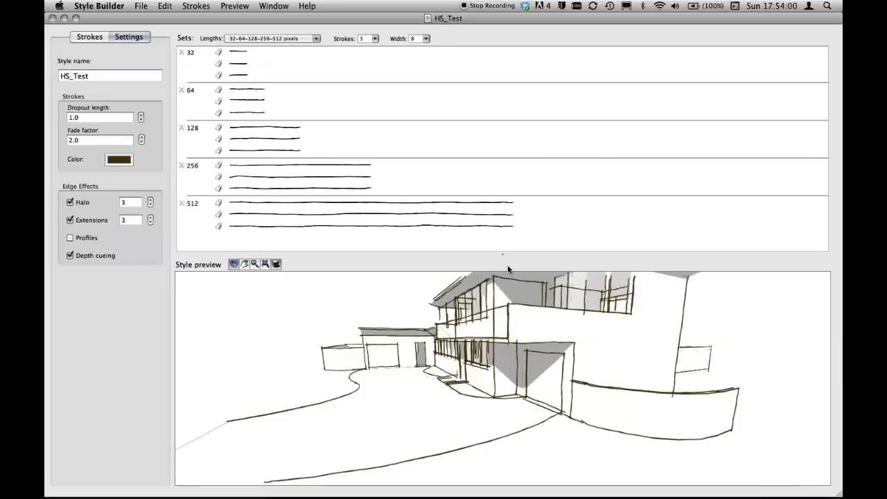
key(super+Tab)
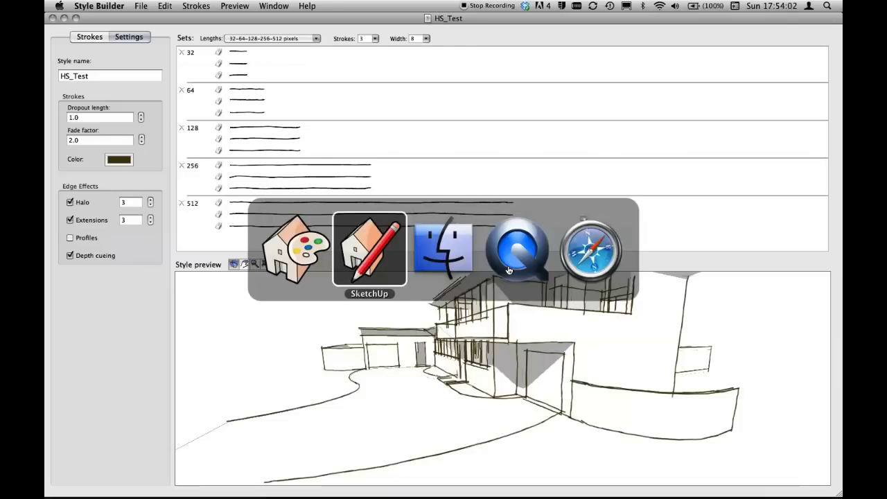
Step: Bring Finder forward and launch Adobe Photoshop from the Dock
key(super+Tab)
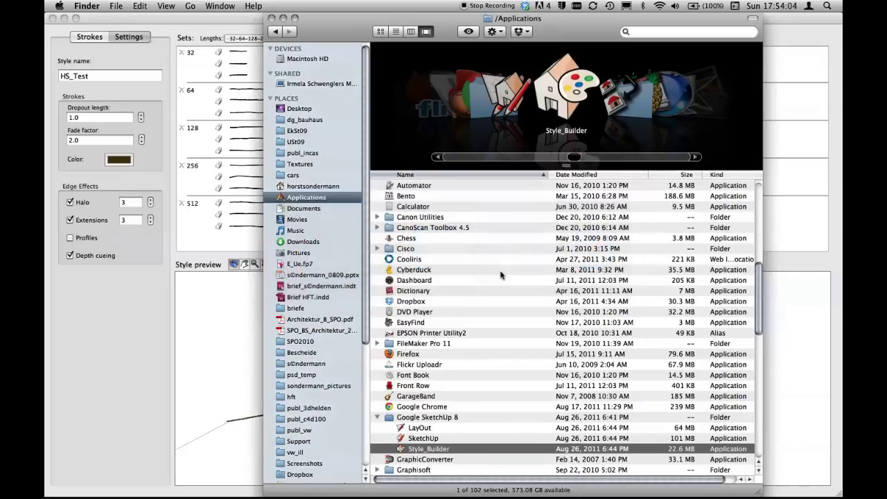
mouse_move(572, 488)
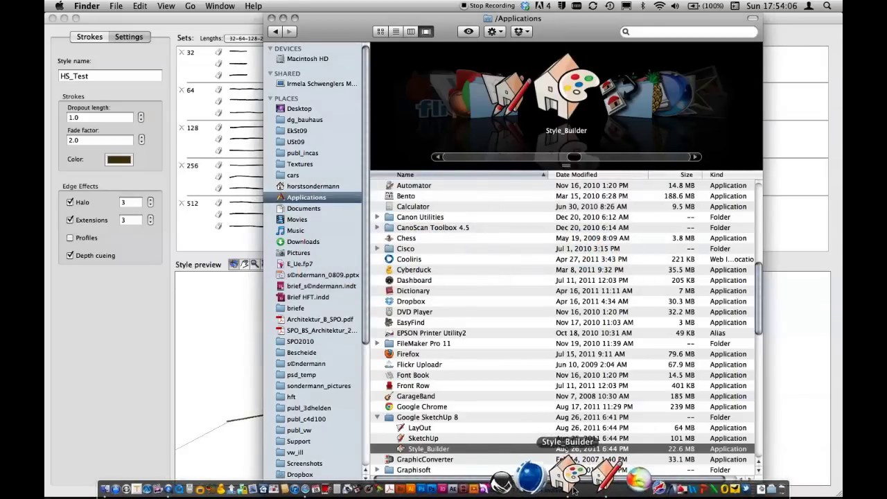
click(445, 476)
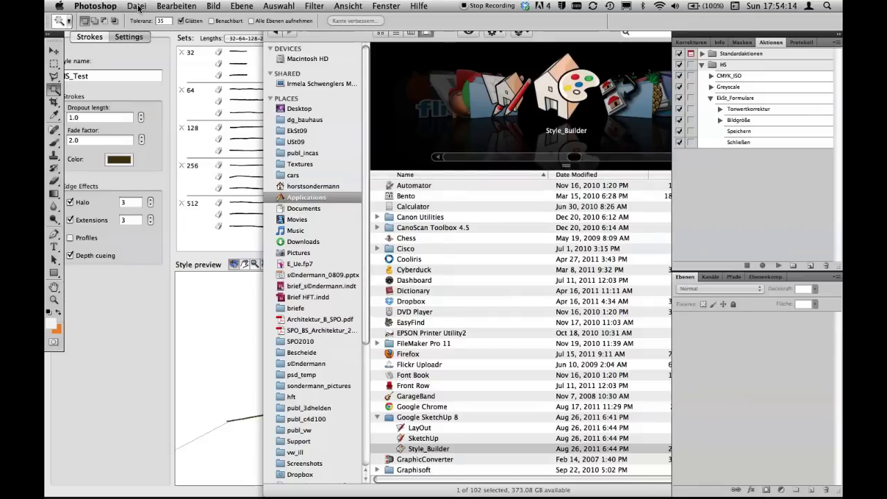
Step: Open HS_Style_Template.png from the Temp folder in Photoshop via Datei > Öffnen
click(138, 7)
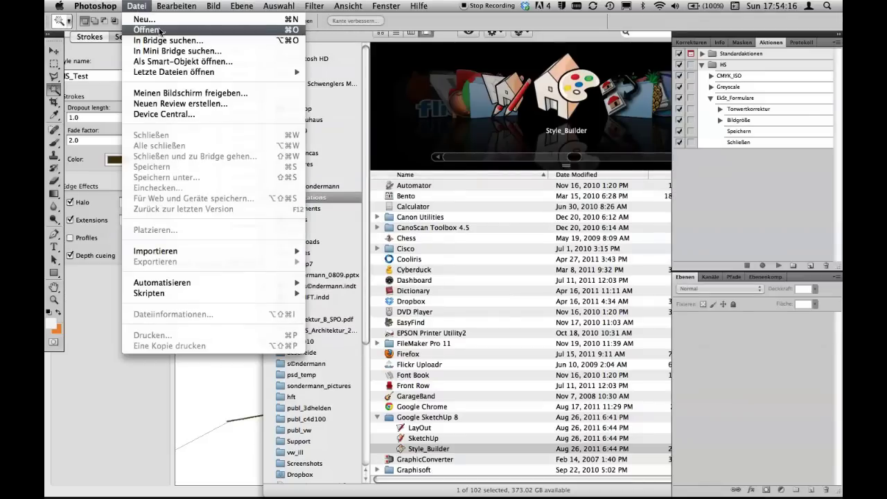
click(146, 30)
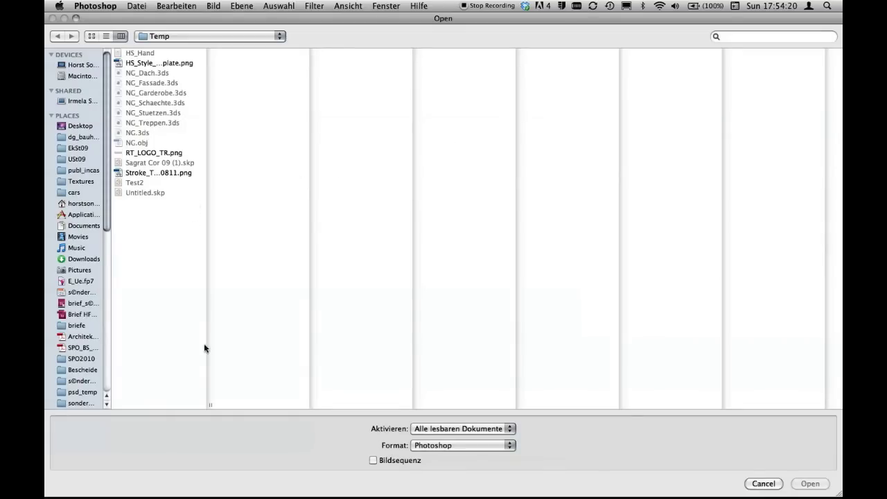
click(172, 64)
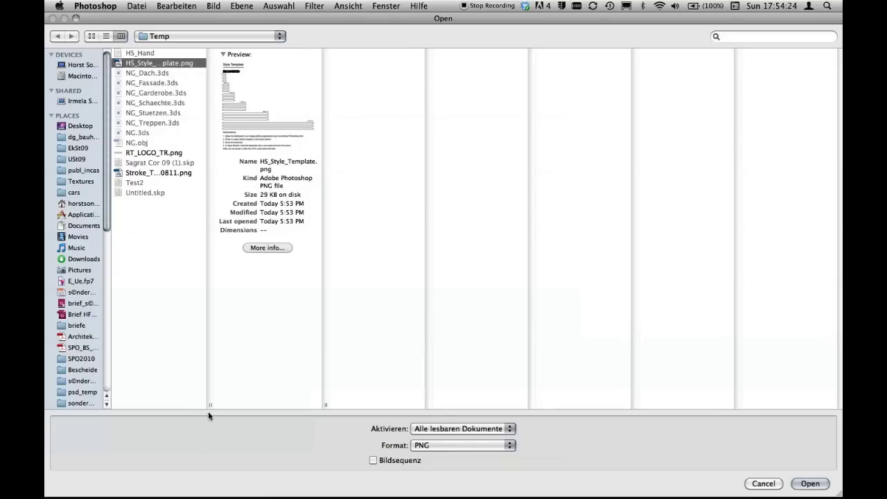
drag(209, 407, 293, 405)
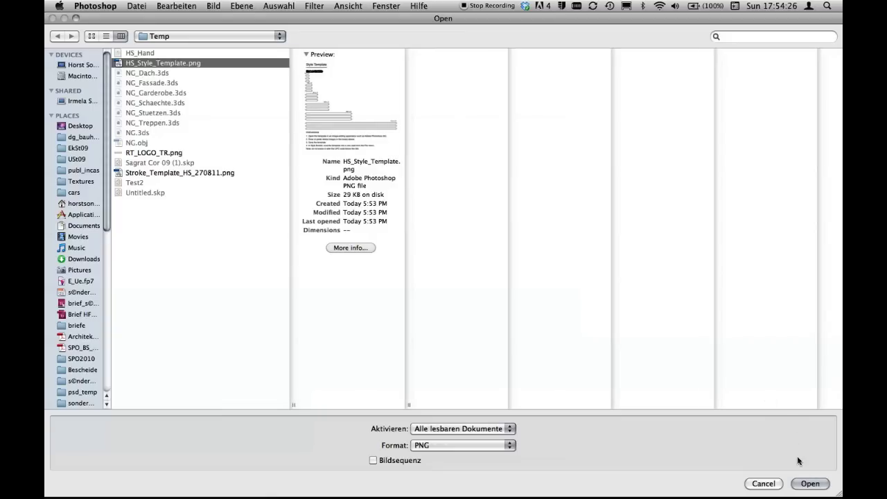
click(812, 484)
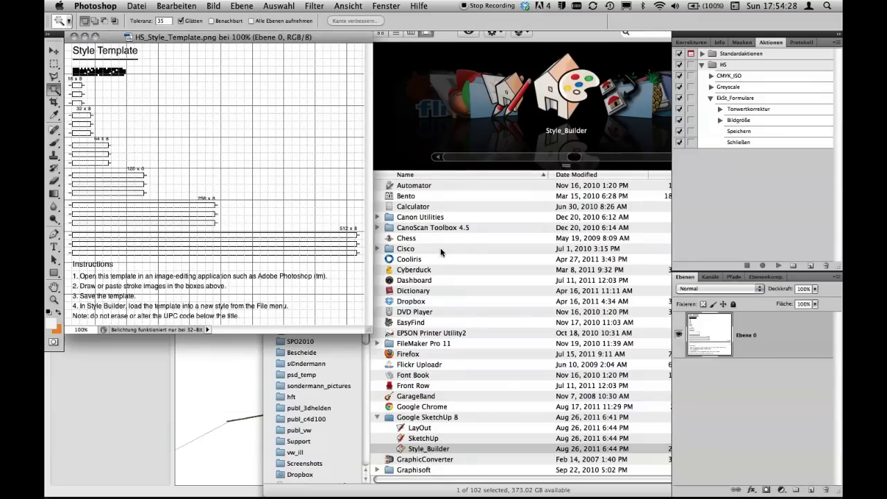
Step: Fit the template page to the screen in full-screen mode and scroll around it
key(super+0)
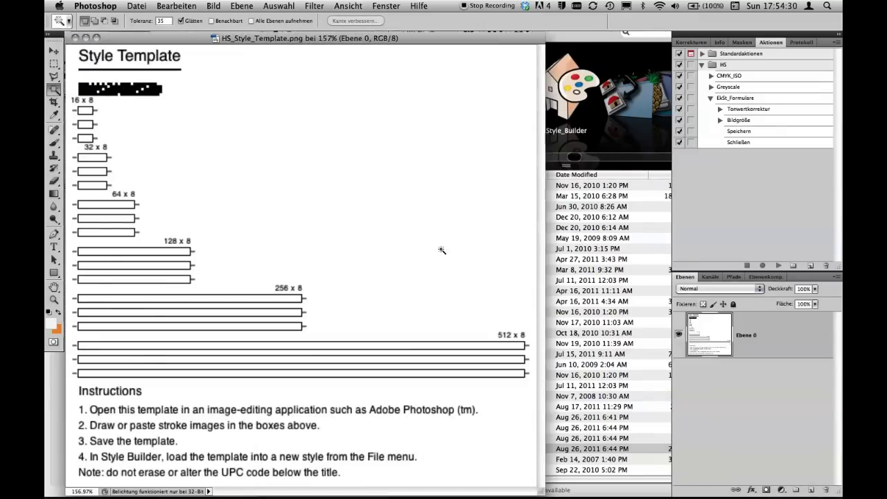
key(f)
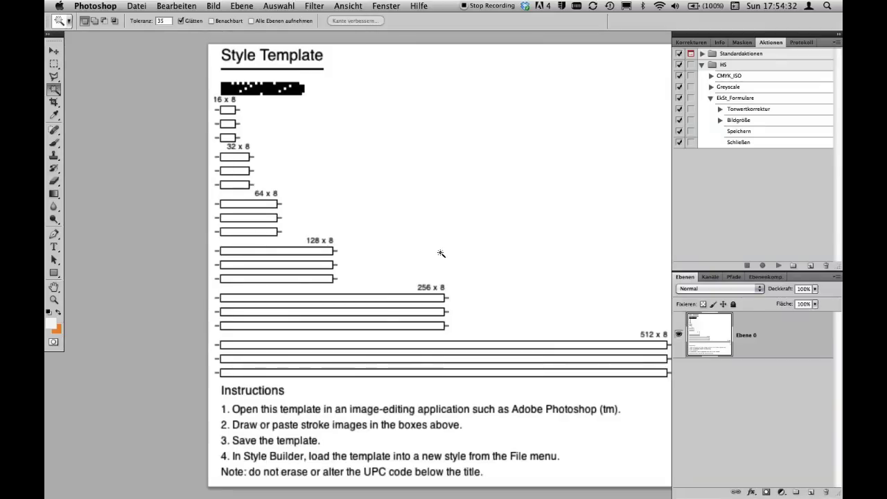
scroll(538, 247, right, 4)
scroll(539, 248, down, 1)
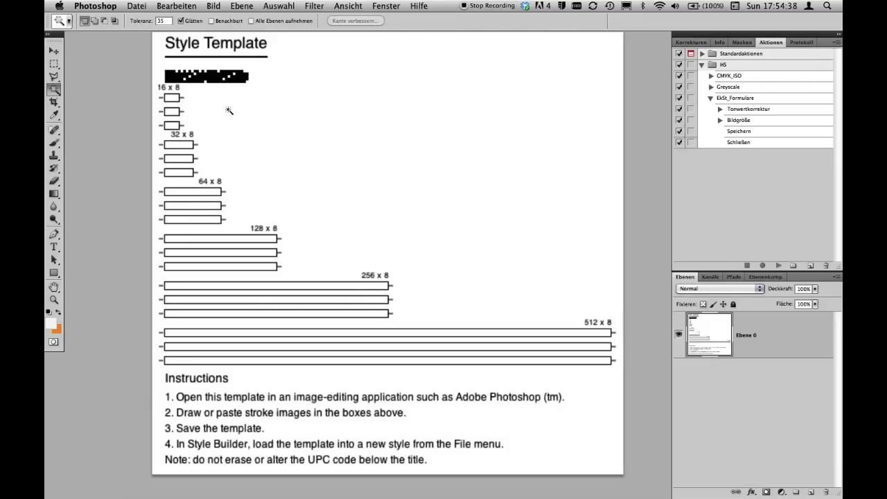
alt+scroll(167, 96, up, 2)
alt+scroll(226, 143, up, 2)
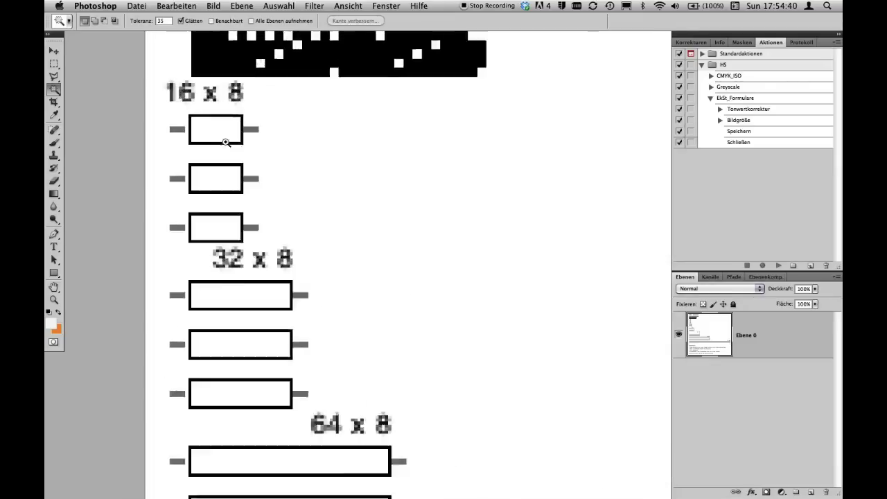
alt+scroll(231, 167, up, 2)
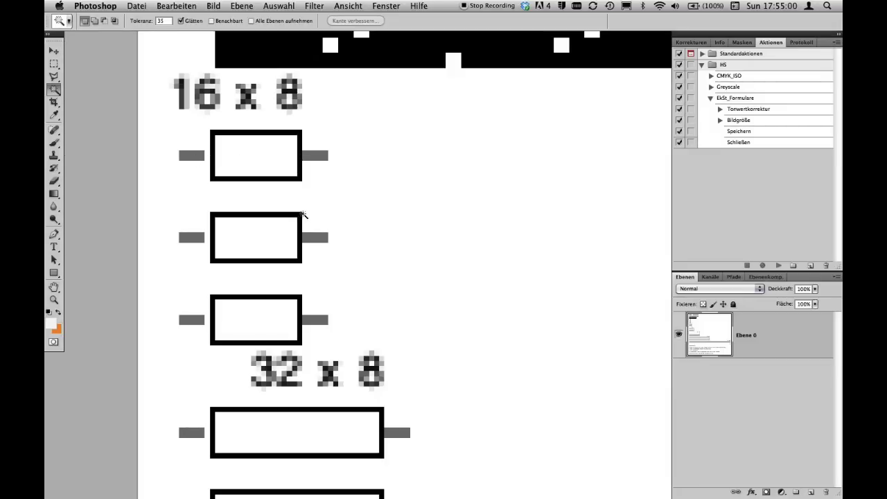
scroll(303, 214, down, 2)
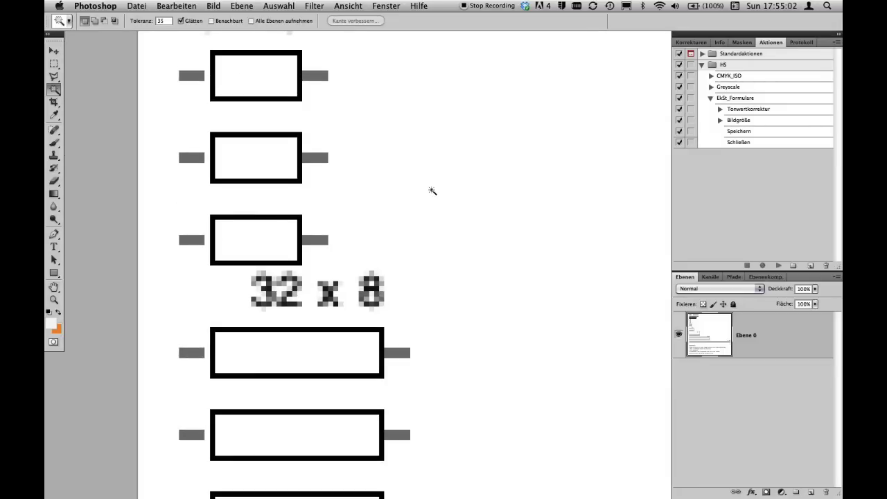
Step: Refit the whole template page, nudge it slightly left, and switch applications with Cmd+Tab
key(super+0)
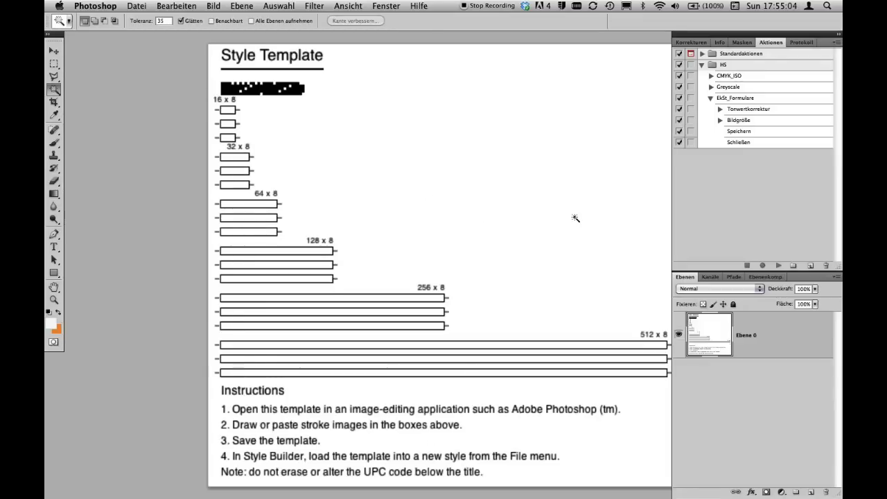
mouse_move(575, 217)
mouse_down()
mouse_move(510, 220)
mouse_move(508, 211)
mouse_up()
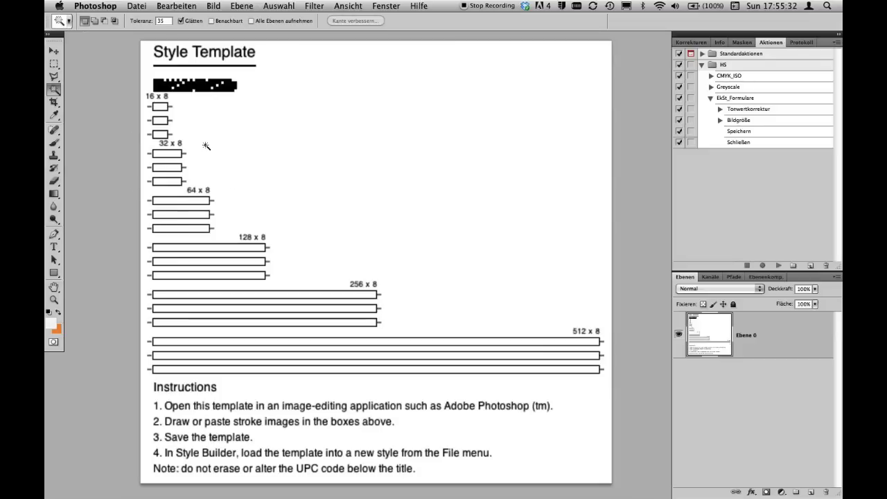
key(super+Tab)
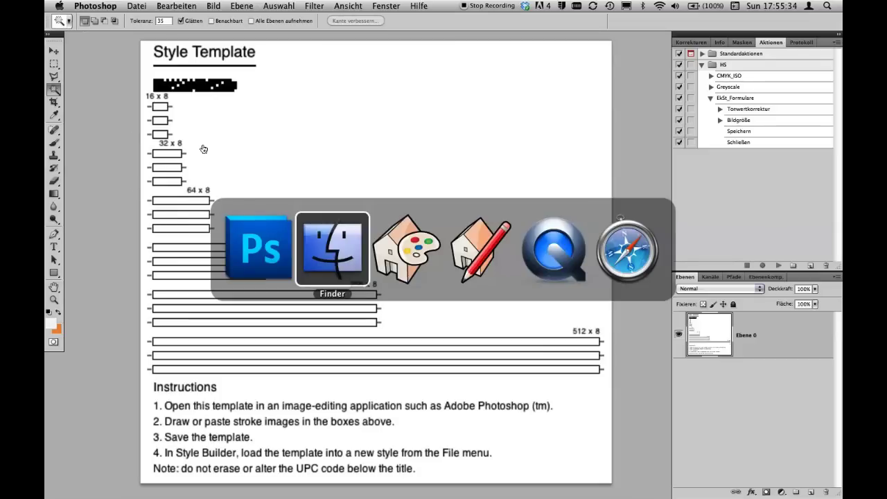
Step: In Style Builder, create a new untitled style and maximize its window
click(382, 225)
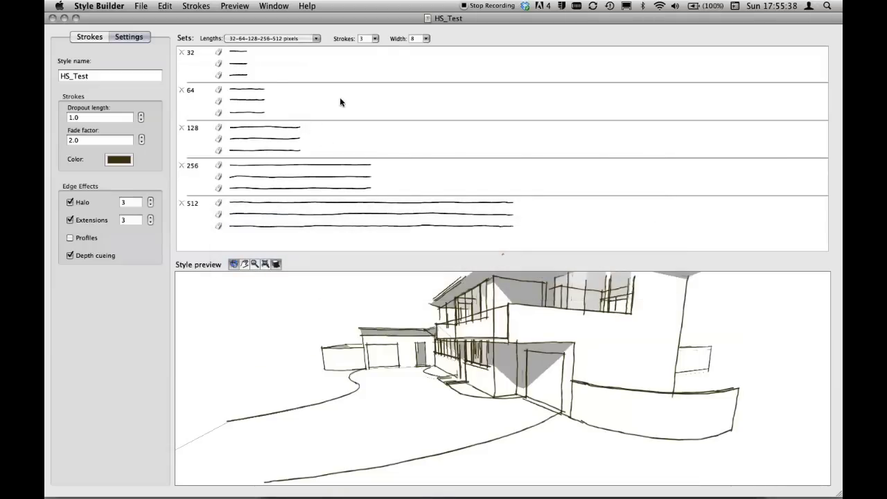
click(143, 6)
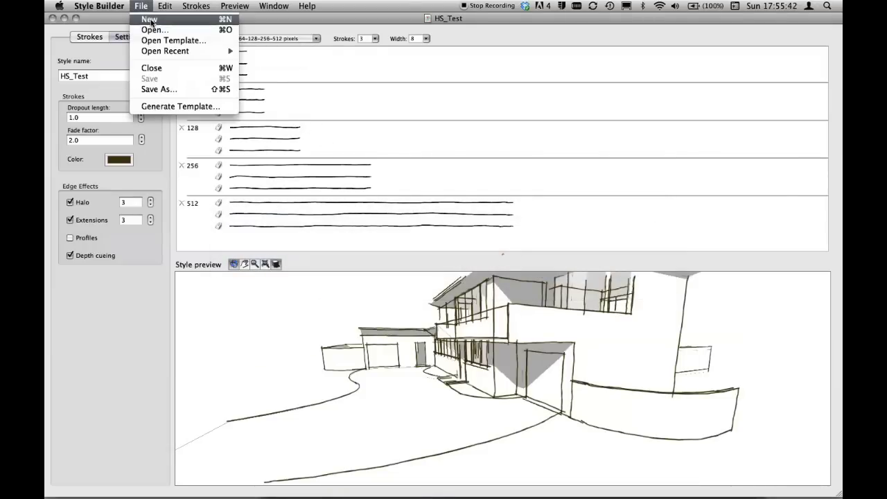
click(151, 20)
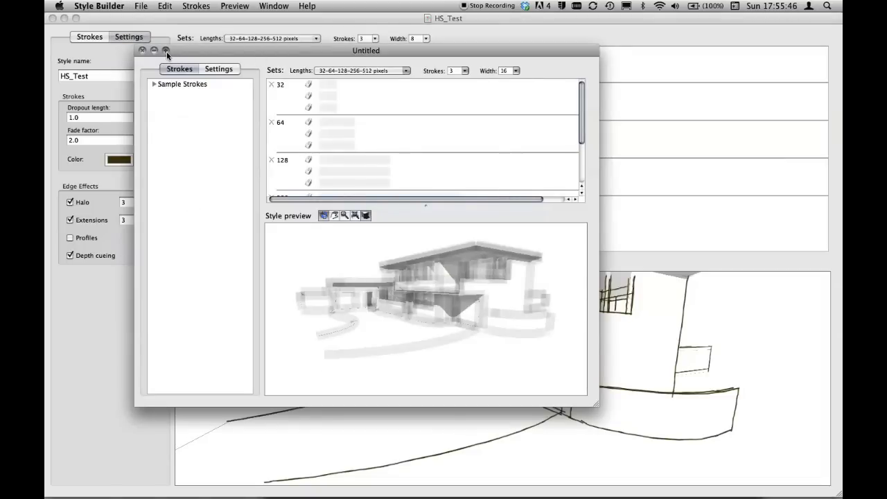
click(166, 51)
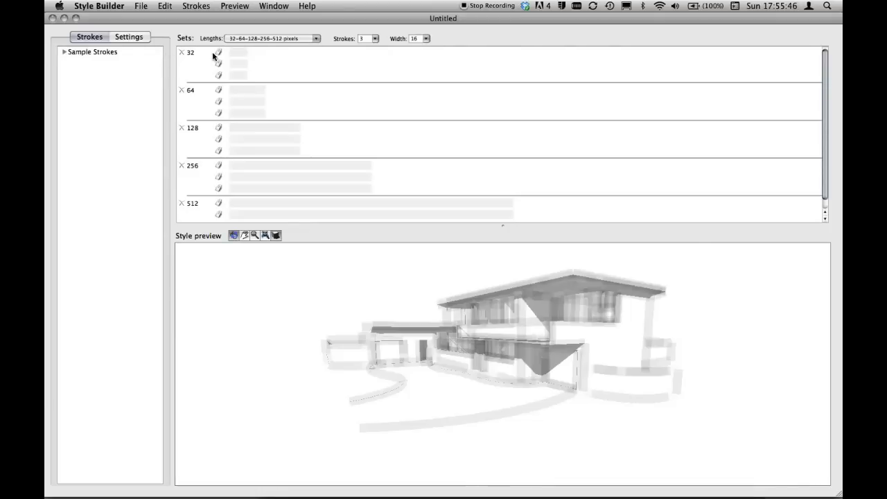
Step: Load strokes from the Stroke_Template_HS_270811.png template into the stroke library
click(139, 5)
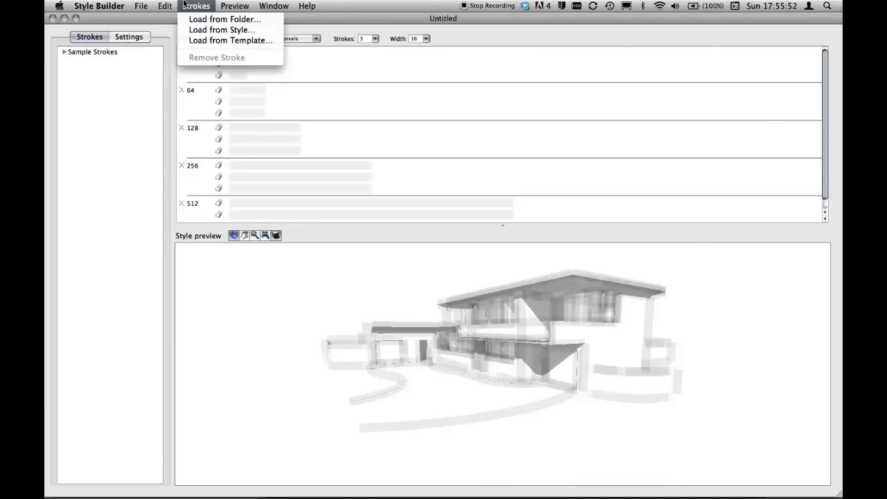
click(217, 41)
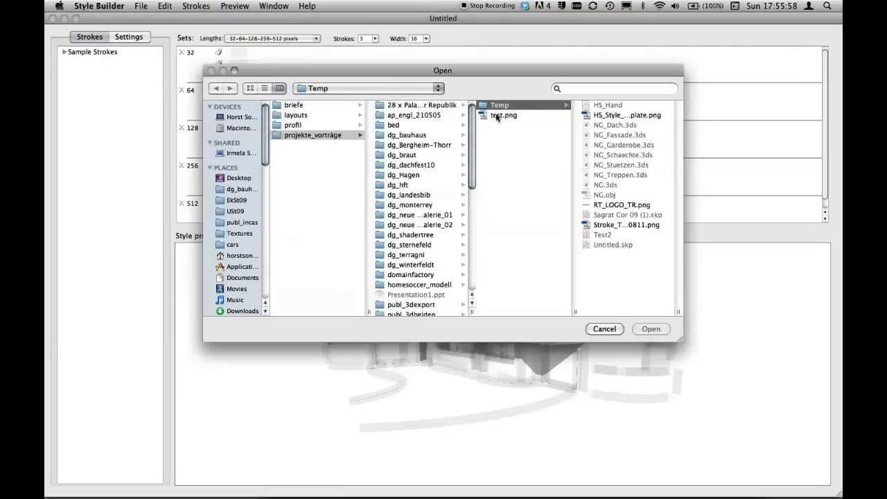
click(627, 226)
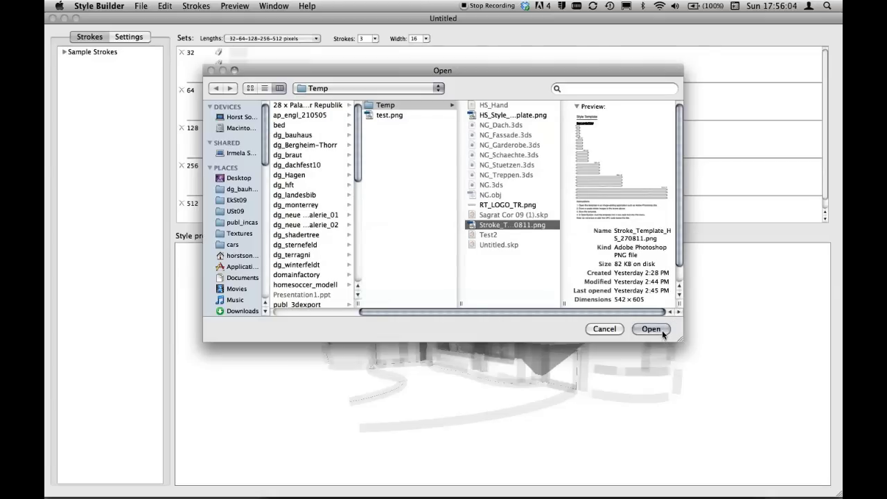
click(651, 329)
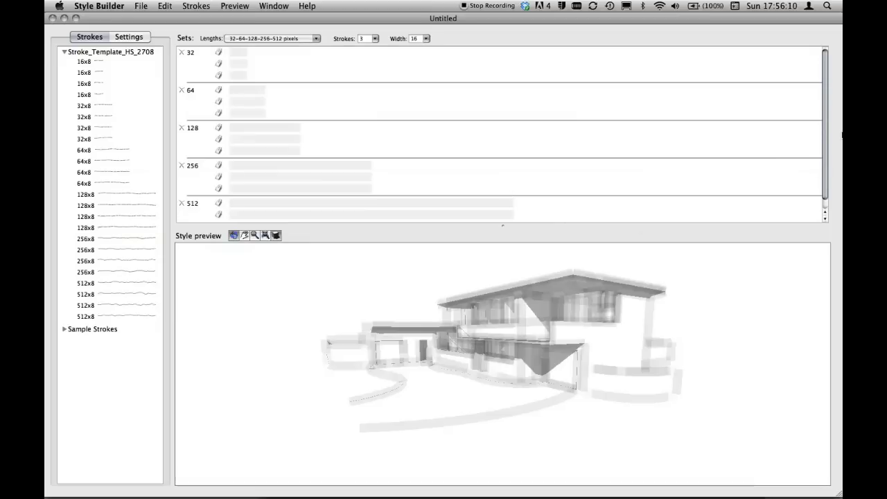
Step: Add a 16 pixel length set and enlarge the sets pane to reveal the 512 set
mouse_move(826, 140)
mouse_down()
mouse_move(828, 158)
mouse_move(825, 127)
mouse_move(825, 142)
mouse_up()
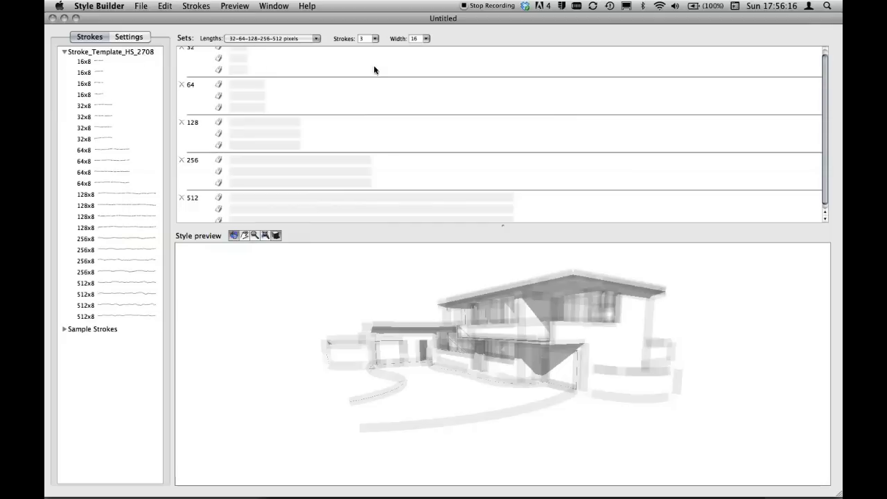
drag(824, 74, 825, 61)
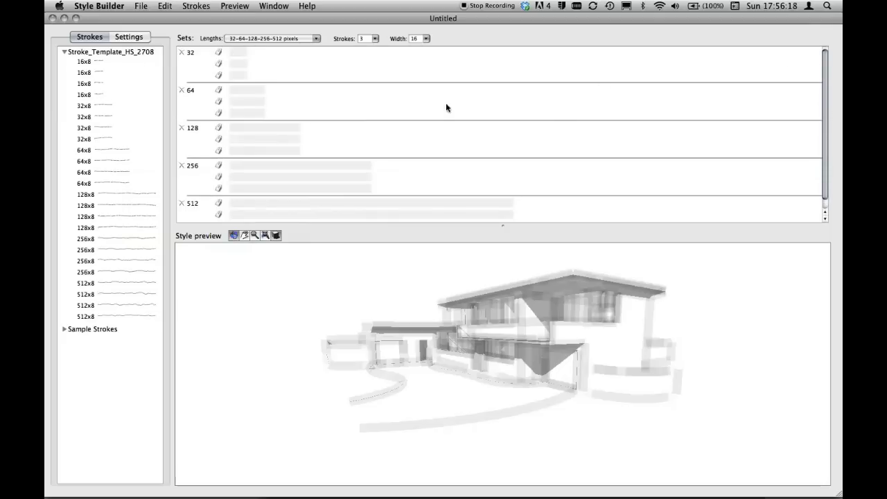
click(264, 38)
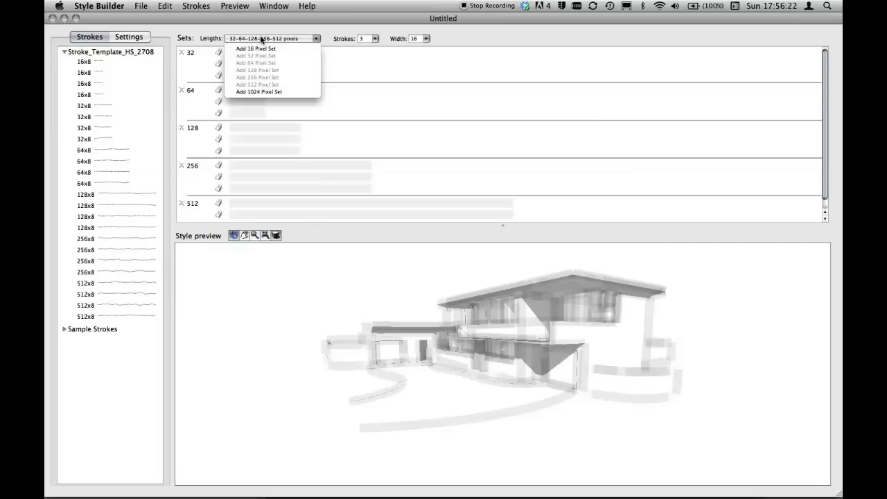
click(264, 48)
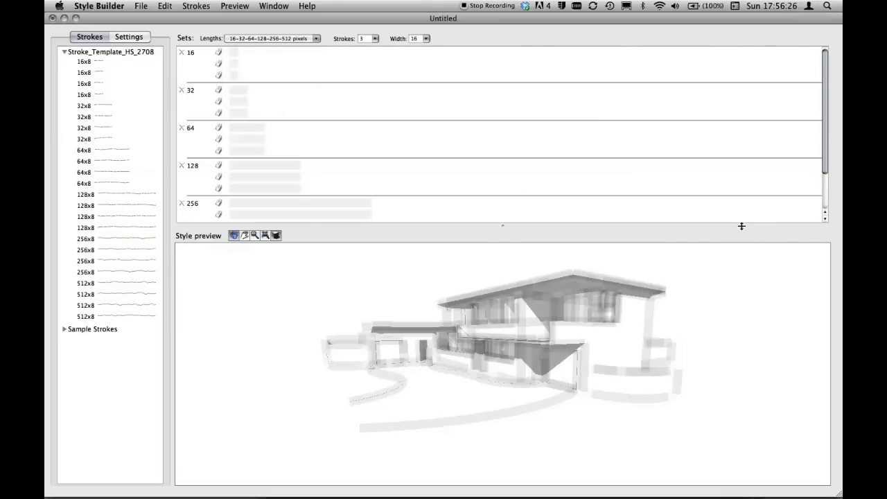
drag(741, 226, 758, 336)
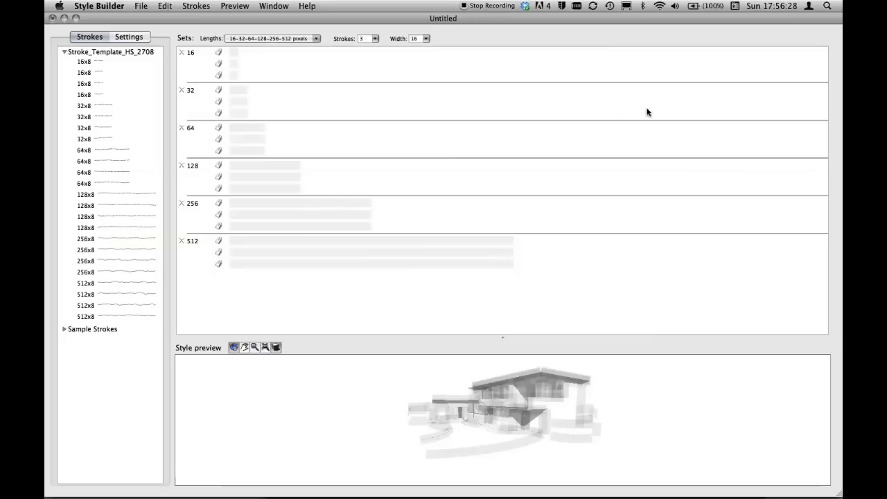
click(85, 65)
shift+click(91, 318)
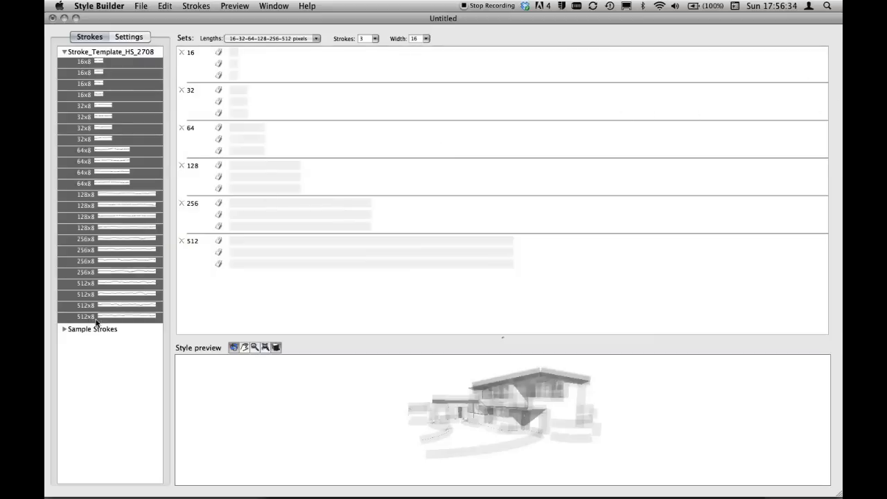
click(96, 318)
super+click(77, 313)
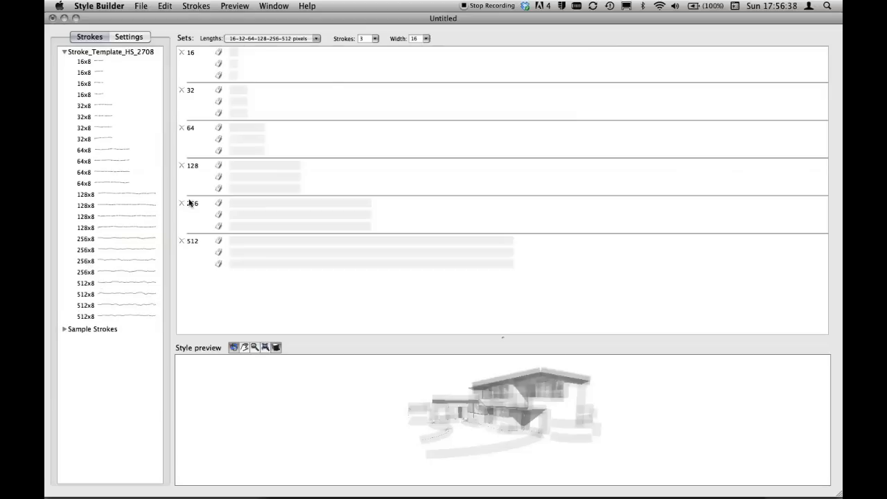
Step: Set the strokes per set to 4 and select all the template strokes
click(372, 42)
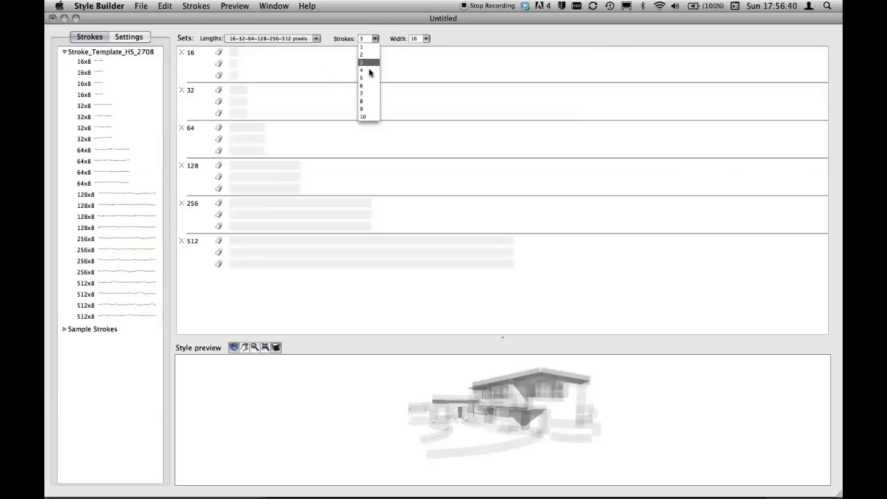
click(371, 72)
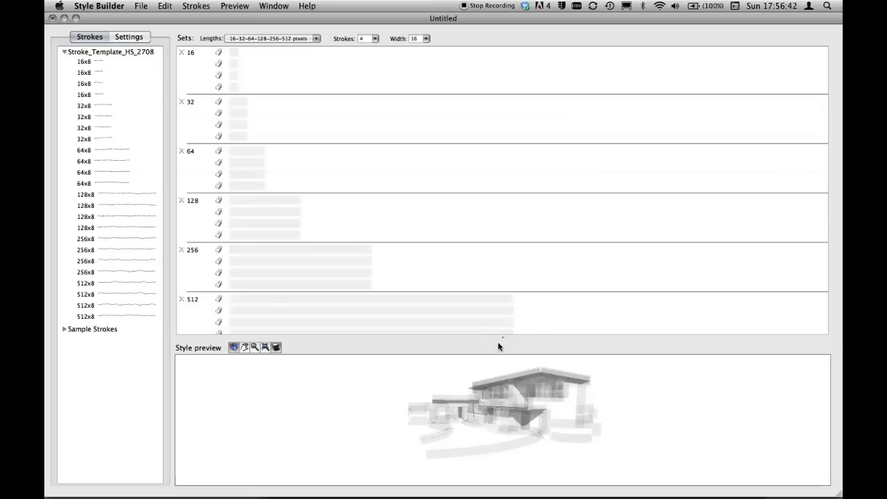
drag(502, 338, 503, 370)
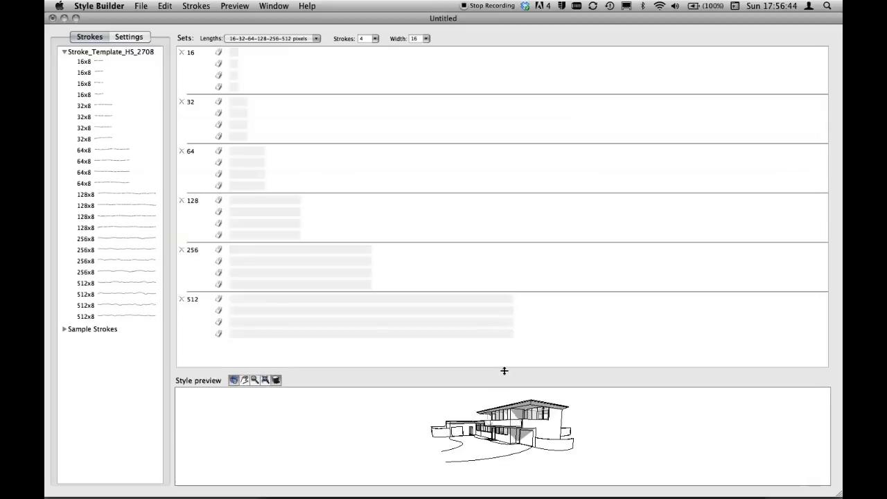
click(81, 317)
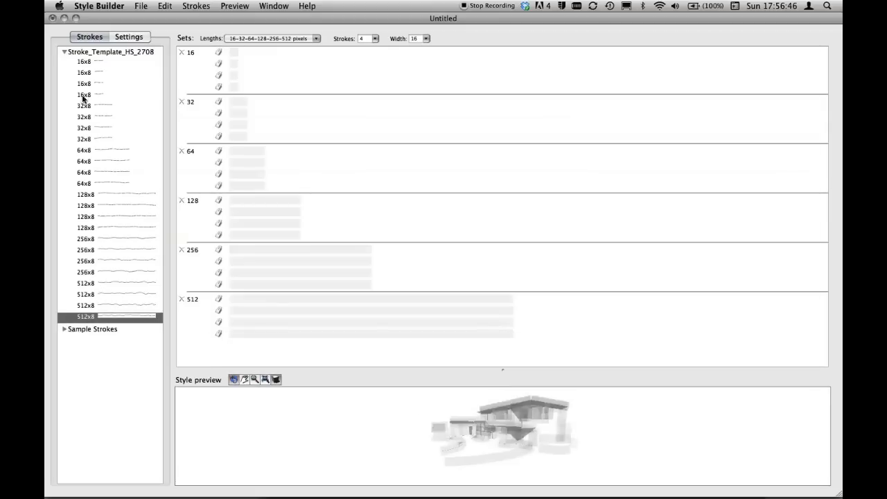
shift+click(78, 67)
Step: Drop all template strokes into the length sets, enlarge the house preview, and turn off shadows
drag(78, 68, 231, 56)
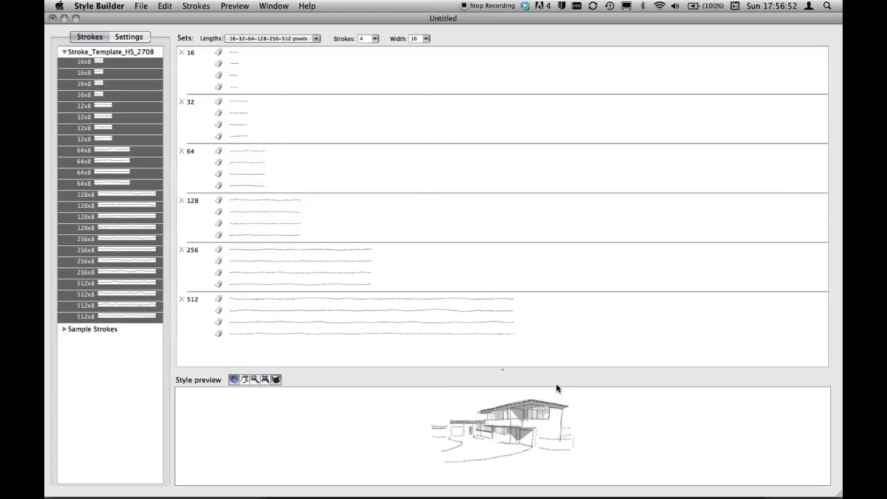
drag(545, 369, 474, 4)
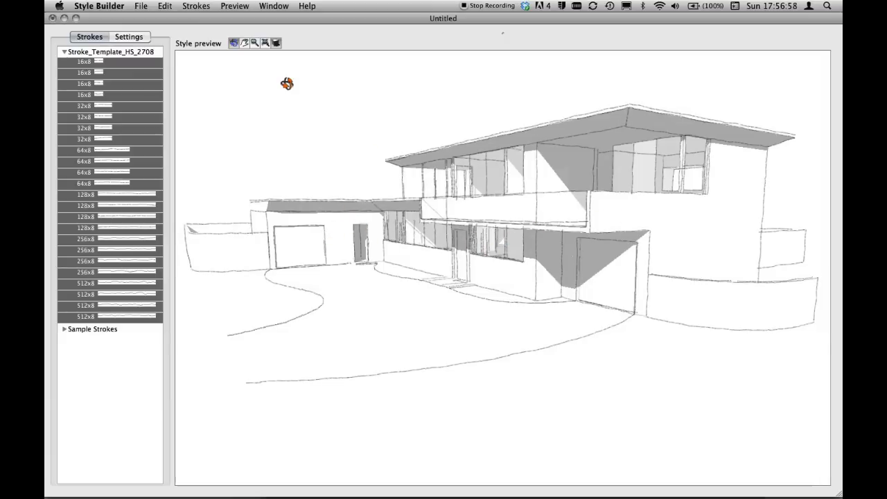
click(276, 43)
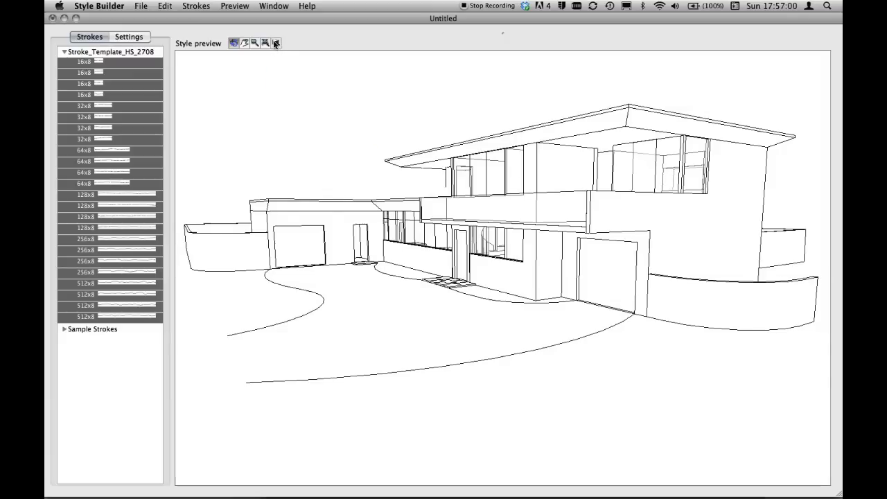
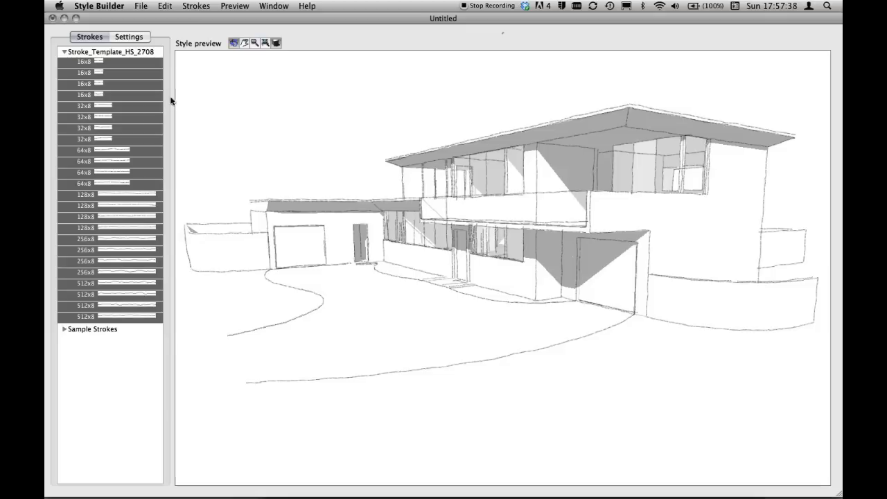
Step: Enable Halo at 3 and Extensions at 3, and name the style HS_Freehand
click(131, 37)
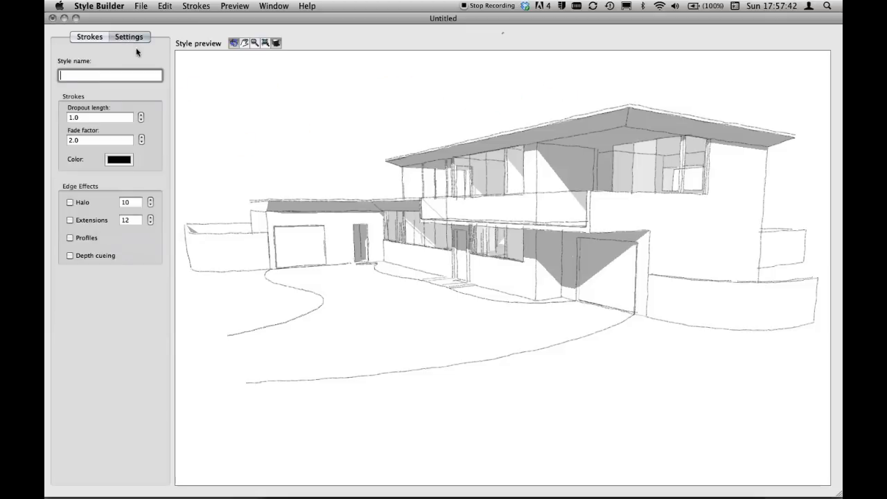
click(70, 203)
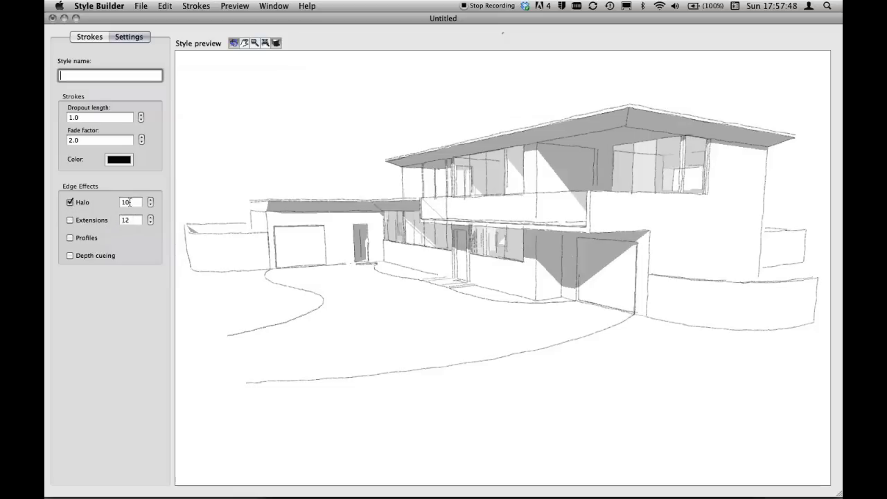
drag(130, 203, 118, 203)
text(3)
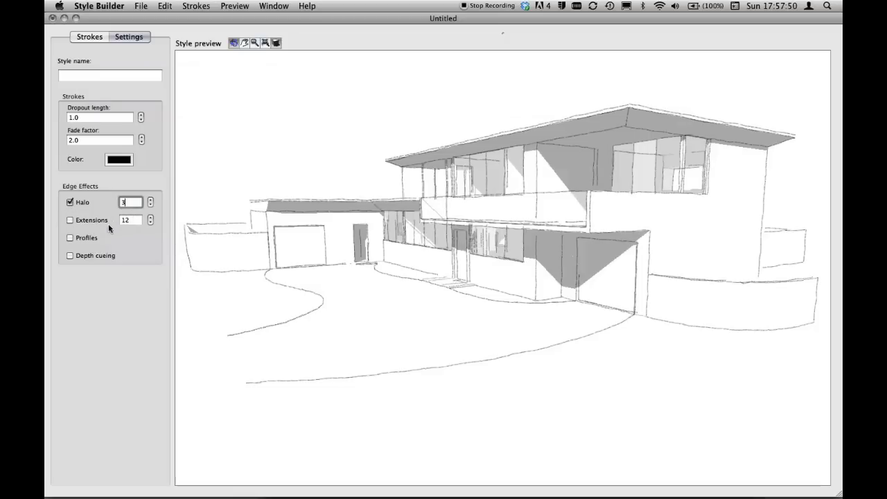
click(70, 220)
drag(129, 219, 118, 219)
text(3)
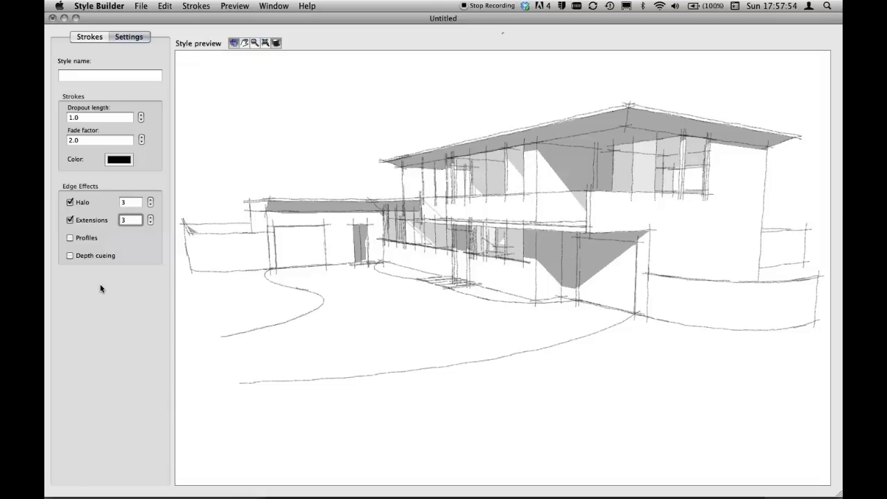
click(196, 259)
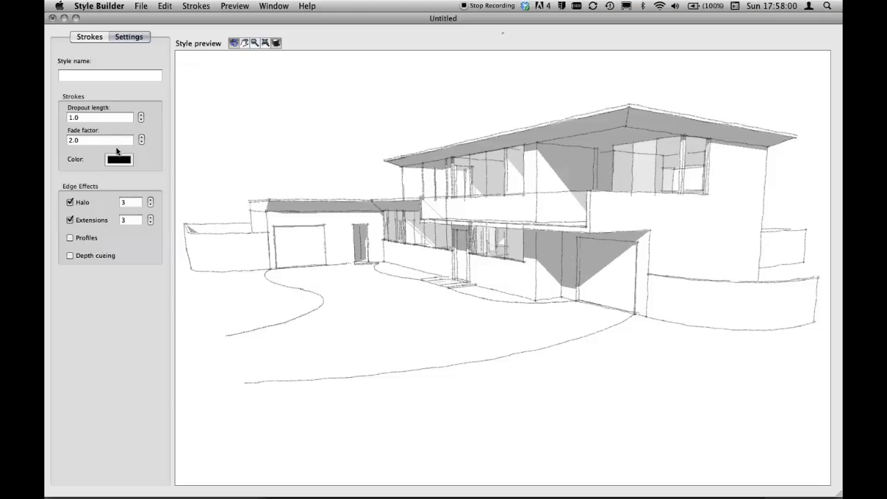
click(121, 76)
text(HS_F)
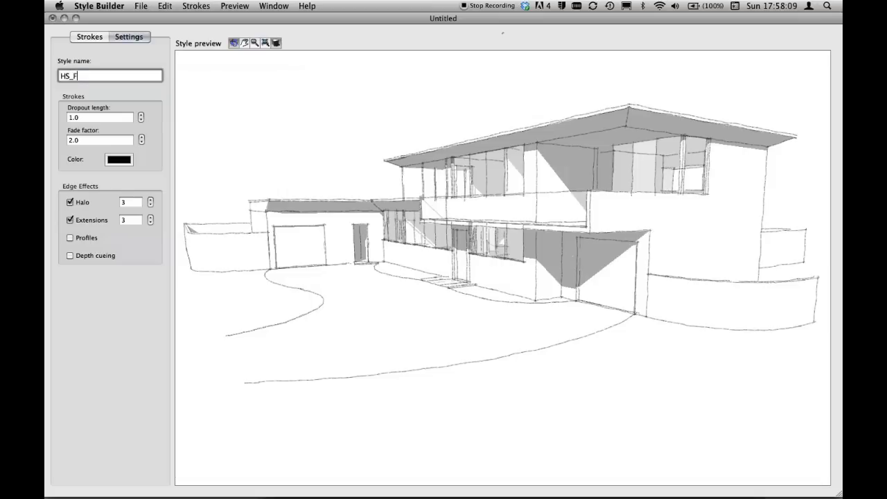
text(reehand)
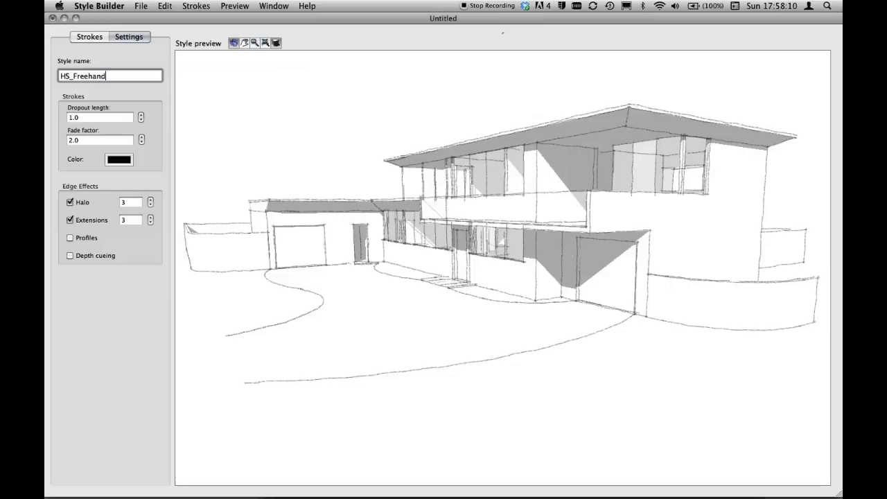
Step: Start Save As and browse to Library/Application Support/Google SketchUp 8/SketchUp/Styles/HS
click(140, 5)
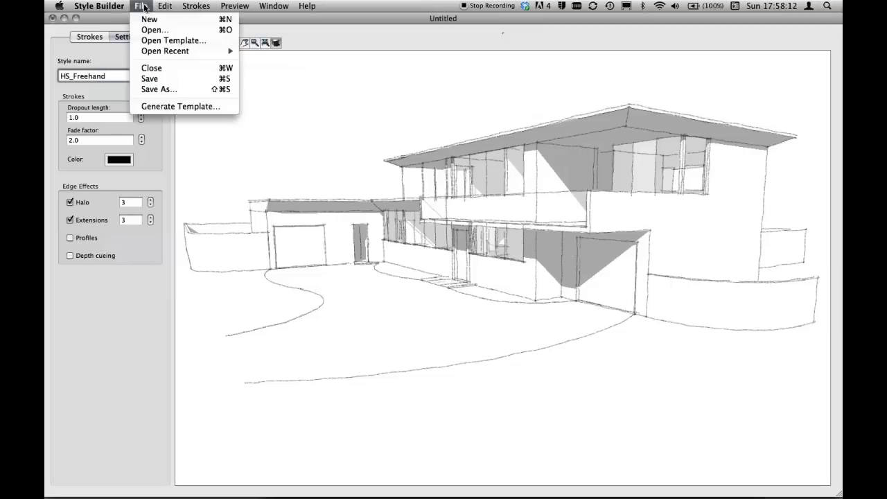
click(166, 90)
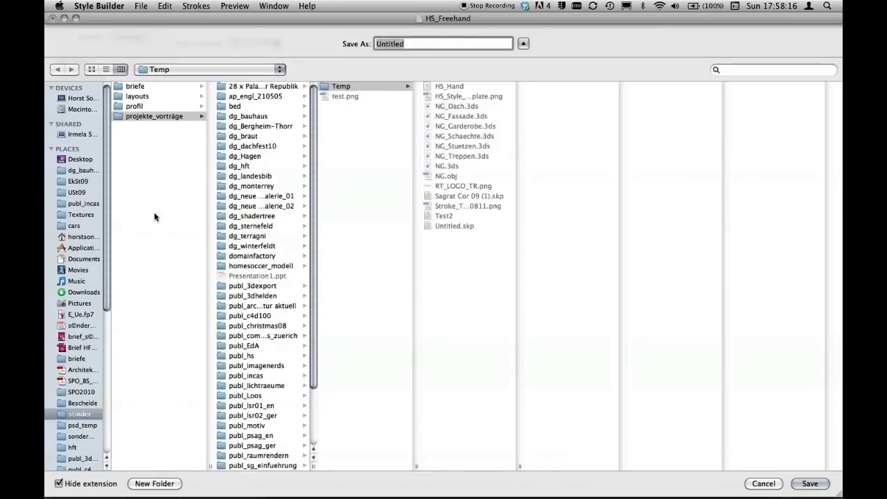
click(79, 110)
click(184, 119)
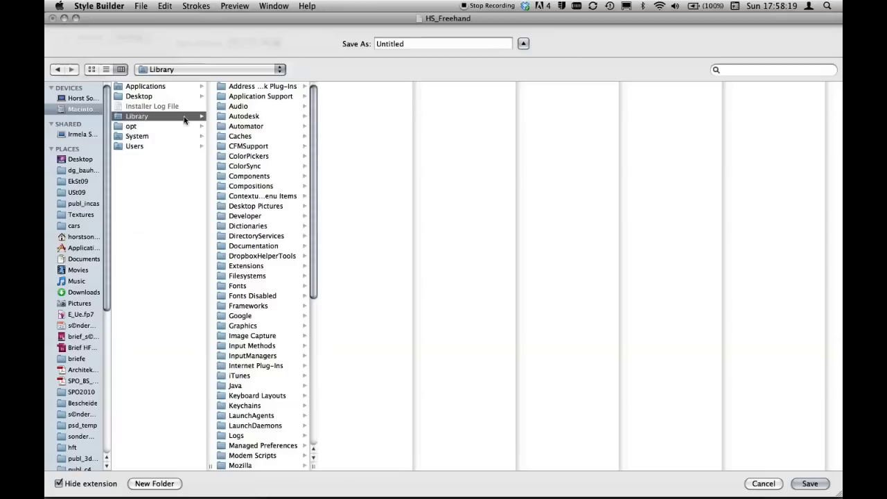
click(250, 97)
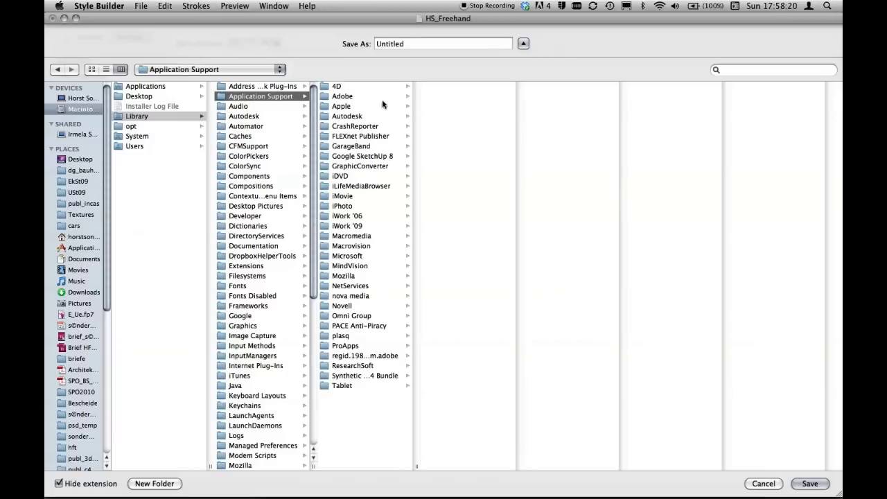
click(378, 159)
key(Right)
key(Right)
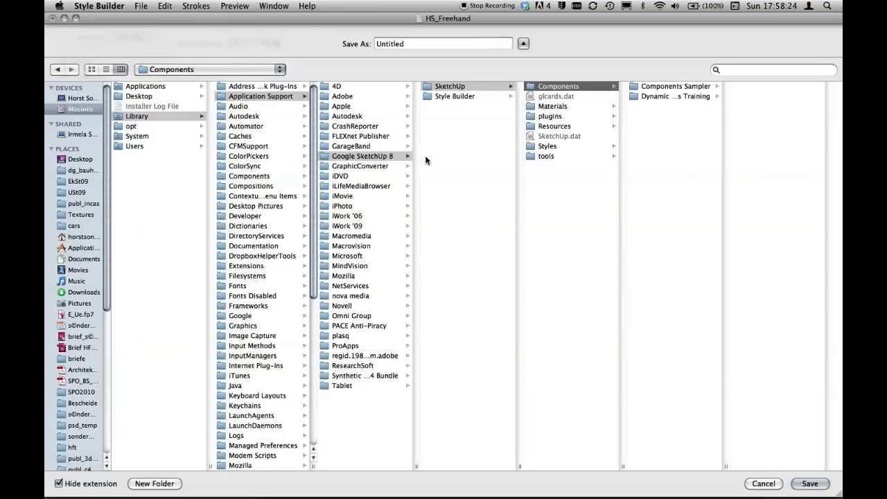
key(Down)
key(Down)
key(Down)
key(Down)
key(Up)
key(Right)
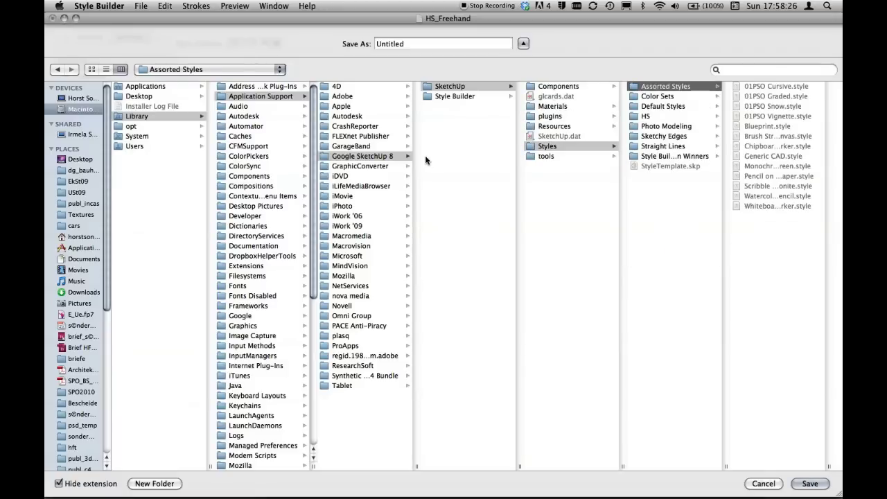
key(Down)
key(Down)
key(Down)
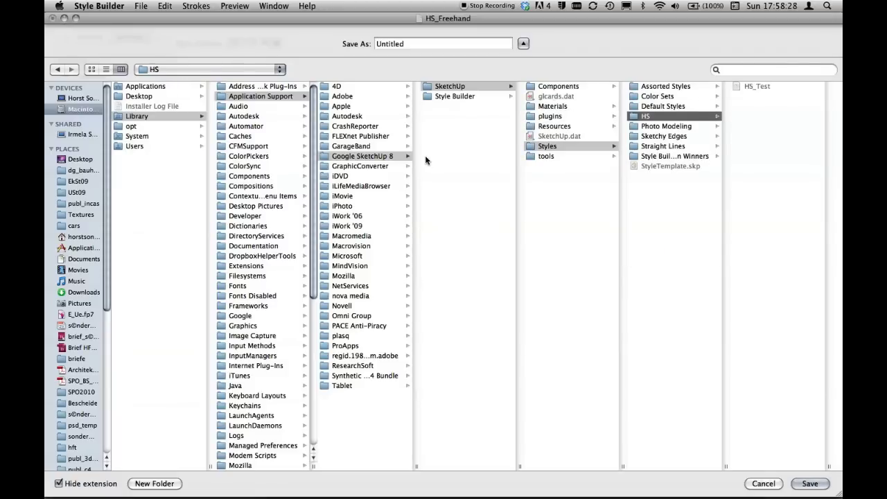
Step: Replace the Untitled file name with HS_Freehand and save the style
click(420, 45)
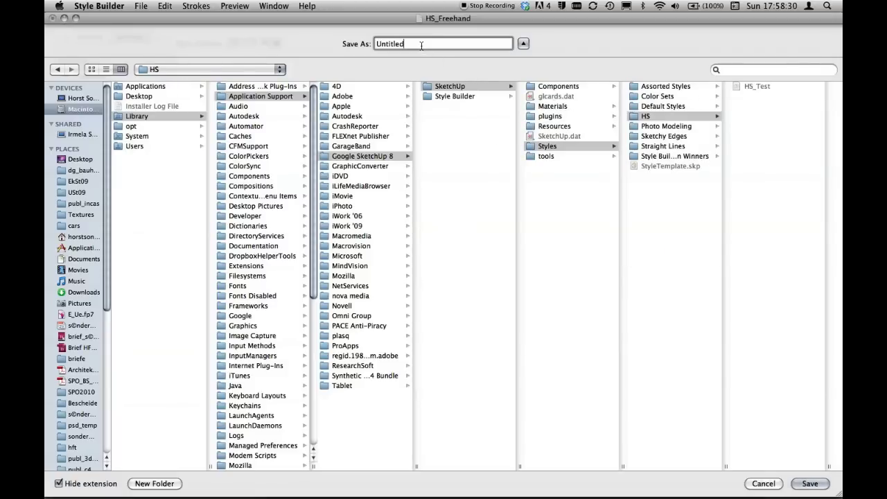
key(BackSpace)
key(BackSpace)
key(BackSpace)
key(BackSpace)
key(BackSpace)
key(BackSpace)
text(HS)
text(_Freehand)
click(810, 483)
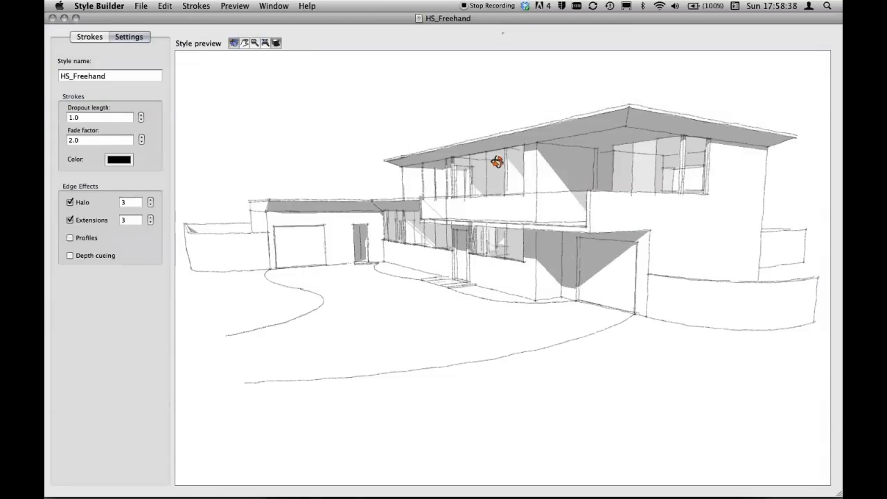
Step: Refresh the HS collection in SketchUp, apply HS_Freehand, and check its edge settings
key(super+Tab)
key(super+Tab)
key(super+Tab)
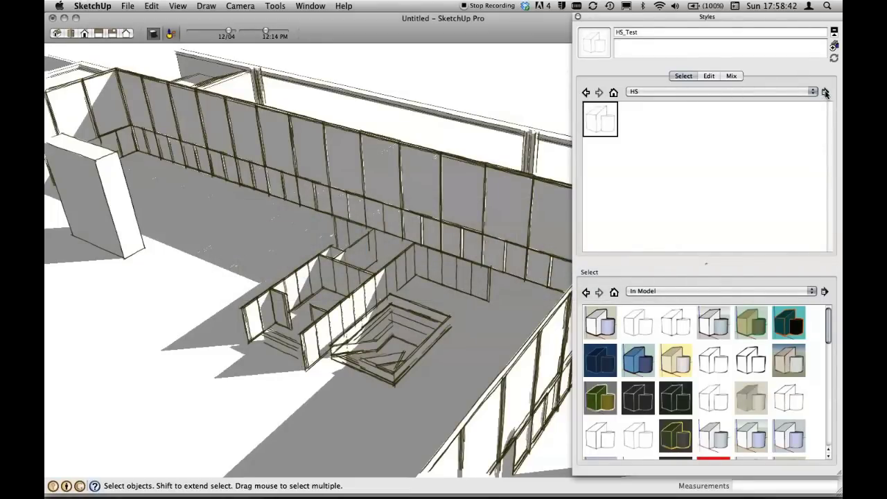
click(825, 92)
click(728, 202)
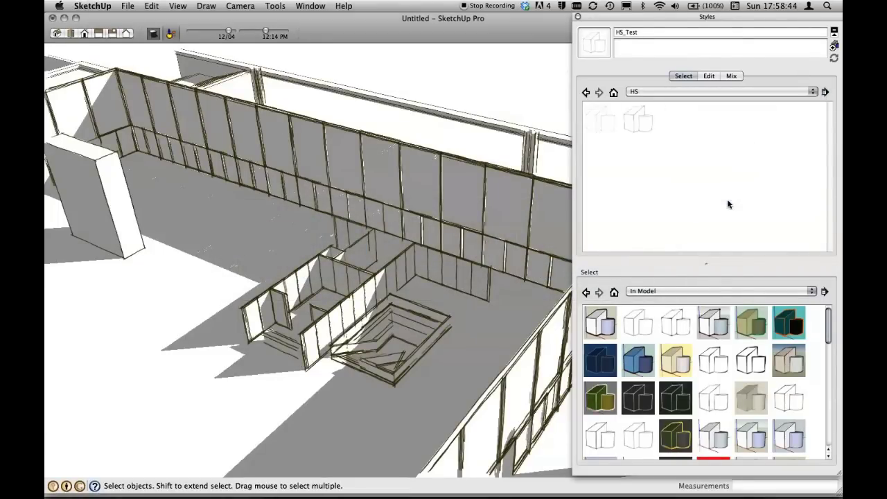
click(602, 123)
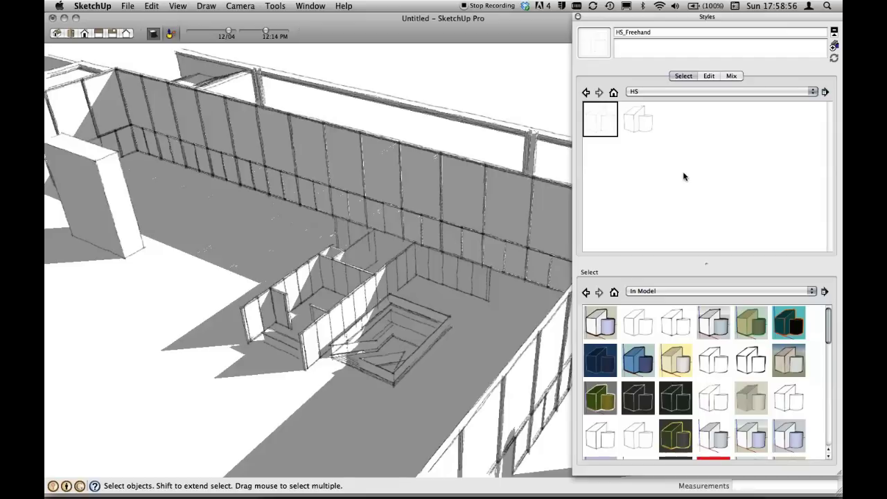
click(709, 77)
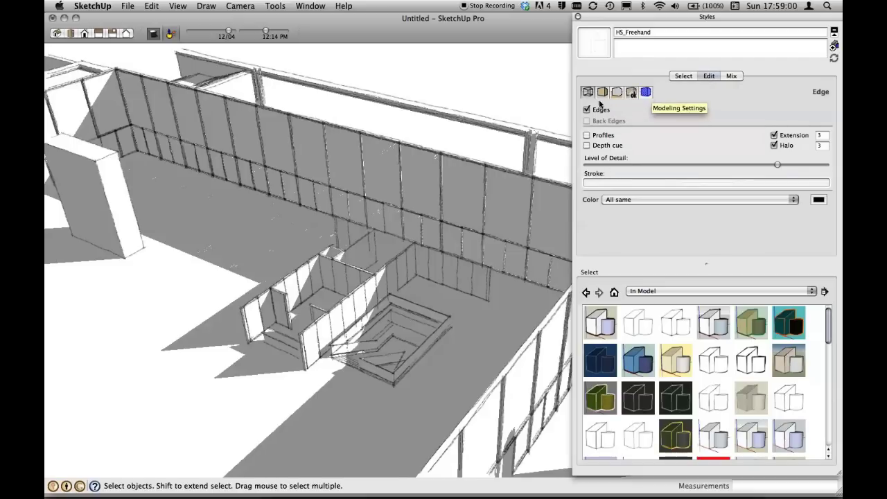
click(587, 94)
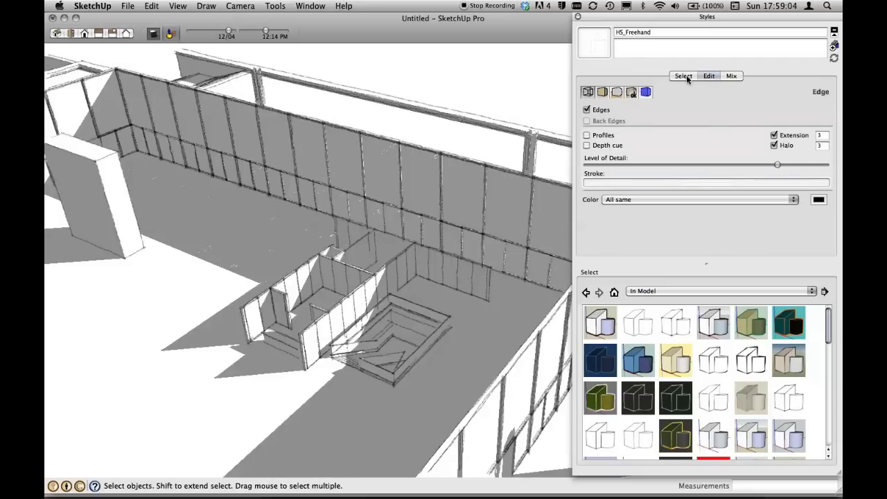
click(686, 77)
Step: Apply PSO Cursive from Assorted Styles and review its edge, face, background and watermark settings
click(676, 92)
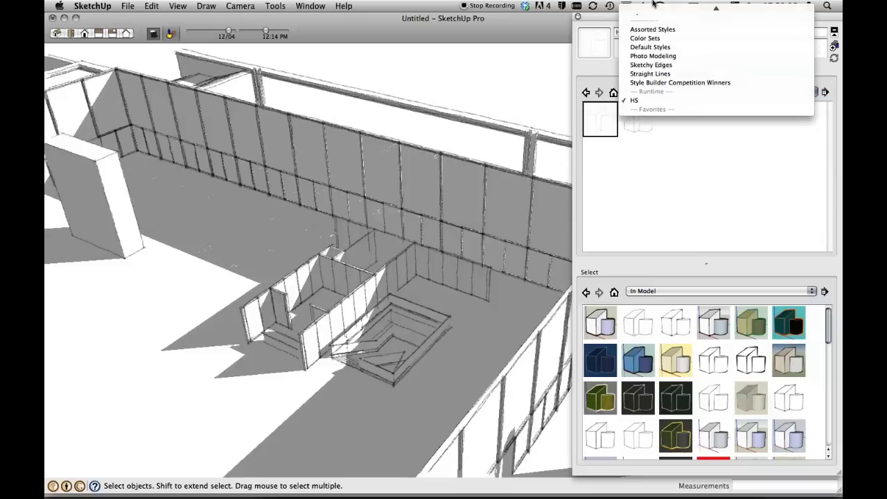
click(647, 35)
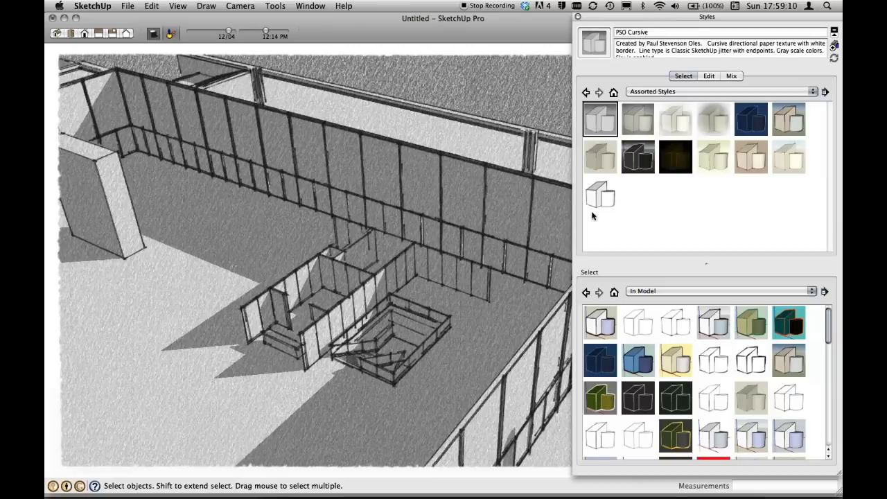
click(710, 76)
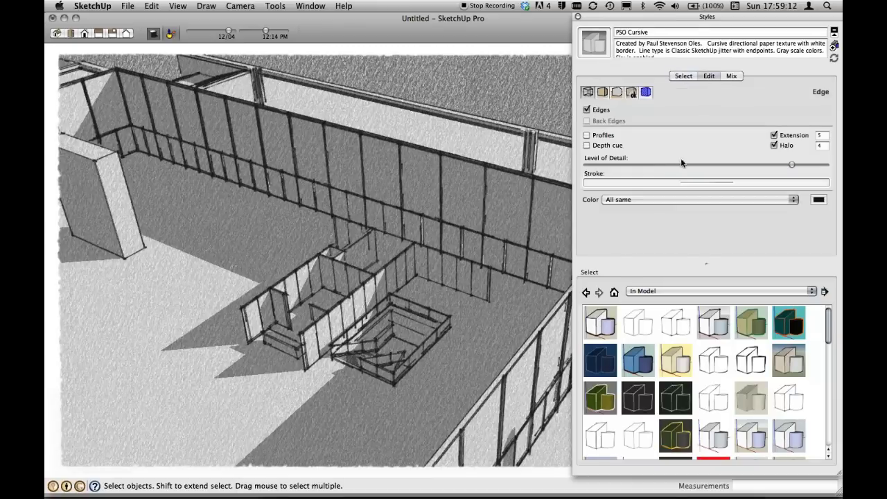
click(602, 92)
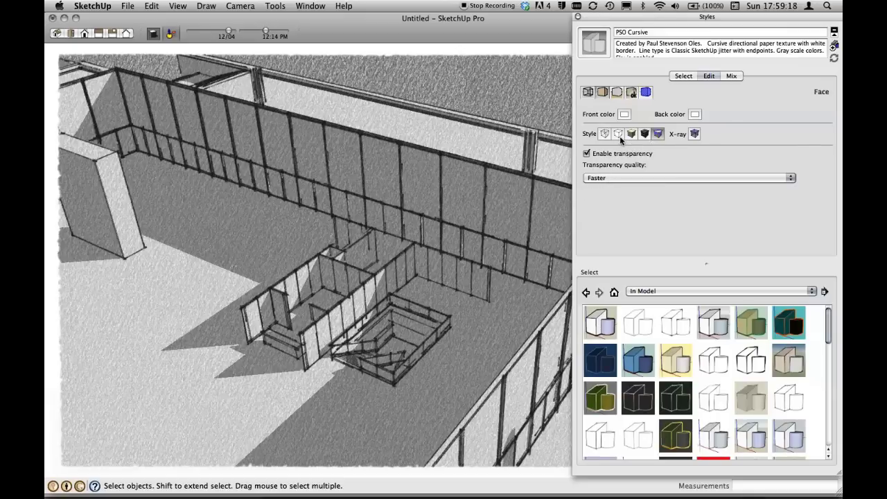
click(631, 93)
click(632, 93)
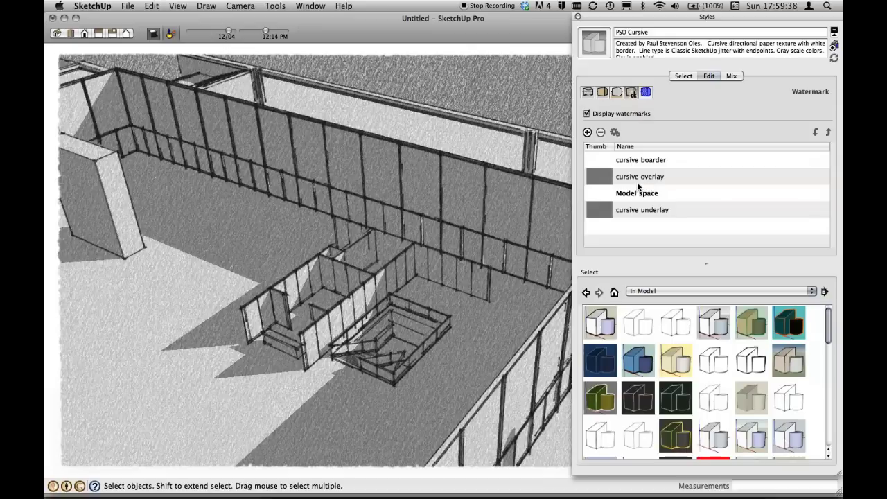
click(587, 93)
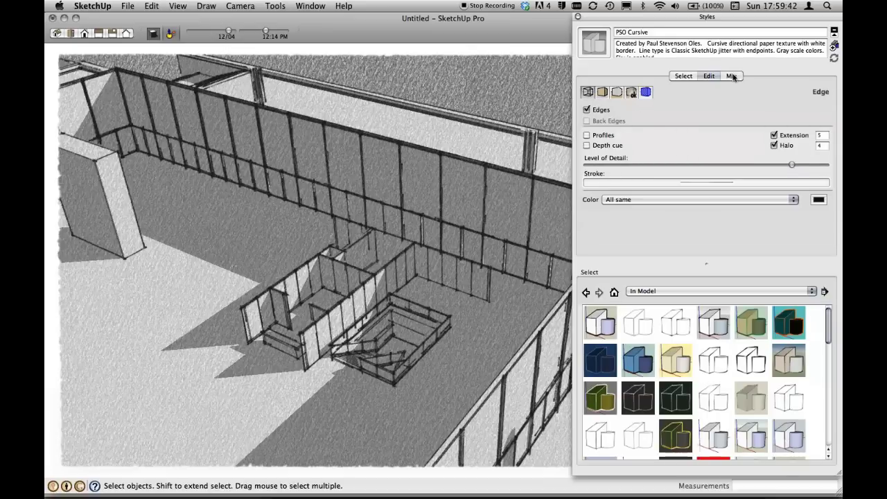
click(733, 76)
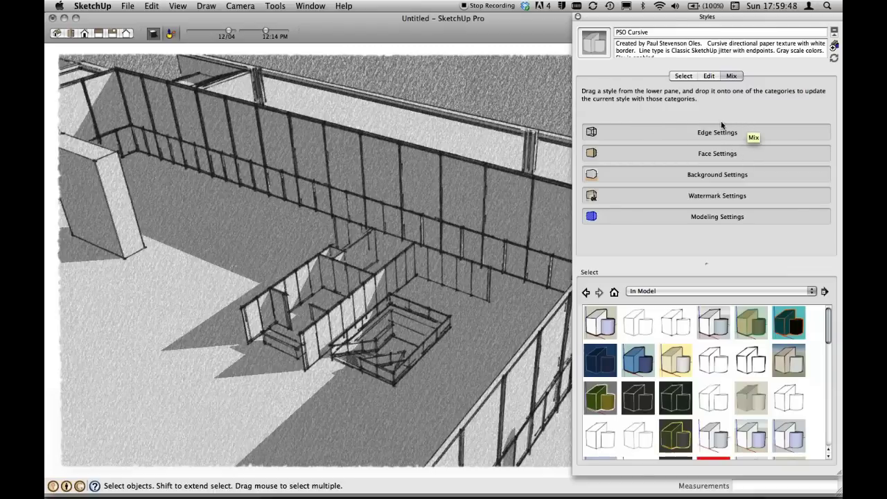
Step: Drag HS_Freehand from the HS collection onto Edge Settings, then view the resulting edge settings
click(739, 292)
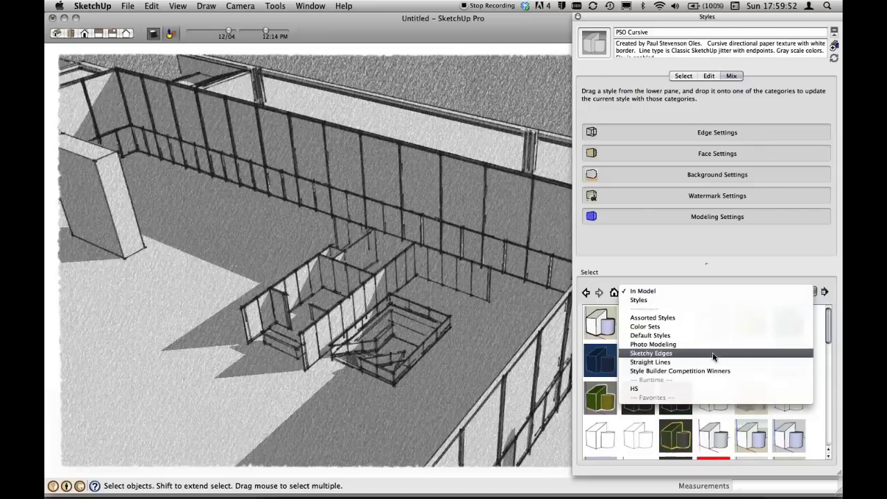
click(694, 390)
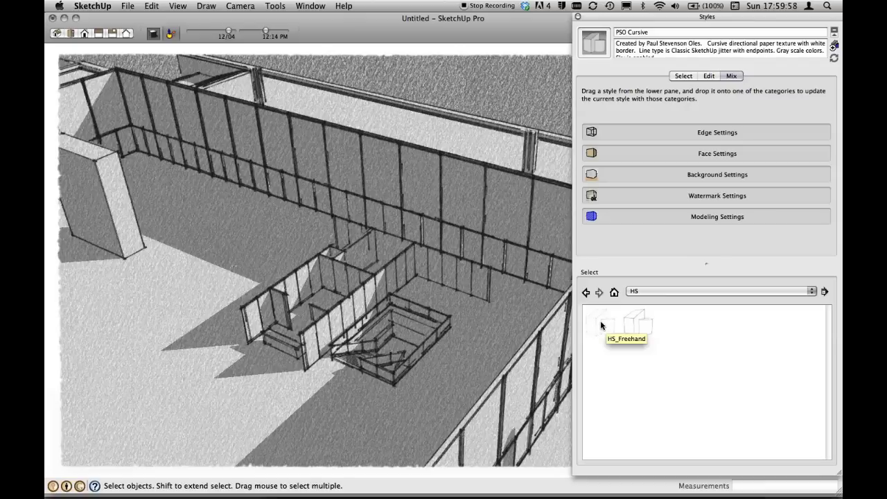
drag(601, 326, 632, 132)
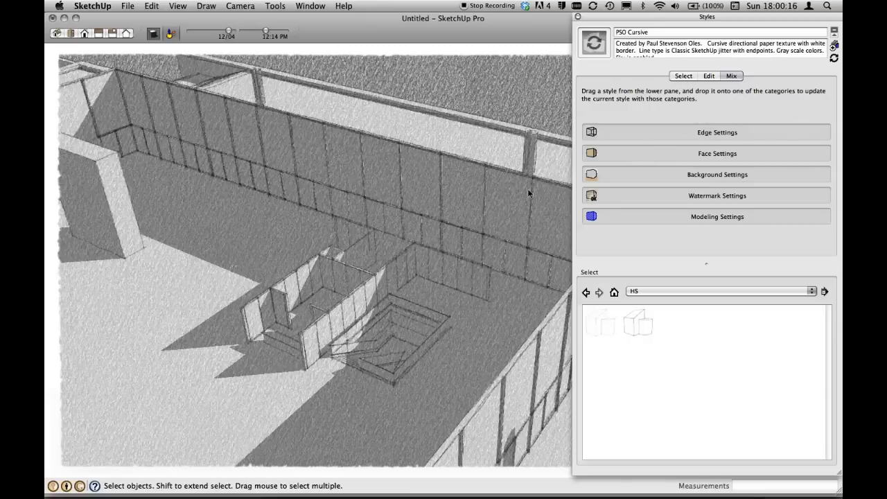
click(682, 76)
click(709, 76)
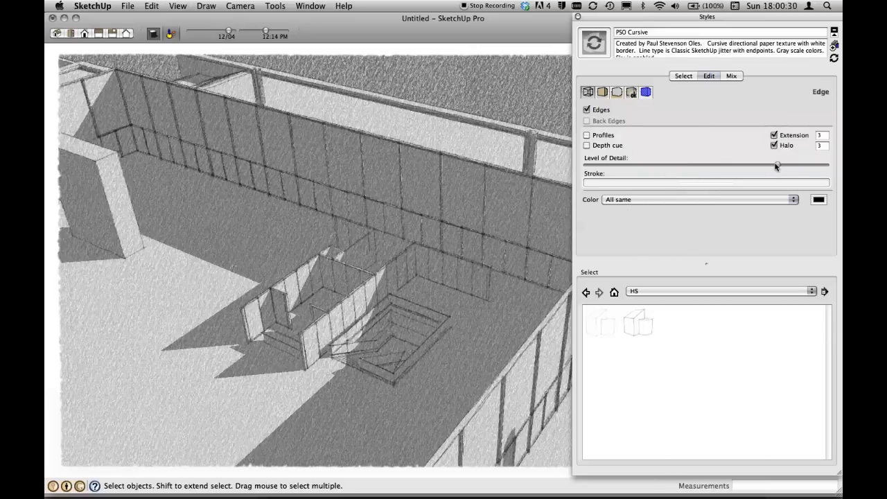
Step: Raise the edge Level of Detail, then glance at Style Builder and return to SketchUp
drag(777, 166, 792, 166)
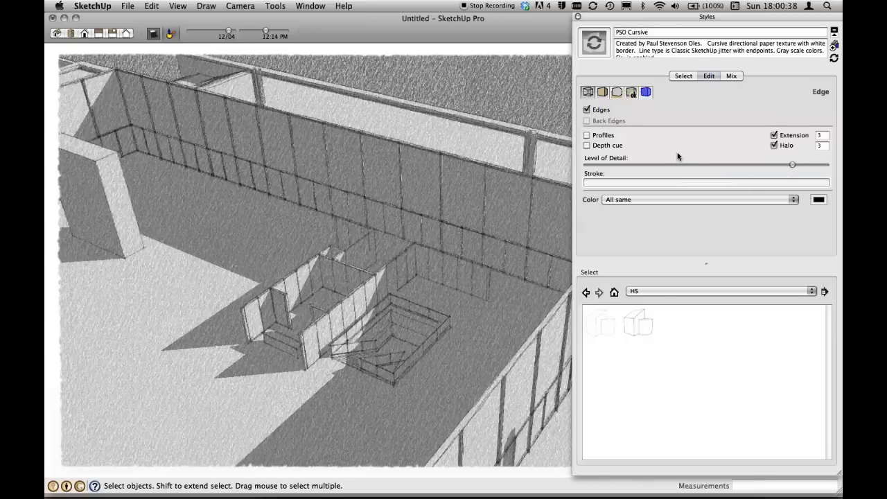
key(super+Tab)
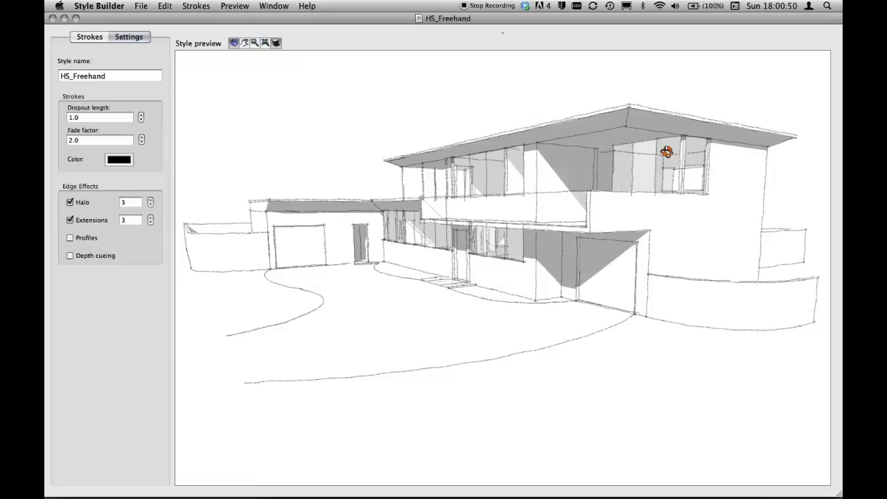
key(super+Tab)
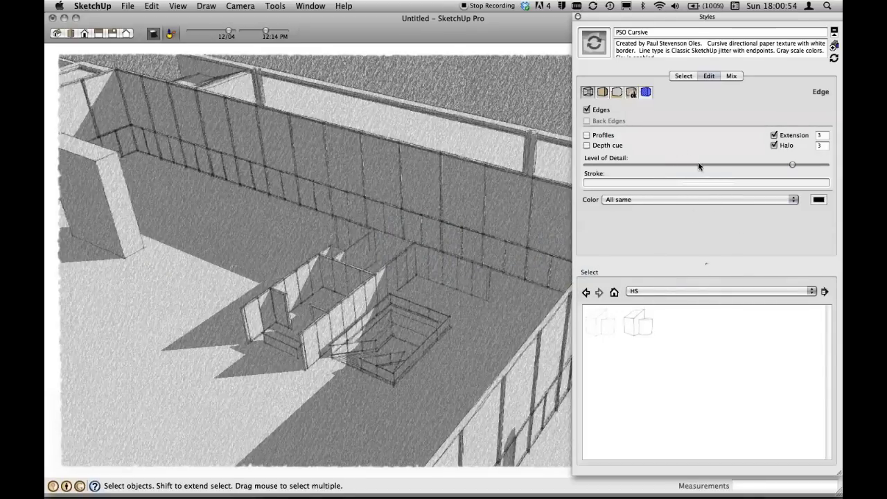
Step: Reposition the Styles panel and orbit the model to view the building from another angle
click(683, 76)
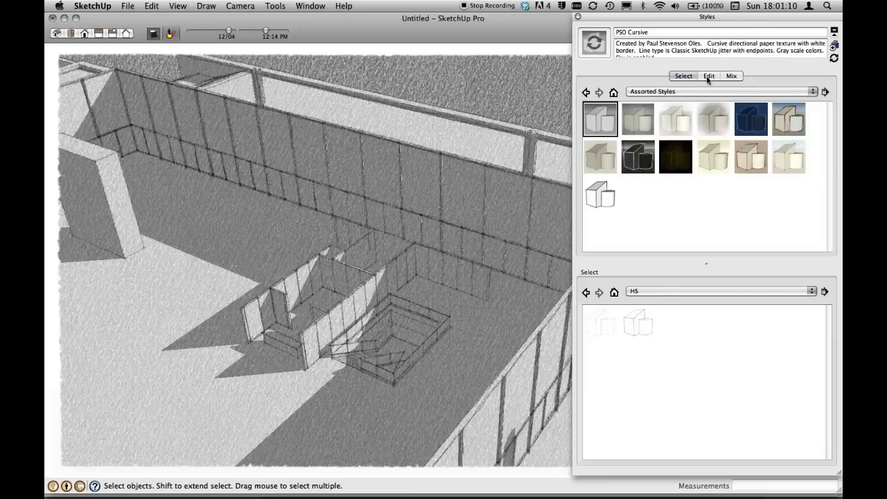
click(709, 76)
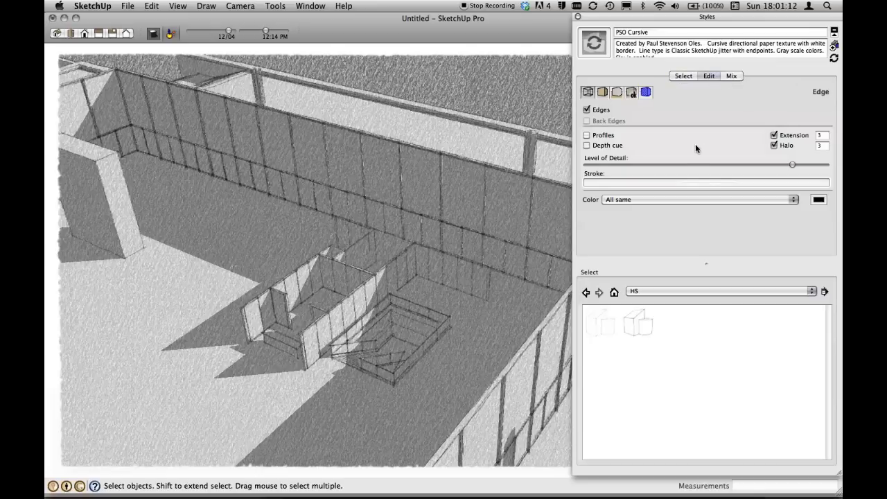
click(686, 78)
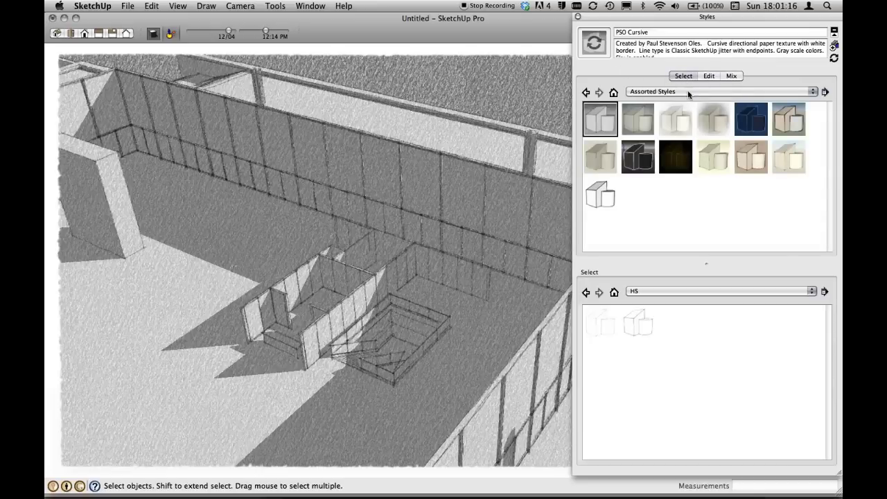
click(709, 77)
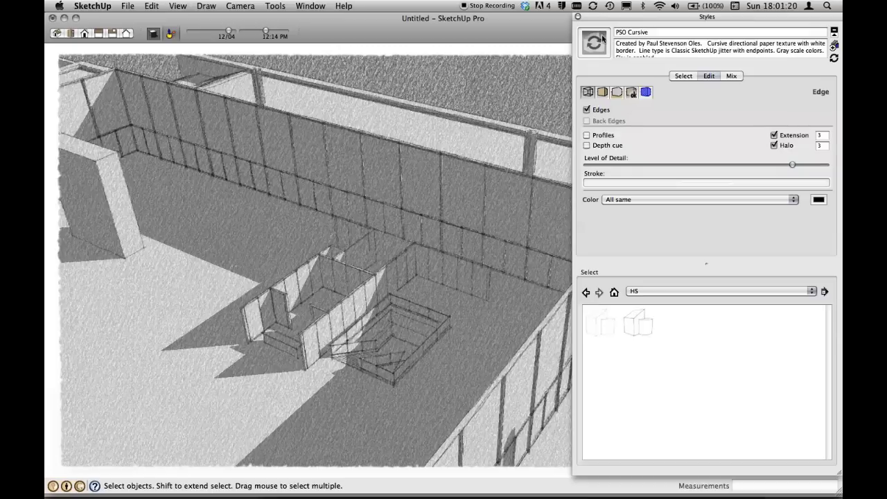
mouse_move(651, 18)
mouse_down()
mouse_move(464, 40)
mouse_move(437, 25)
mouse_up()
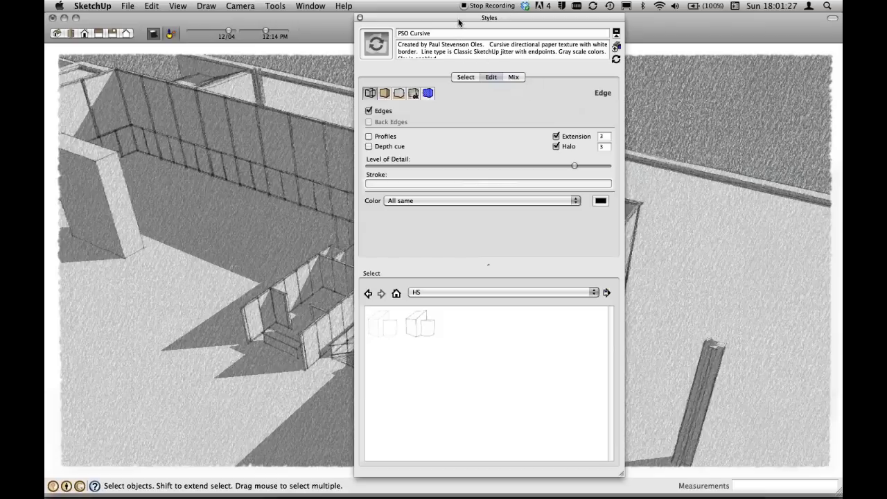
drag(458, 21, 459, 20)
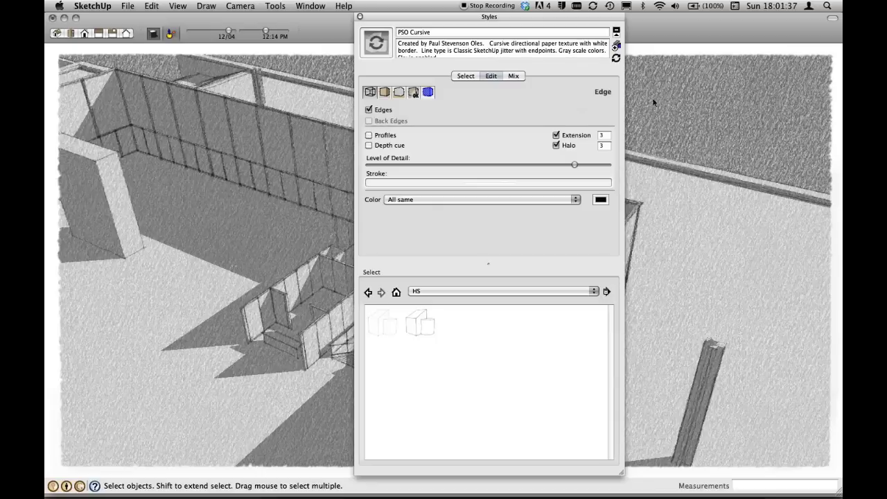
drag(518, 17, 719, 18)
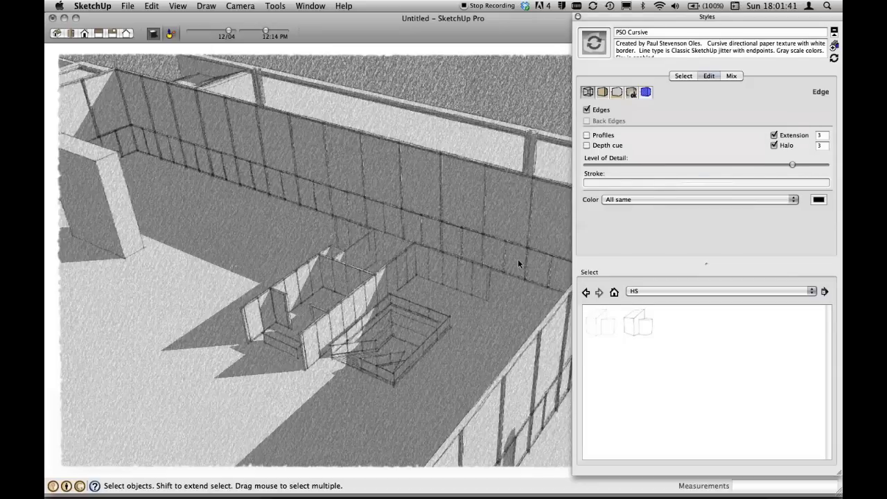
mouse_move(518, 262)
middle_down()
mouse_move(514, 217)
mouse_move(505, 228)
middle_up()
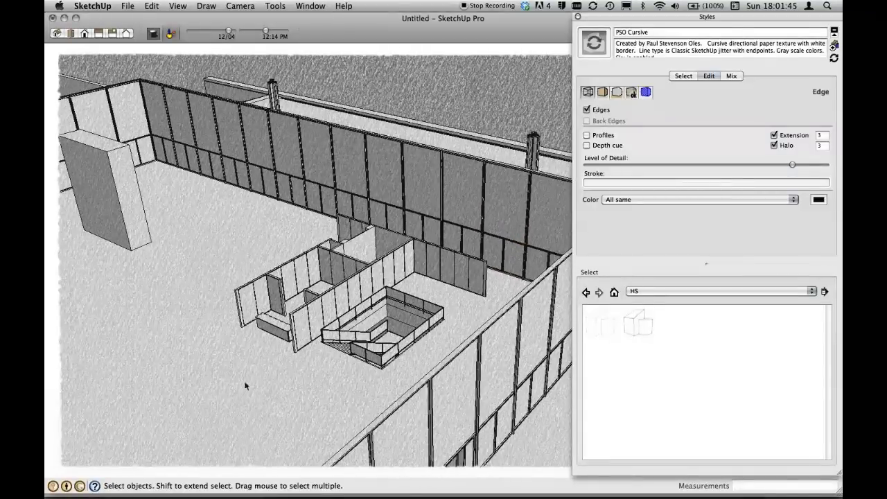
mouse_move(329, 264)
middle_down()
mouse_move(356, 277)
mouse_move(350, 295)
mouse_move(358, 280)
middle_up()
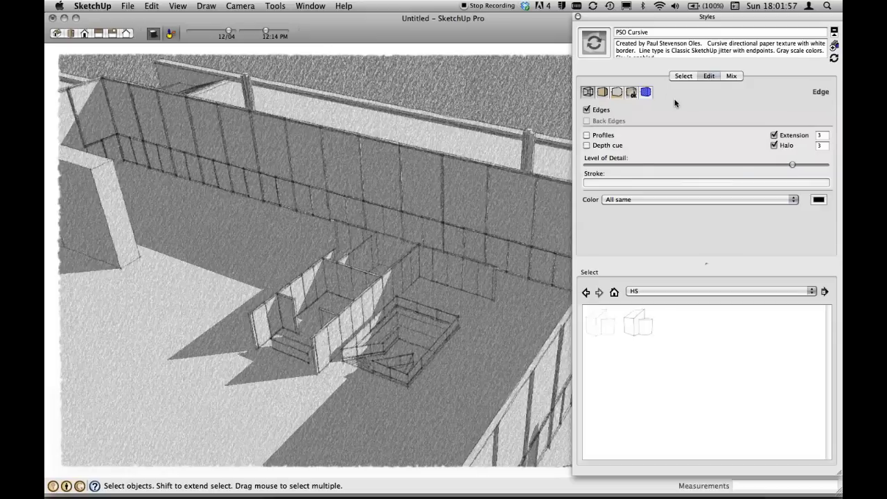
Step: Look over PSO Cursive's watermark layers, then go back to the style list
click(630, 93)
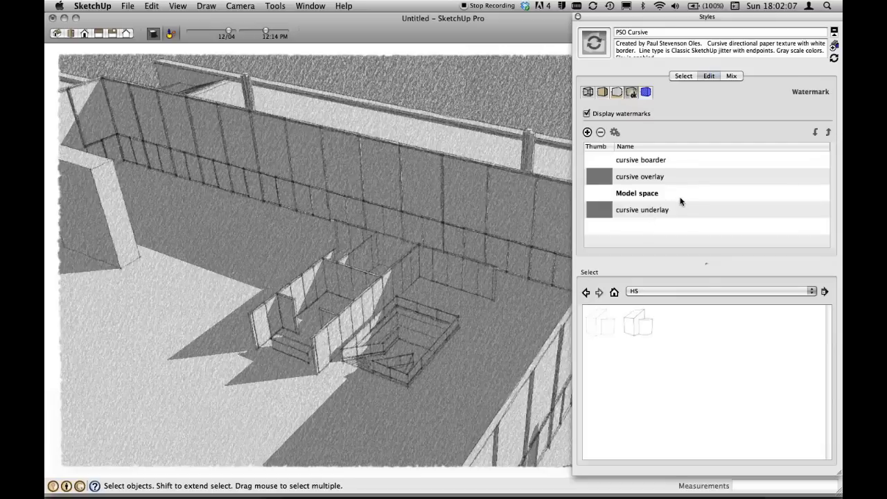
click(683, 76)
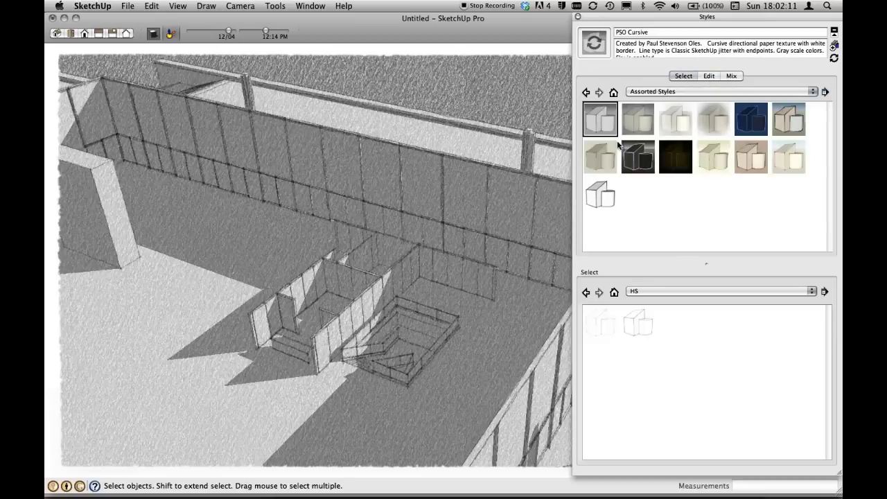
Step: Apply HS_Freehand and enable Display watermarks in its Watermark settings
click(601, 323)
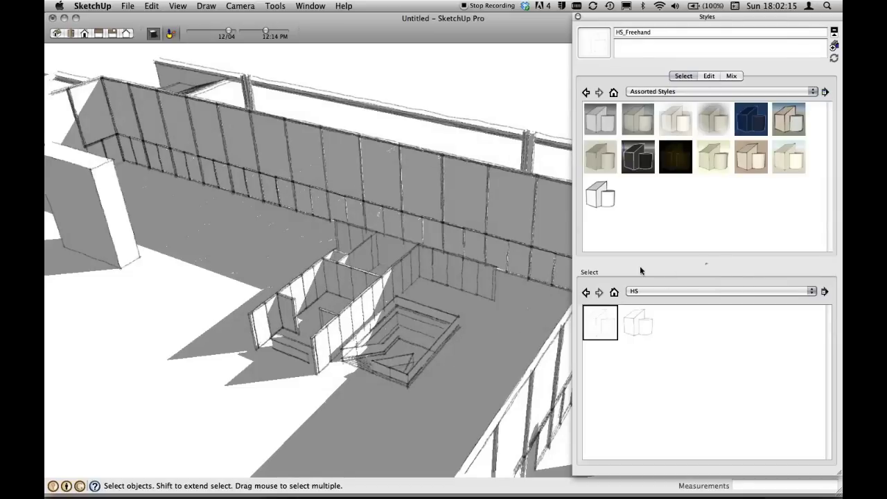
click(709, 77)
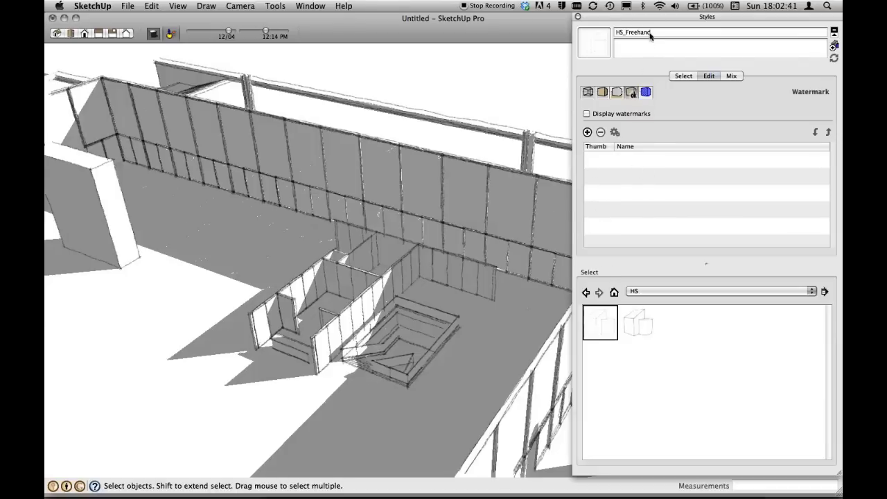
drag(658, 20, 444, 20)
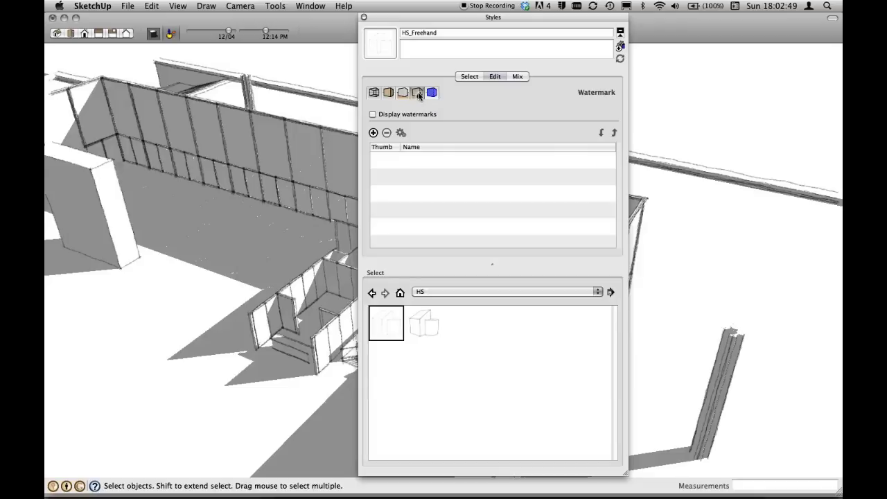
click(373, 114)
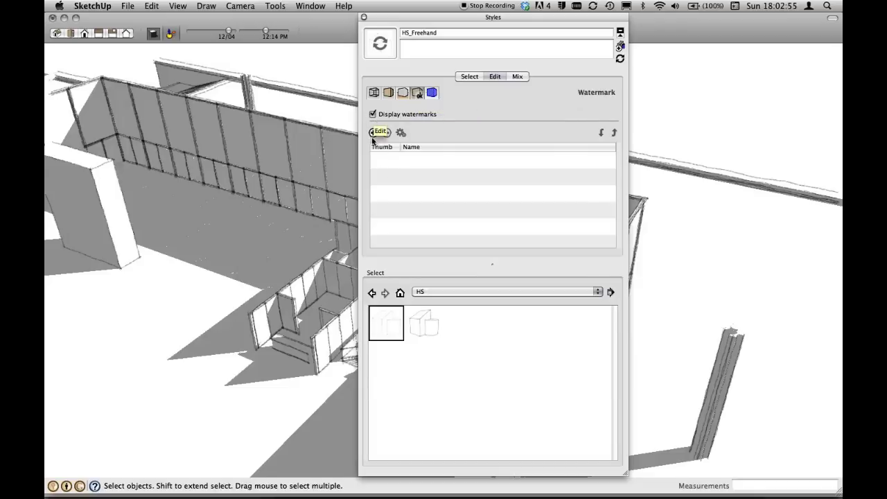
Step: Add RT_LOGO_TR.png as an overlay watermark named Rendertalk
click(372, 132)
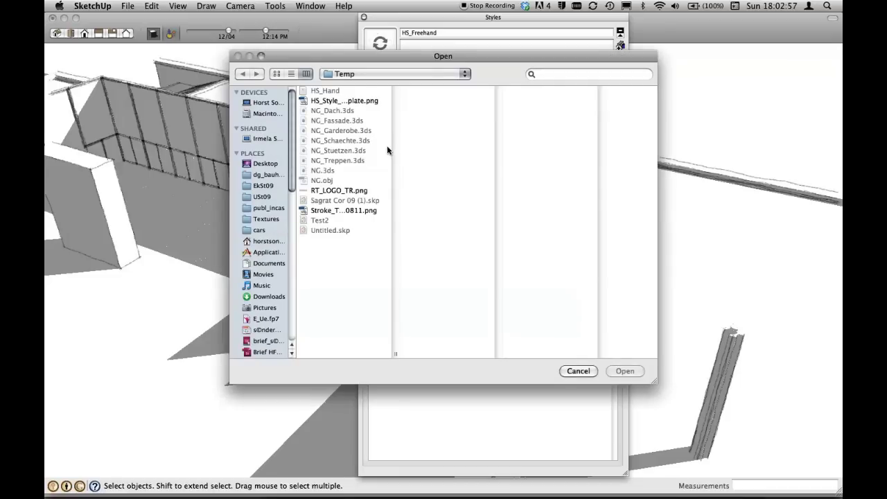
click(343, 191)
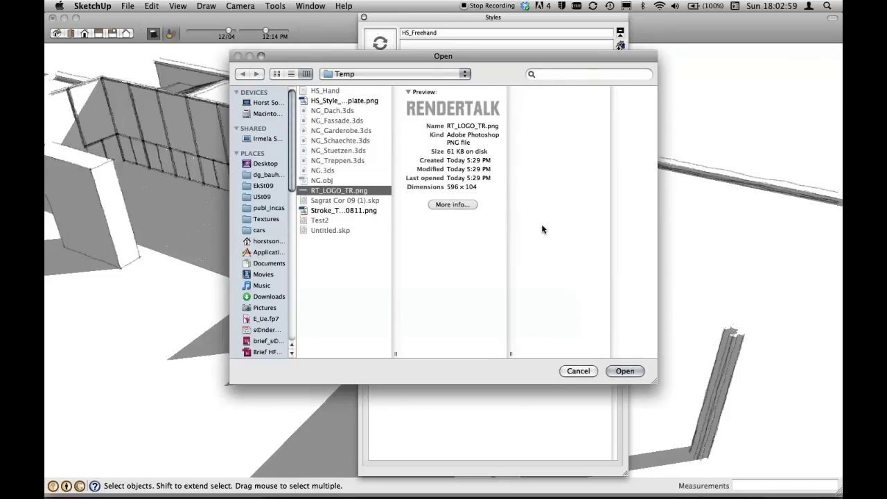
click(625, 371)
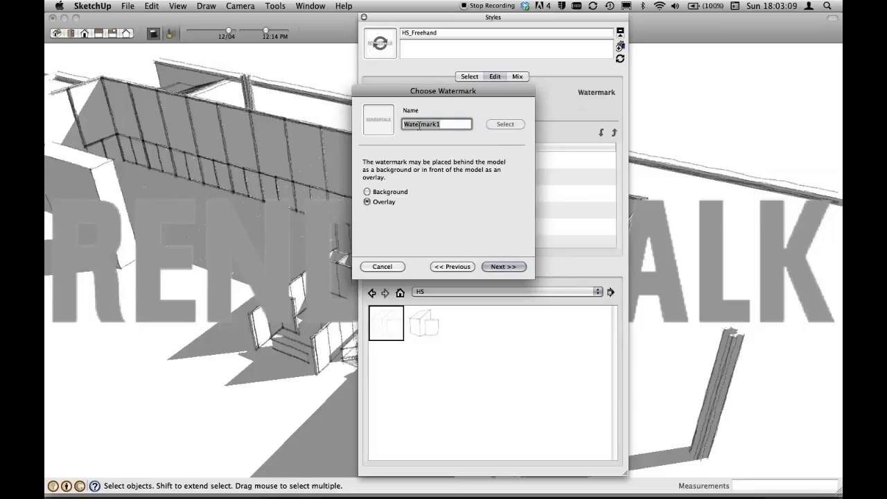
text(R)
text(Endertalk)
click(409, 124)
key(BackSpace)
text(e)
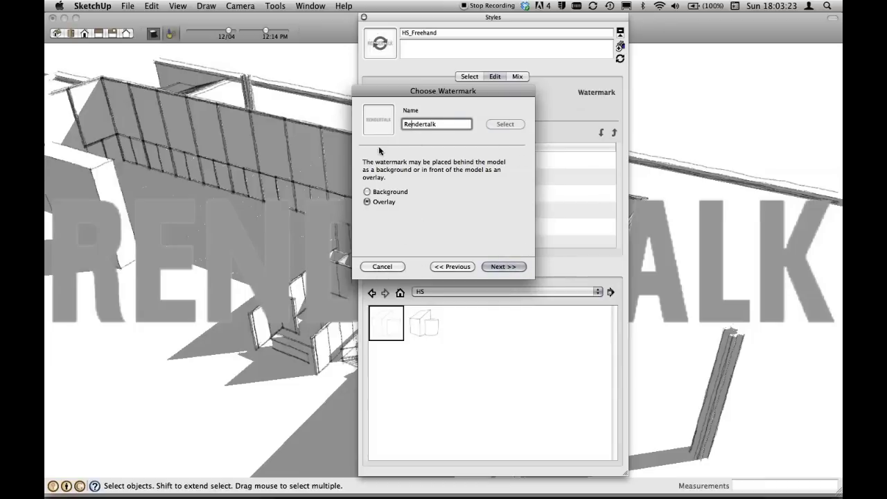
Step: Leave the RENDERTALK watermark with Create Mask off and the Blend slider fully at Image
click(489, 266)
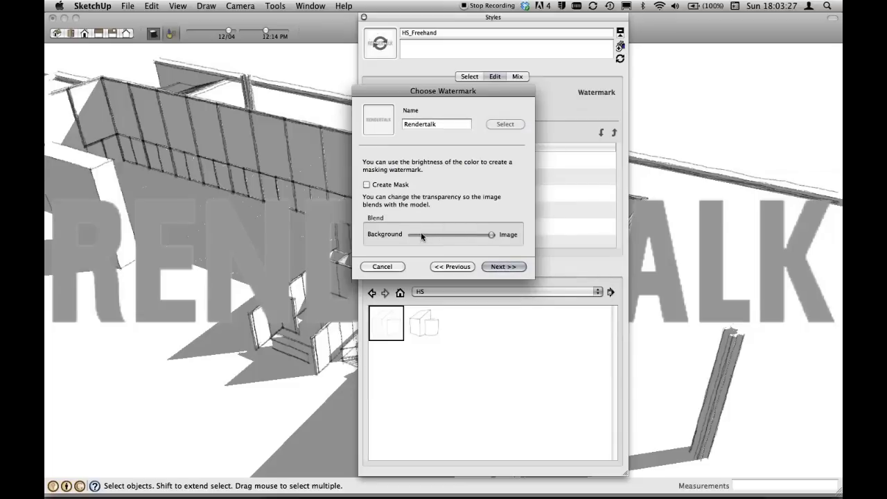
mouse_move(491, 235)
mouse_down()
mouse_move(402, 238)
mouse_move(415, 237)
mouse_up()
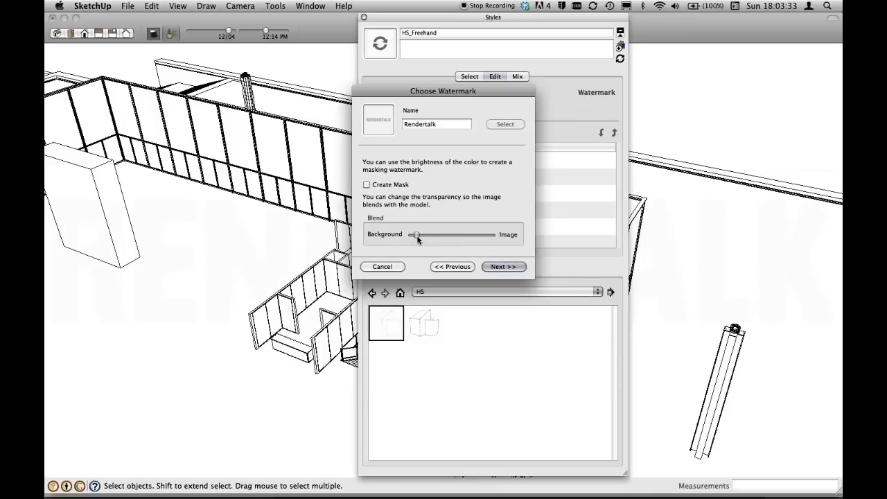
mouse_move(416, 234)
mouse_down()
mouse_move(502, 234)
mouse_move(492, 234)
mouse_up()
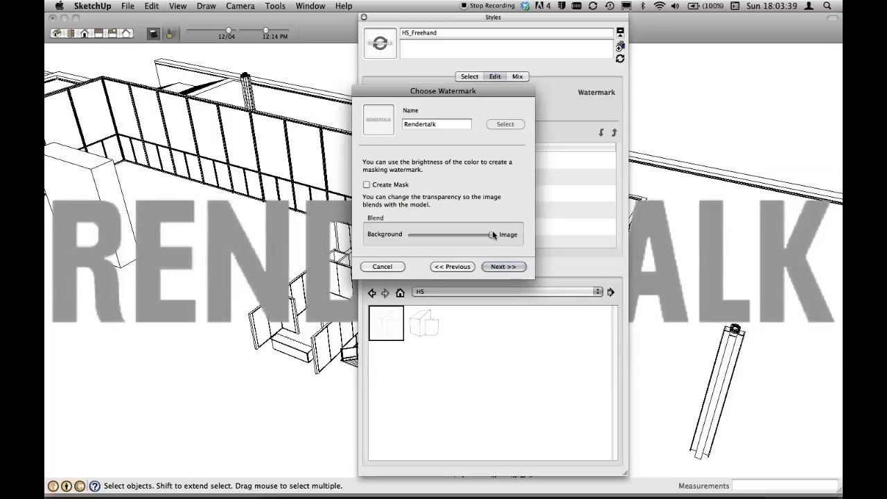
click(366, 185)
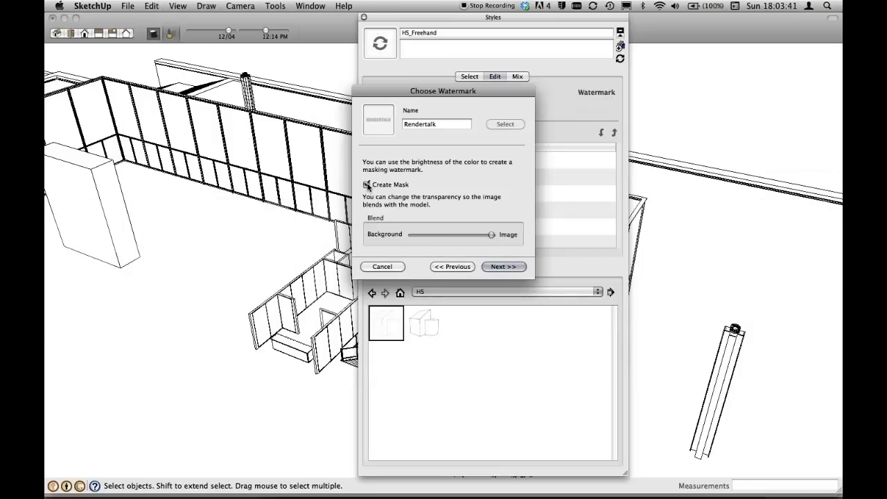
click(367, 185)
click(366, 185)
click(366, 184)
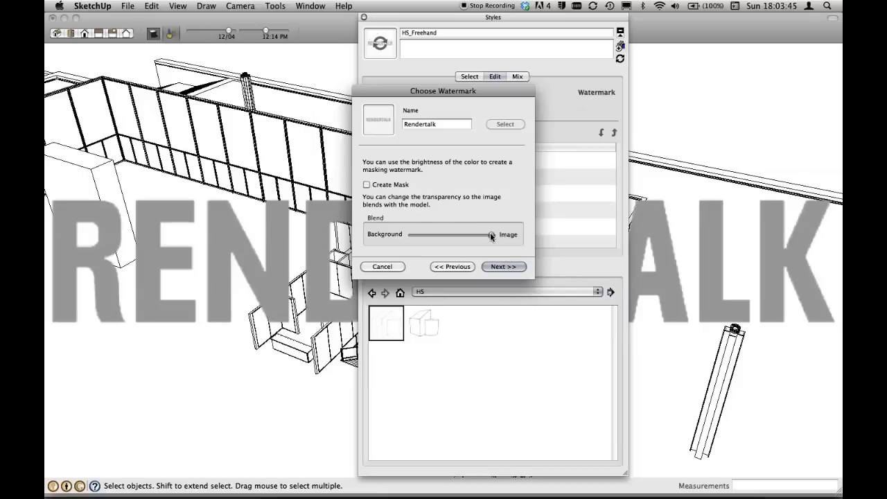
drag(491, 234, 455, 235)
click(503, 270)
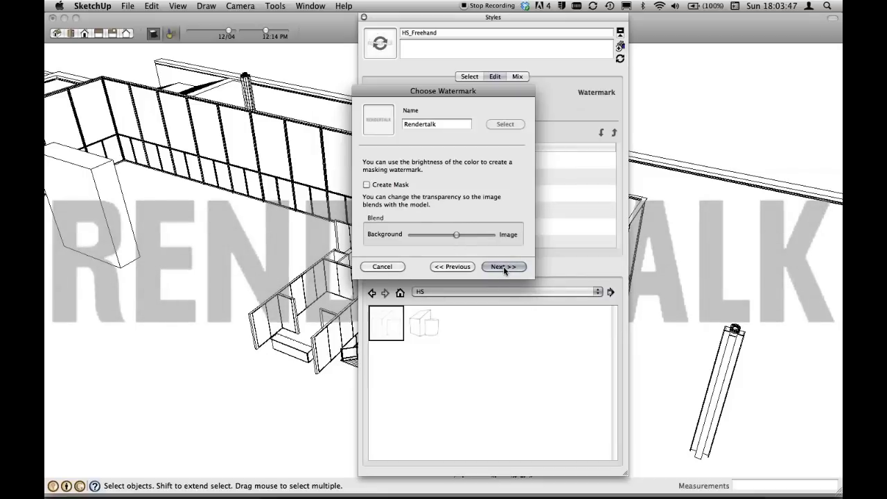
drag(456, 235, 489, 235)
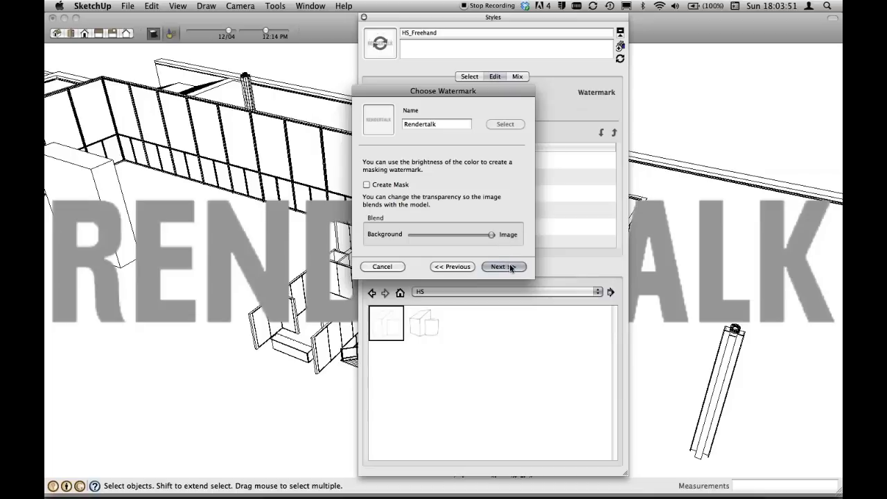
click(509, 267)
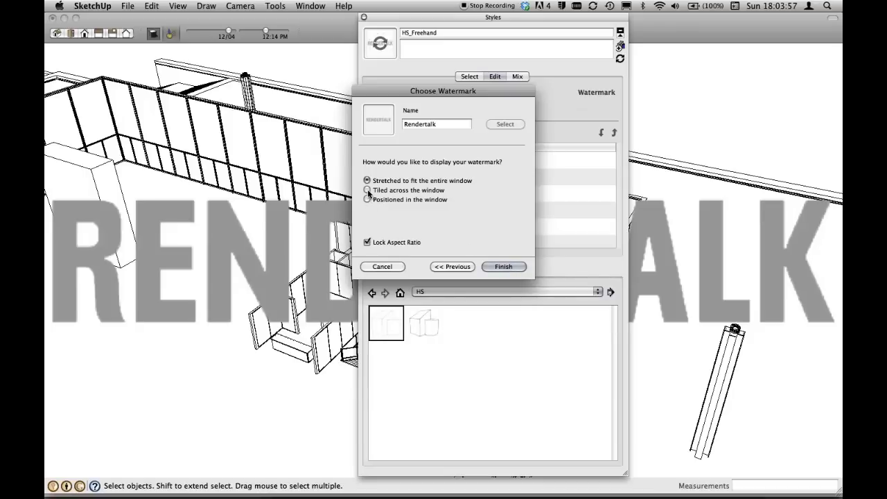
Step: Position the watermark once at the bottom-right grid point, scale it down, and finish
click(367, 190)
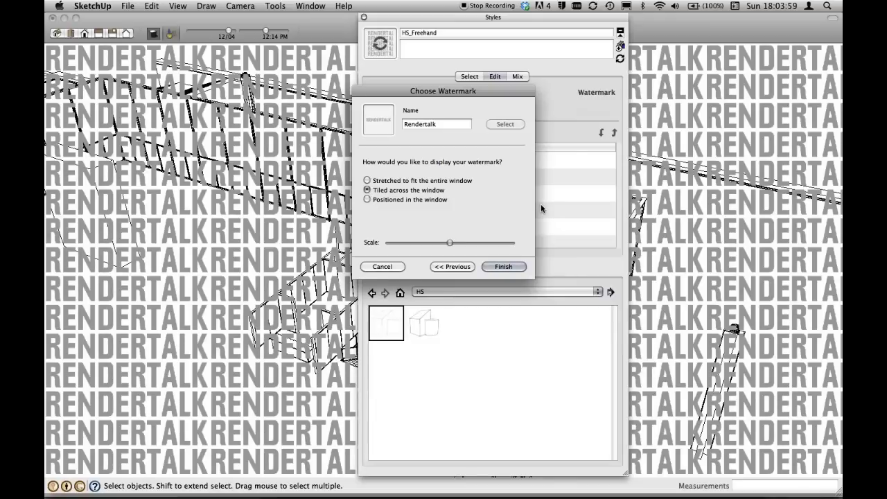
click(365, 199)
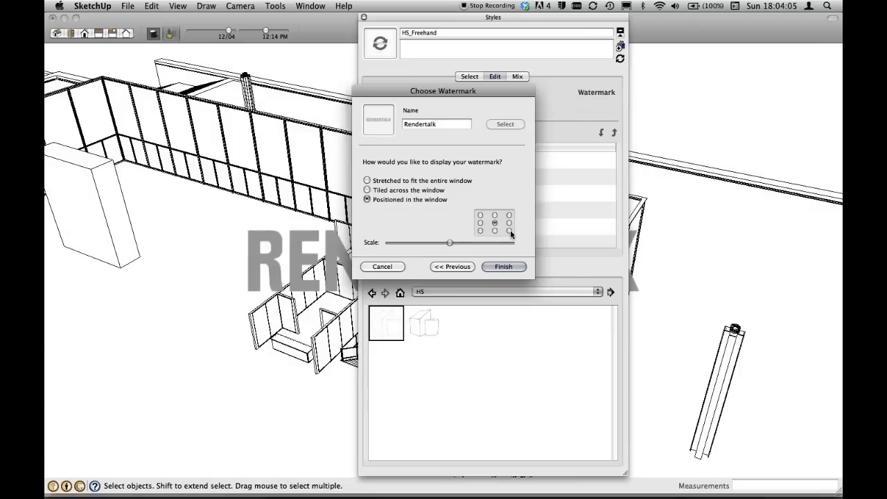
click(508, 230)
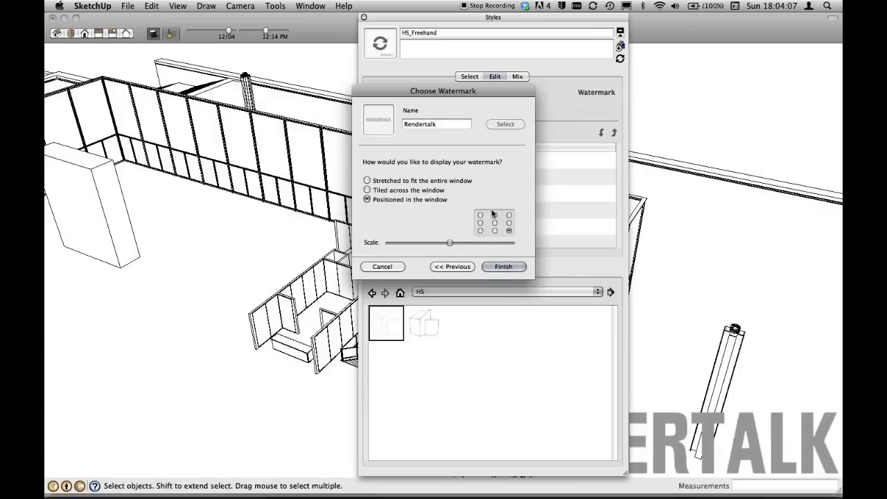
drag(451, 244, 421, 244)
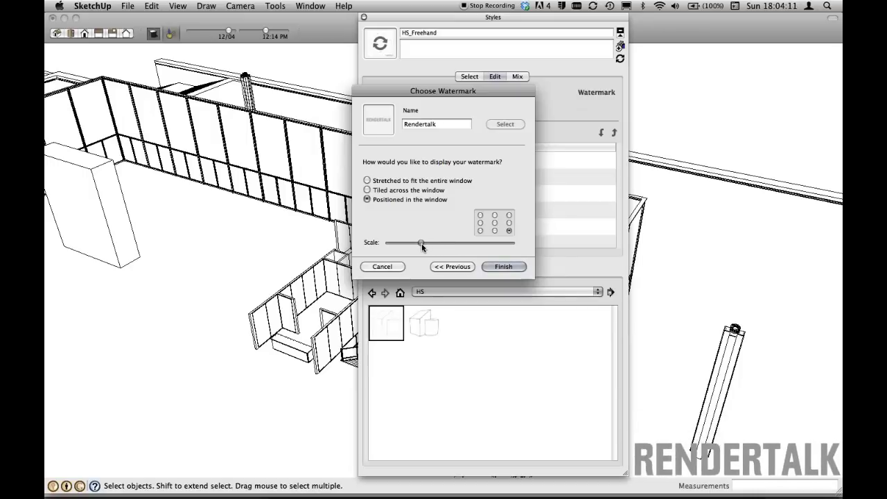
drag(421, 243, 420, 244)
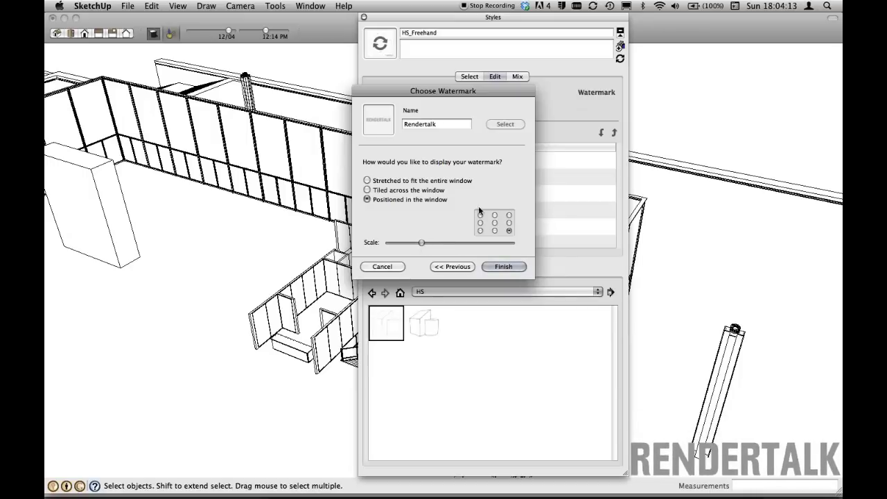
click(509, 268)
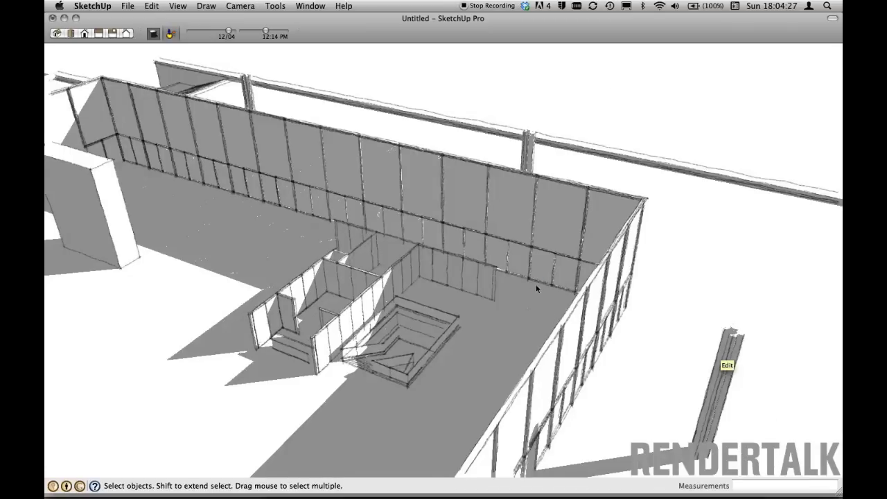
Step: Orbit the model from several angles to confirm the watermark stays fixed bottom-right
mouse_move(536, 284)
middle_down()
mouse_move(584, 318)
mouse_move(494, 419)
middle_up()
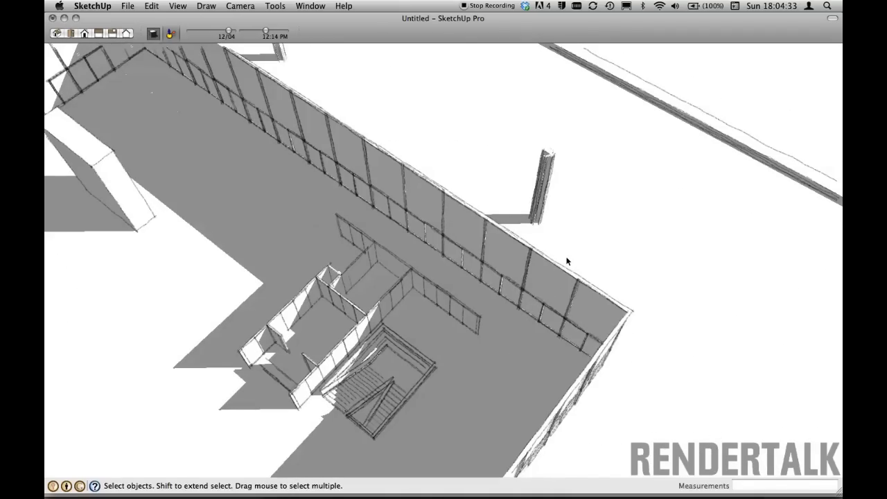
middle_drag(566, 261, 580, 228)
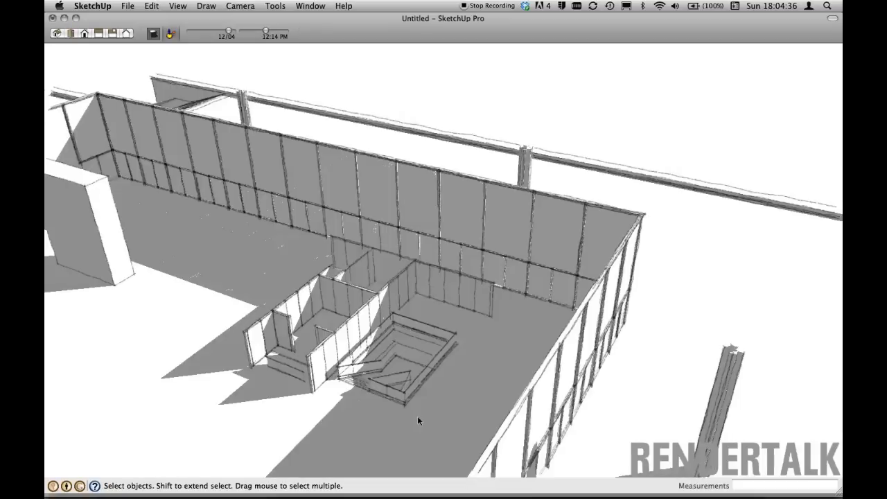
mouse_move(420, 417)
middle_down()
mouse_move(511, 391)
mouse_move(469, 392)
middle_up()
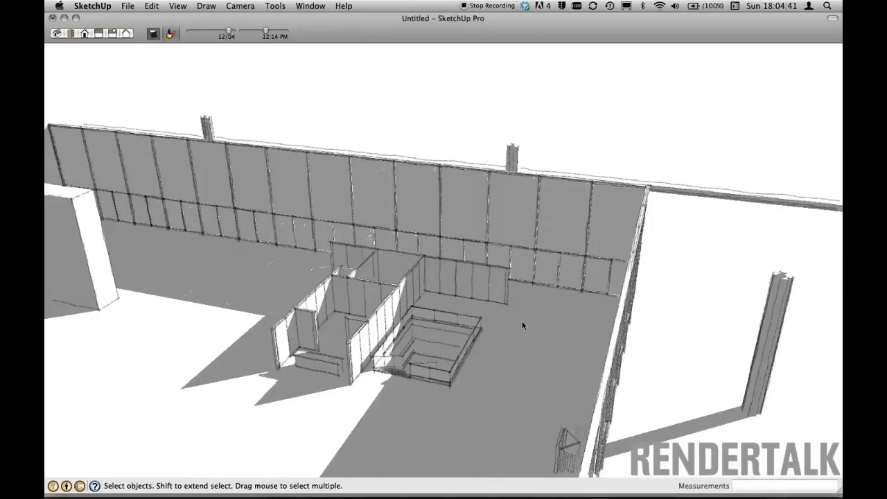
middle_drag(522, 322, 517, 316)
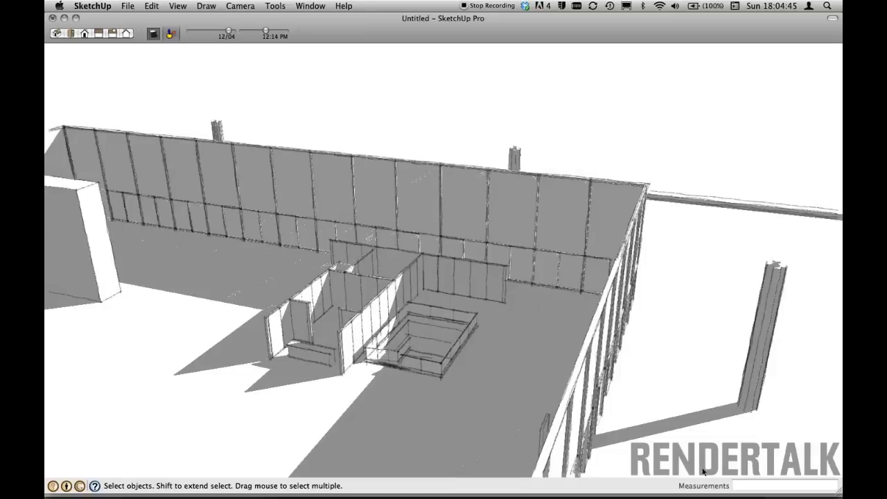
mouse_move(677, 395)
middle_down()
mouse_move(680, 453)
mouse_move(663, 360)
middle_up()
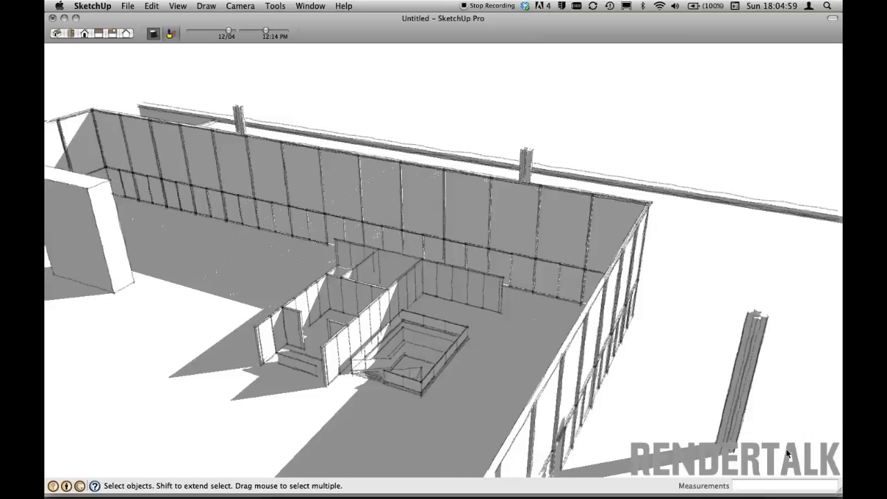
mouse_move(718, 435)
middle_down()
mouse_move(762, 457)
mouse_move(726, 455)
middle_up()
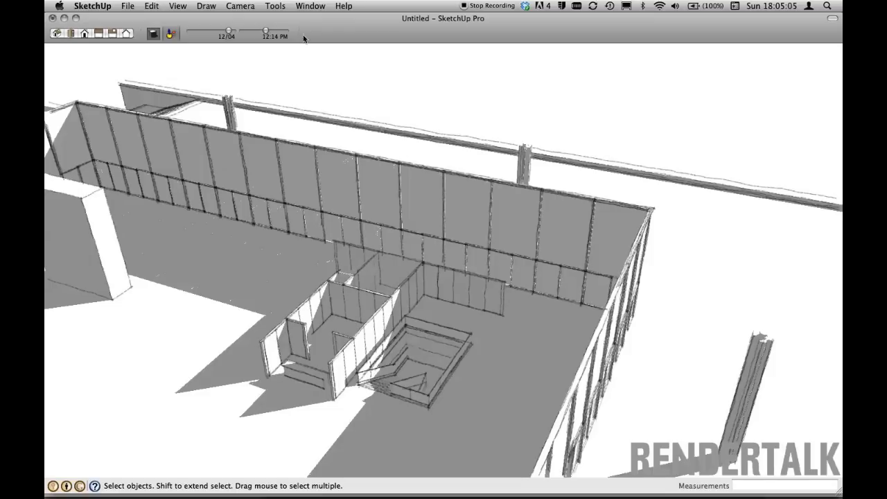
click(313, 5)
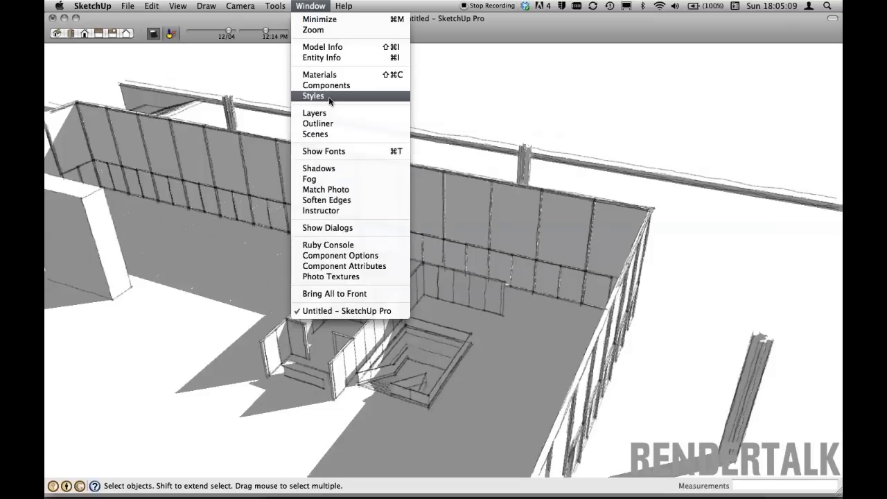
Step: In the Styles panel, preview several PSO styles and apply Scribble on Masonite
click(329, 96)
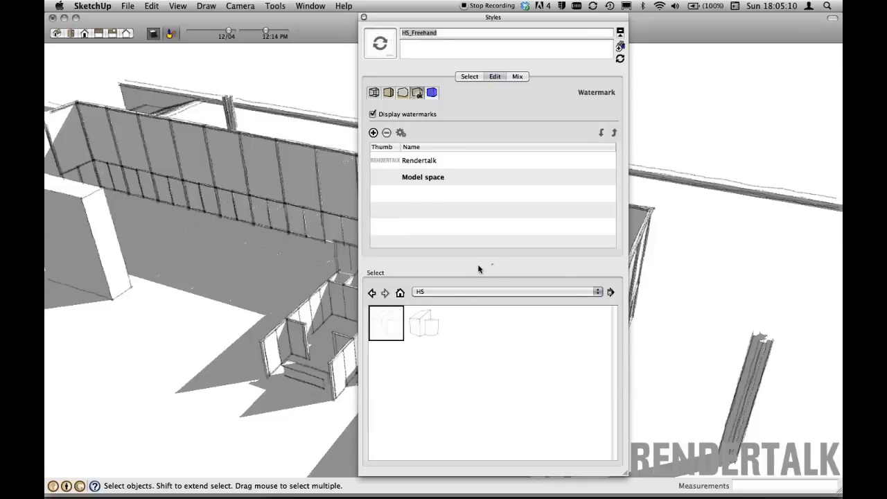
click(470, 77)
click(395, 128)
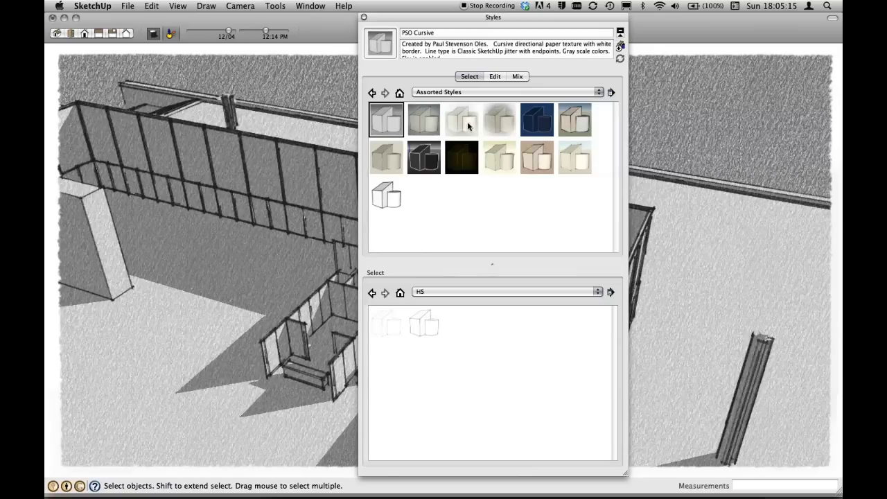
click(463, 120)
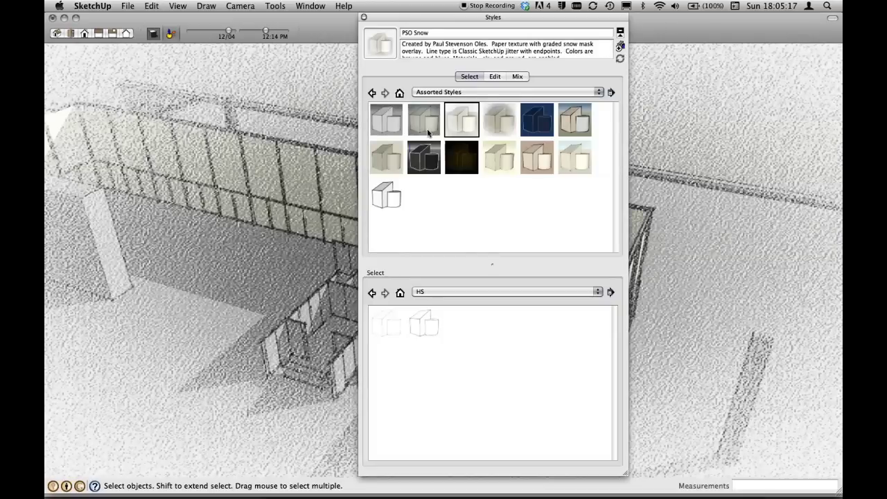
click(426, 123)
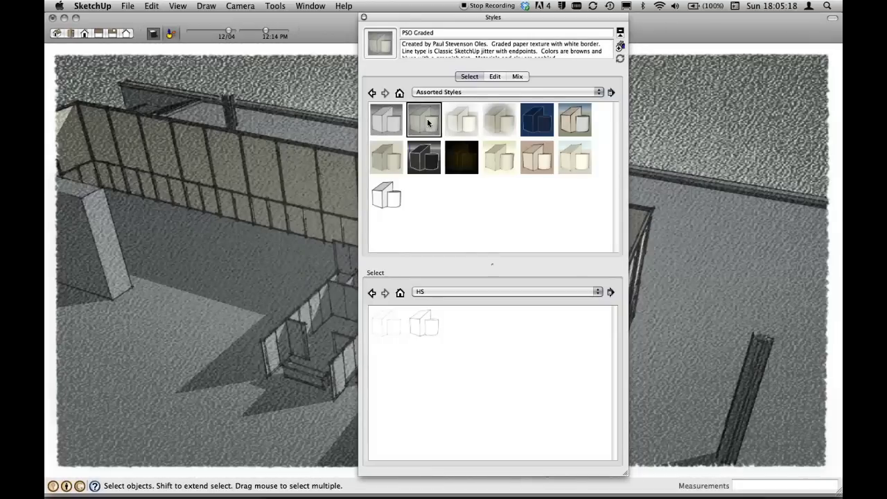
click(464, 130)
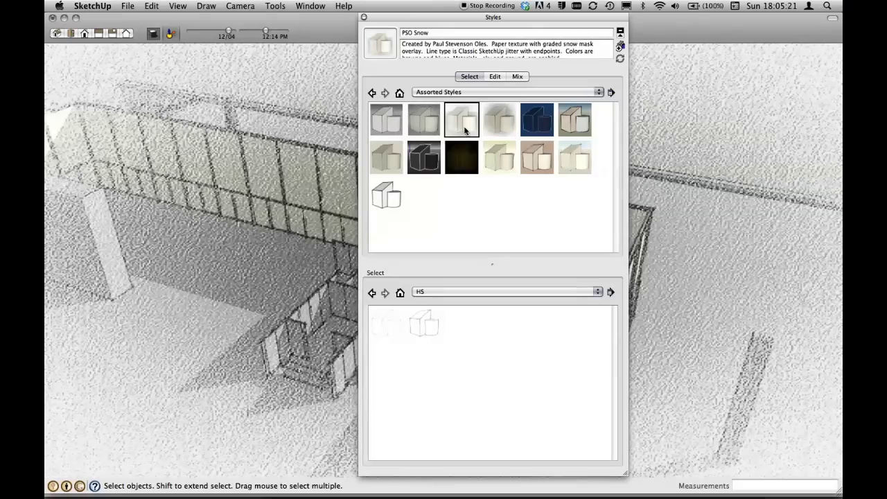
click(538, 165)
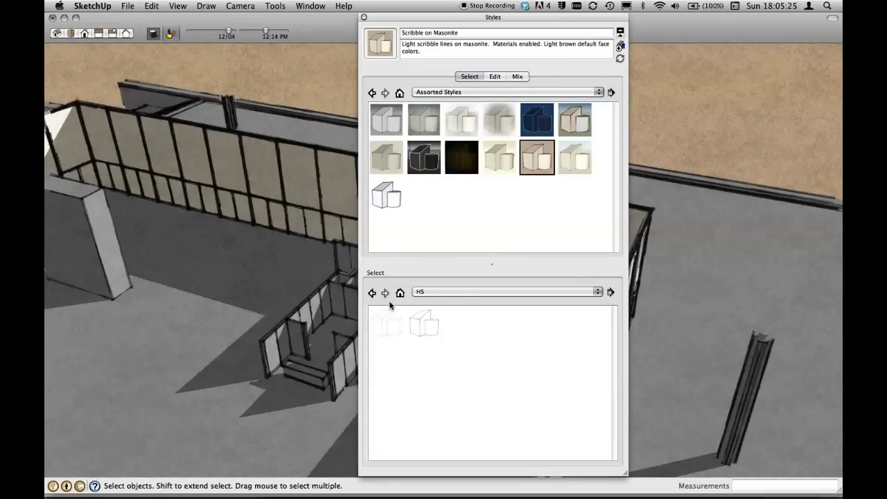
Step: Mix in an HS style's Edge Settings, update the current style, and close the panel
click(516, 79)
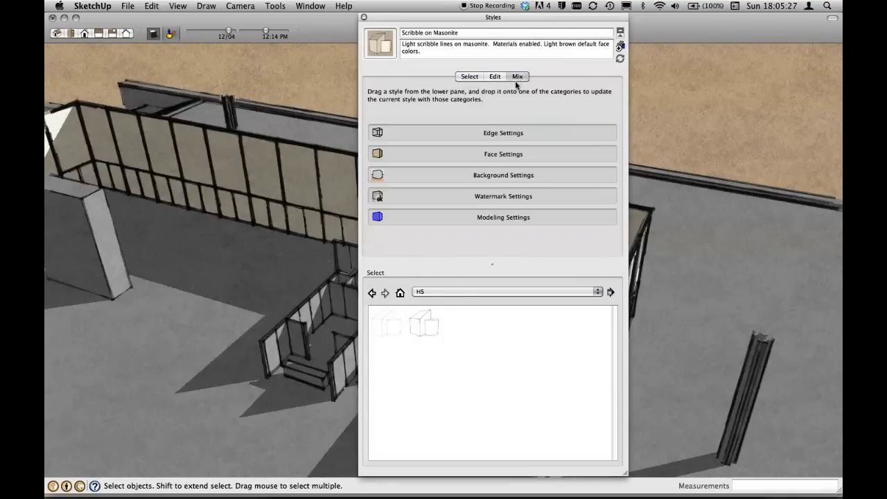
drag(382, 326, 475, 139)
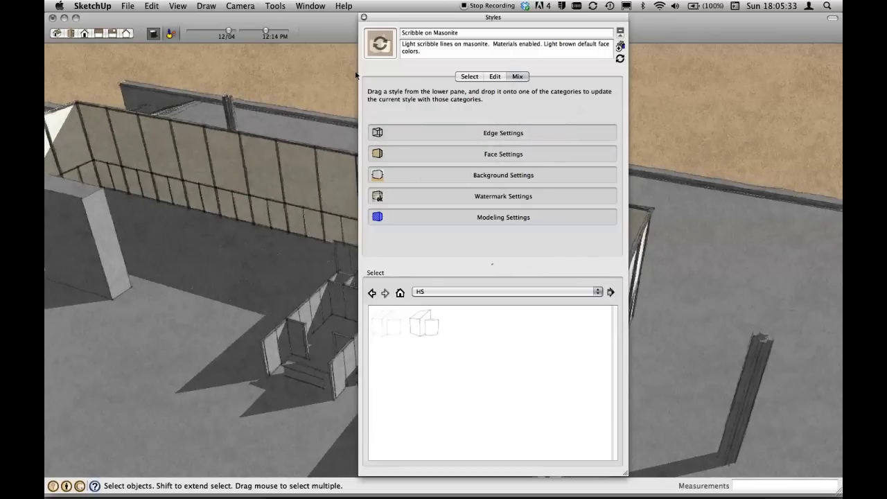
click(620, 61)
click(364, 17)
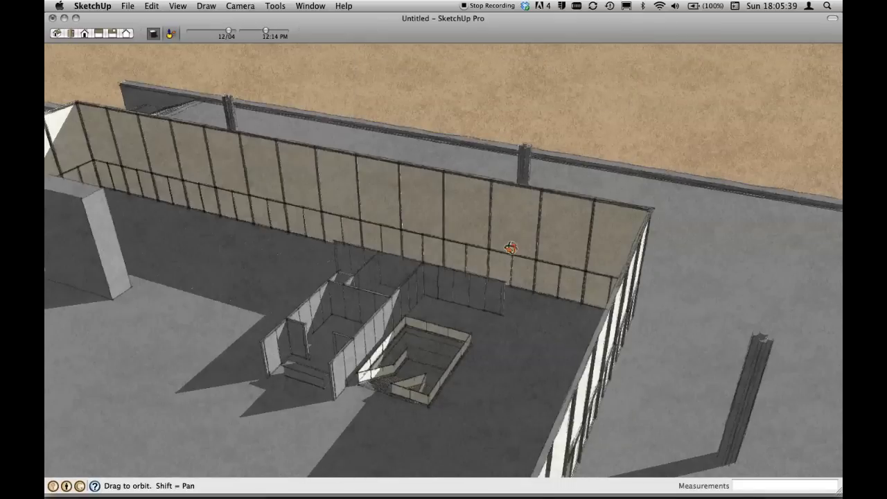
mouse_move(506, 247)
middle_down()
mouse_move(508, 190)
mouse_move(521, 184)
middle_up()
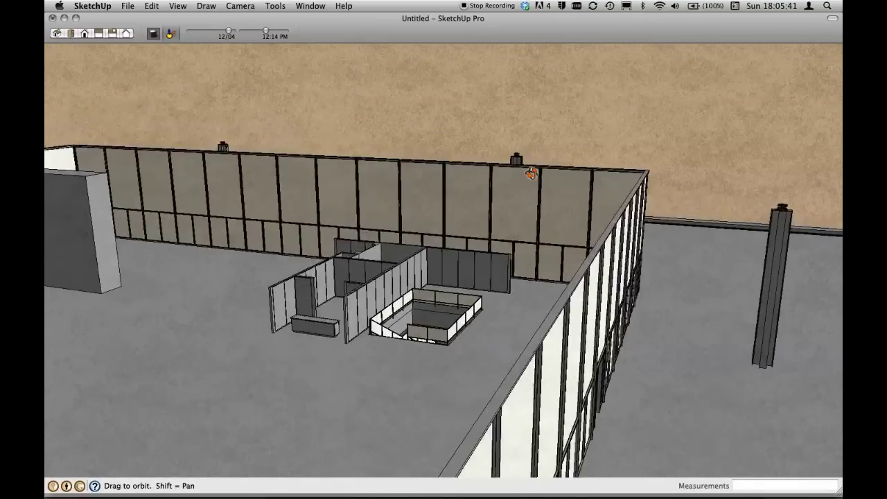
mouse_move(599, 214)
middle_down()
mouse_move(684, 249)
mouse_move(642, 285)
middle_up()
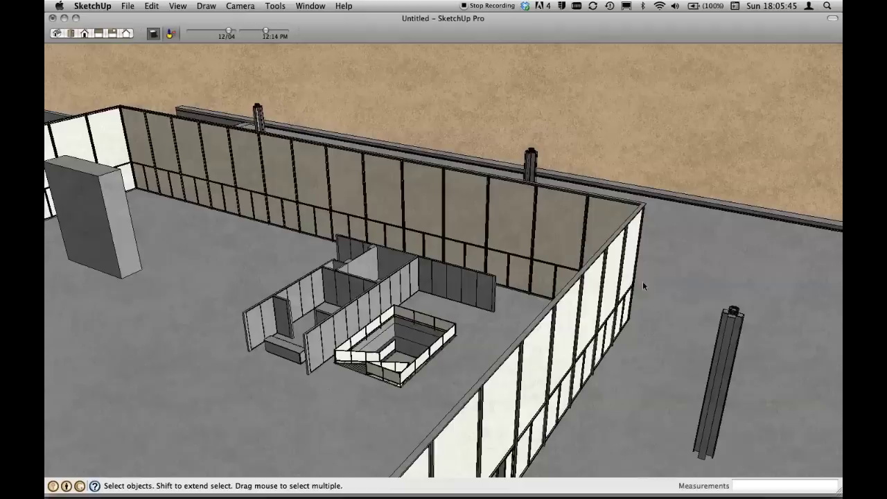